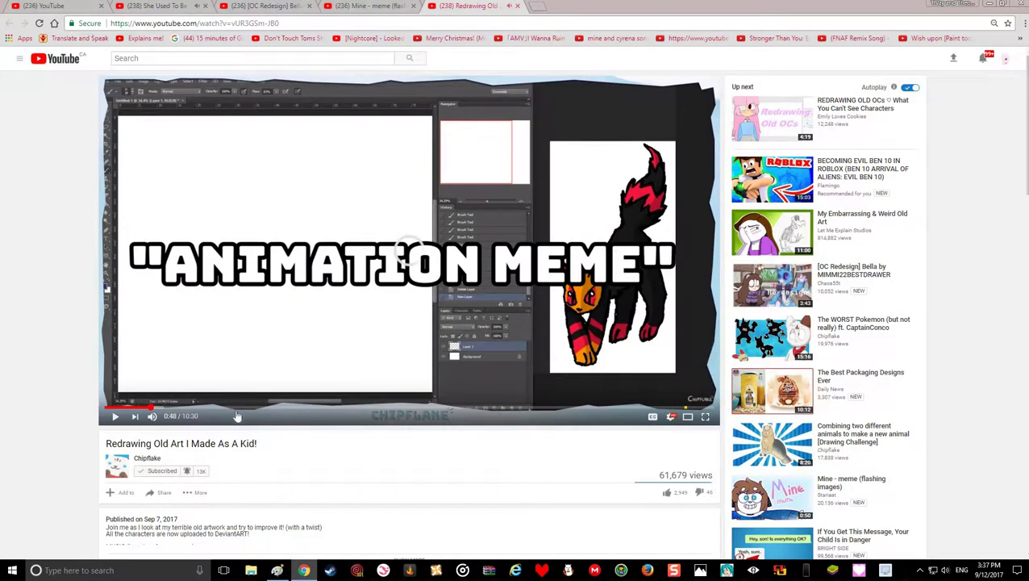
Skim the paused video "Redrawing Old Art I Made As A Kid!" at successive points up to 7:29, viewing the redrawn characters
left_click(194, 408)
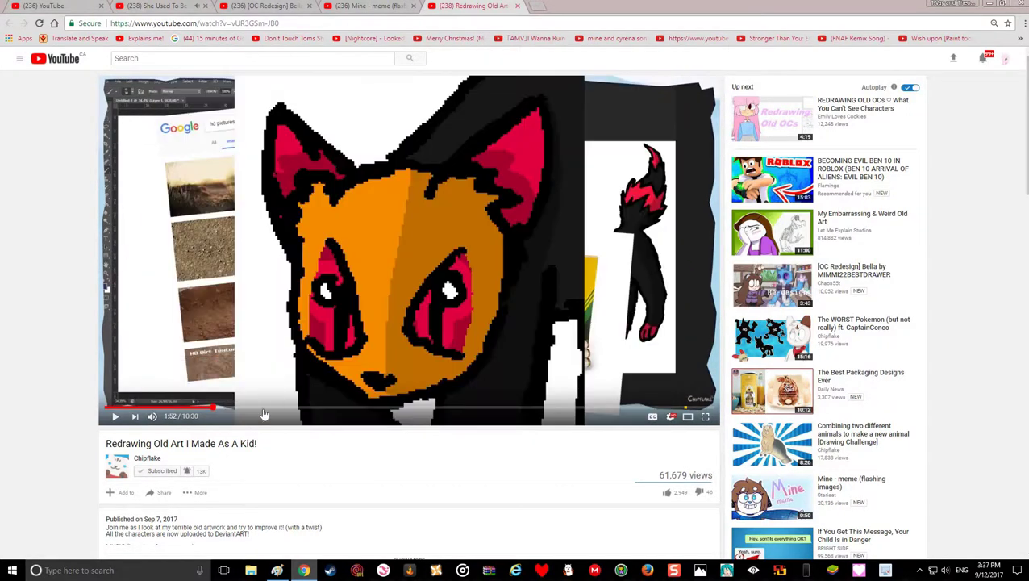
left_click(271, 408)
left_click(339, 409)
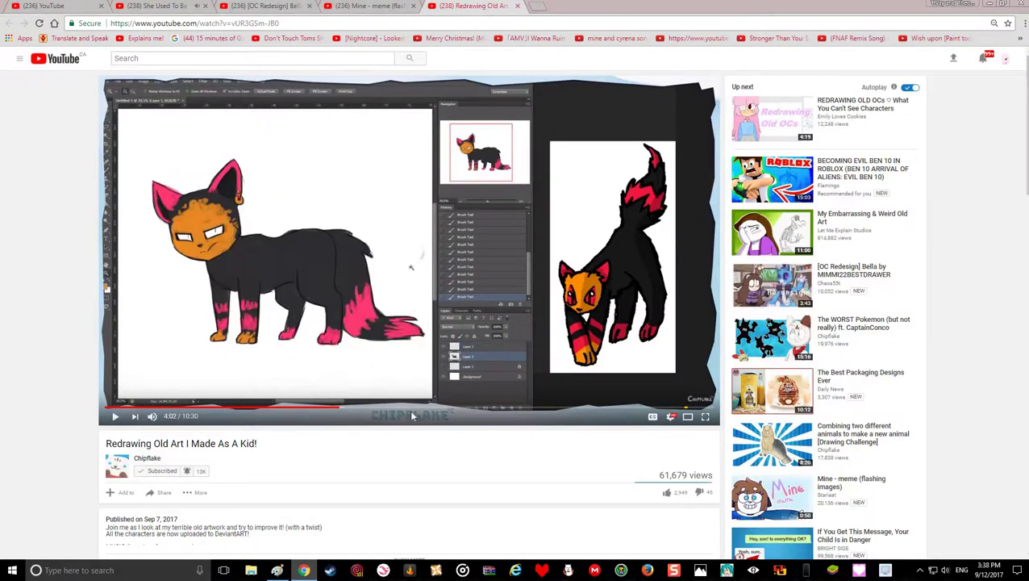
left_click(357, 409)
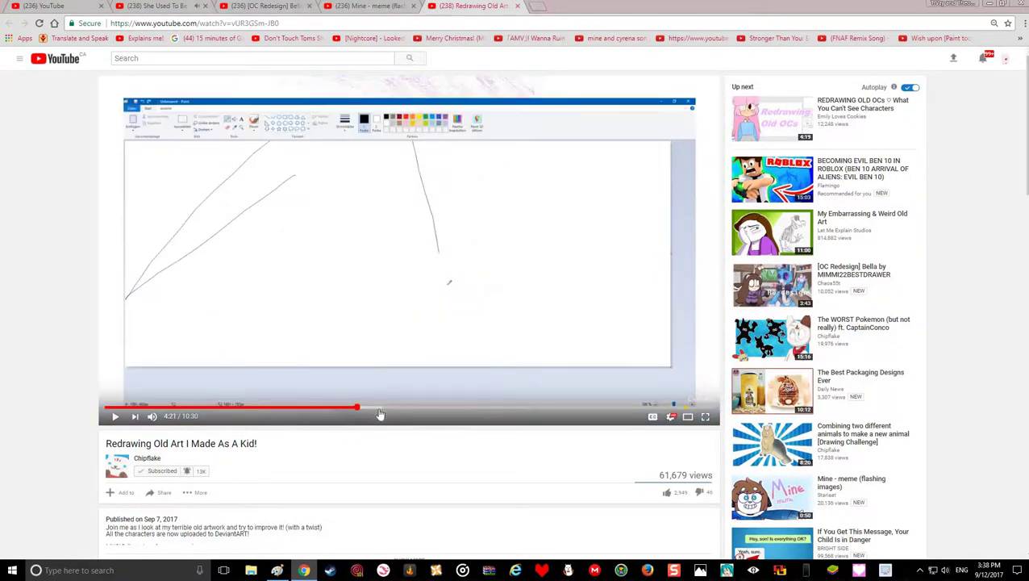
left_click(377, 409)
left_click(403, 410)
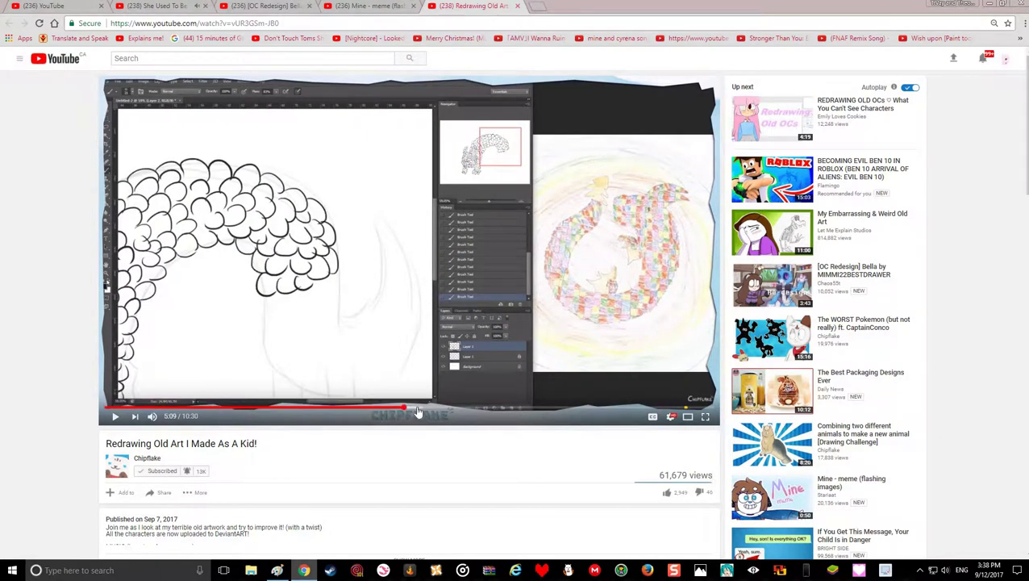
left_click(420, 410)
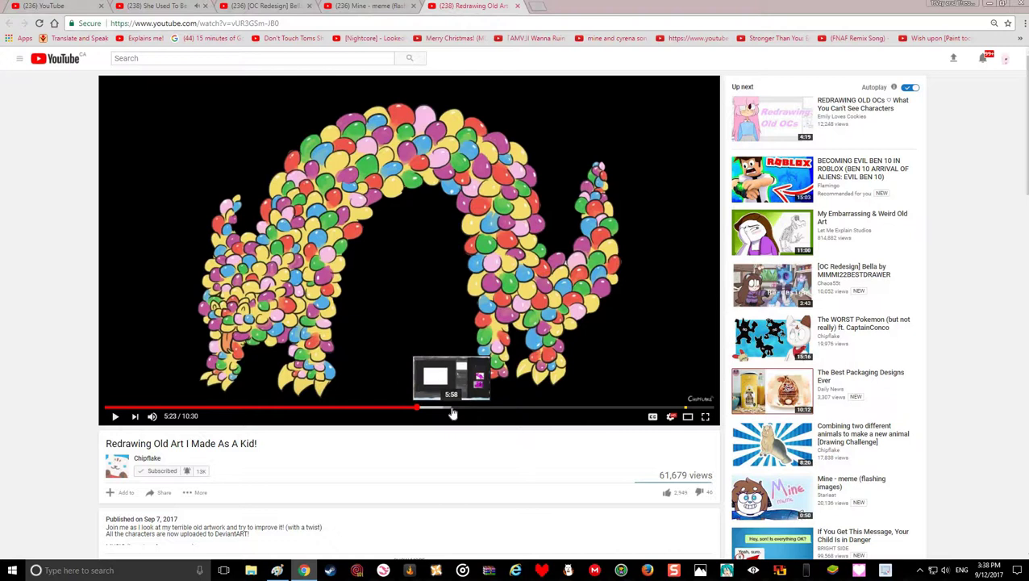
left_click(503, 412)
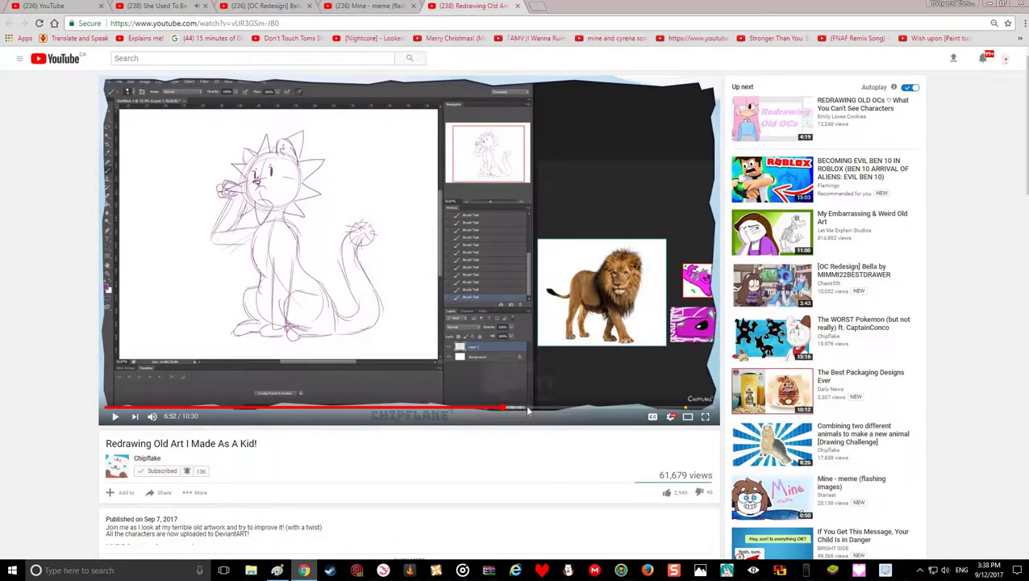
left_click(539, 412)
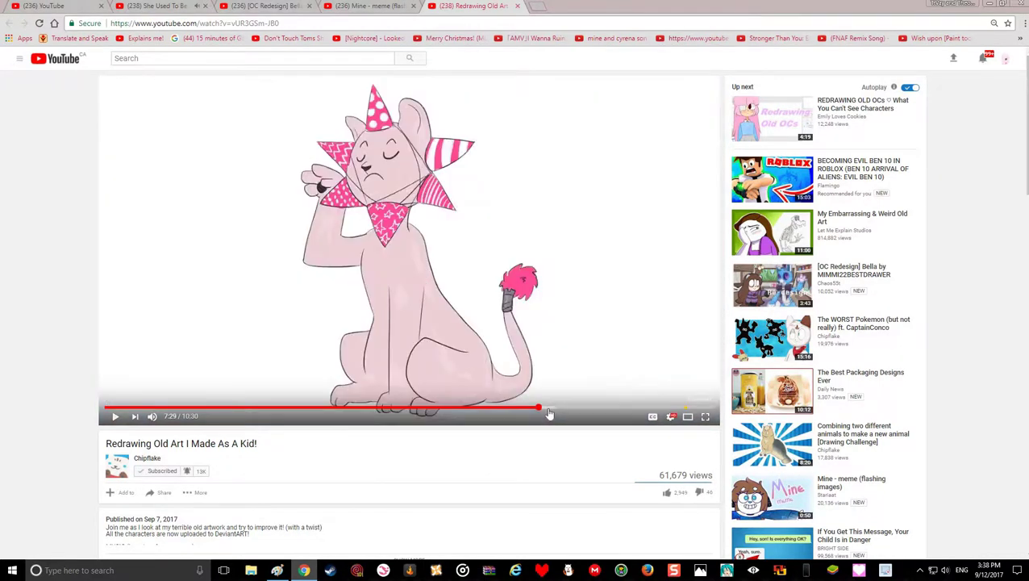
Close the redrawing video and switch to the head sketch in Paint, leaving the "She Used To Be Mine" page showing in the browser
left_click(518, 6)
left_click(152, 7)
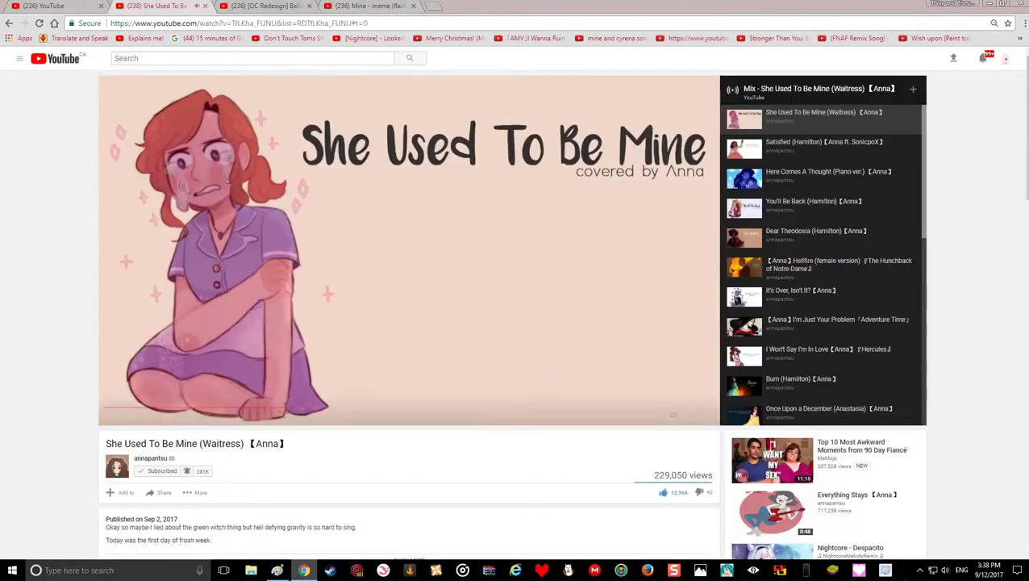
left_click(276, 570)
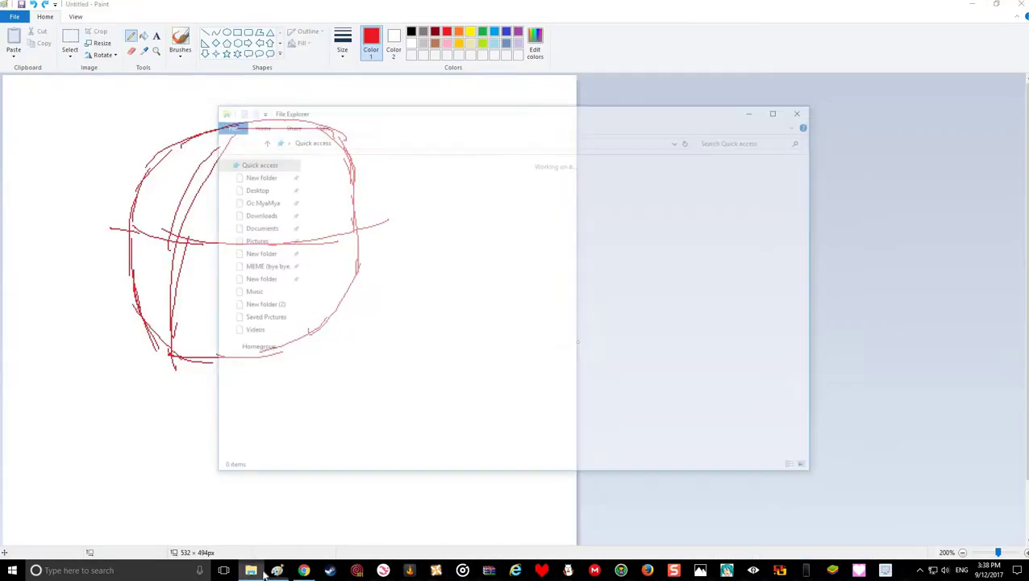
left_click(804, 110)
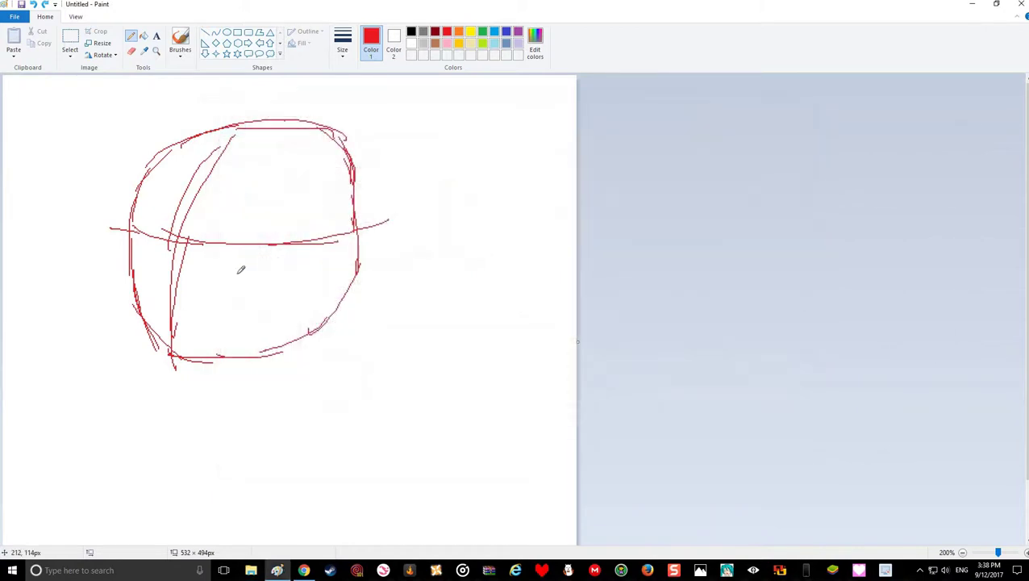
Select the red head sketch and move it down and to the right on the canvas
left_click(70, 39)
left_click_drag(19, 97, 184, 330)
left_click_drag(555, 462, 503, 461)
mouse_move(214, 189)
left_mouse_down()
mouse_move(271, 404)
mouse_move(266, 292)
mouse_move(275, 284)
left_mouse_up()
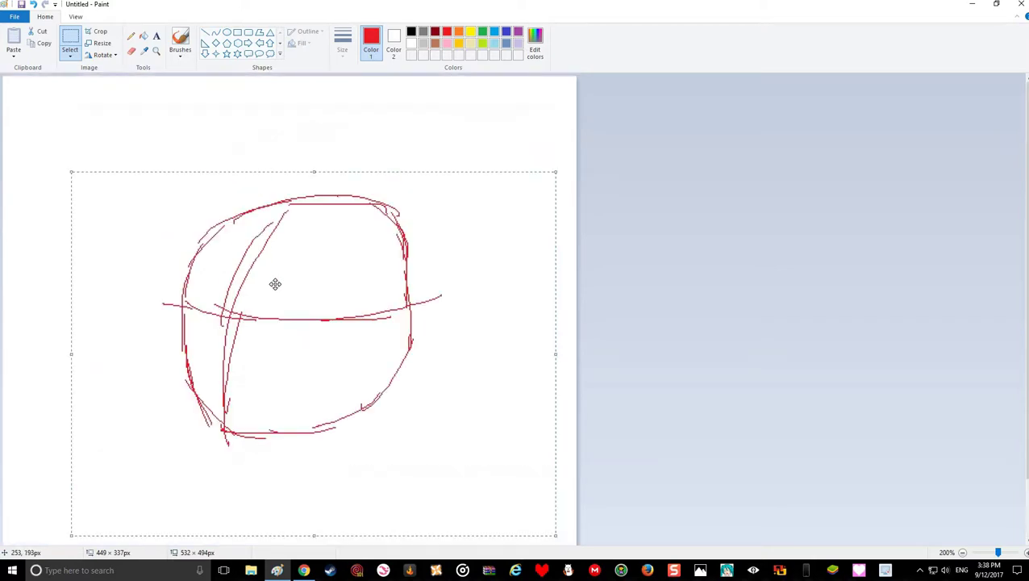
Sketch curved red pencil guide strokes for both ears and complete the drooping left ear with two bands across it
left_click(132, 37)
mouse_move(387, 254)
left_mouse_down()
mouse_move(427, 92)
mouse_move(433, 133)
mouse_move(431, 80)
mouse_move(383, 240)
left_mouse_up()
mouse_move(217, 230)
left_mouse_down()
mouse_move(85, 320)
mouse_move(179, 234)
mouse_move(80, 314)
mouse_move(228, 228)
left_mouse_up()
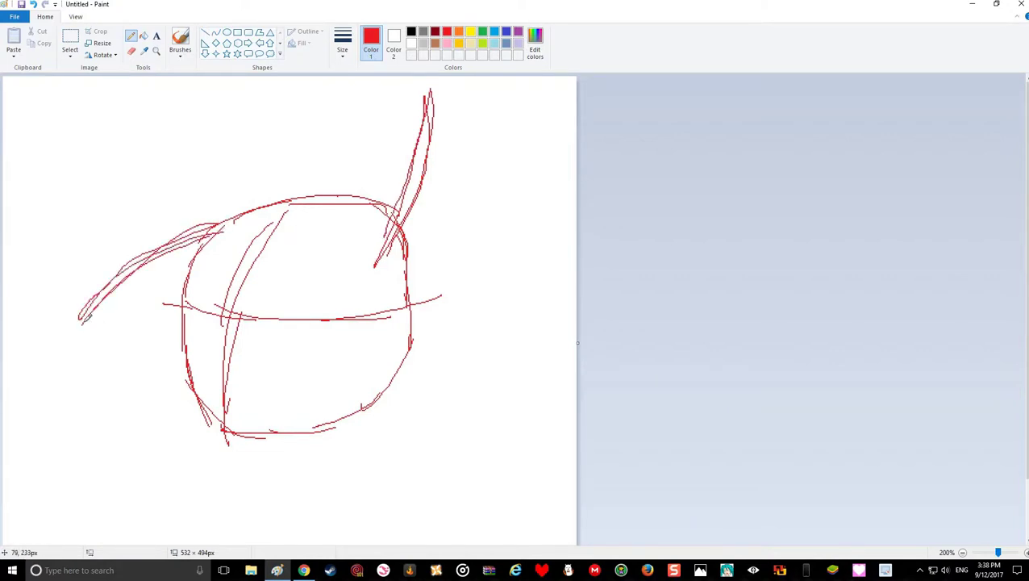
mouse_move(83, 316)
left_mouse_down()
mouse_move(182, 329)
mouse_move(82, 315)
mouse_move(201, 248)
left_mouse_up()
mouse_move(130, 273)
left_mouse_down()
mouse_move(112, 343)
mouse_move(122, 331)
left_mouse_up()
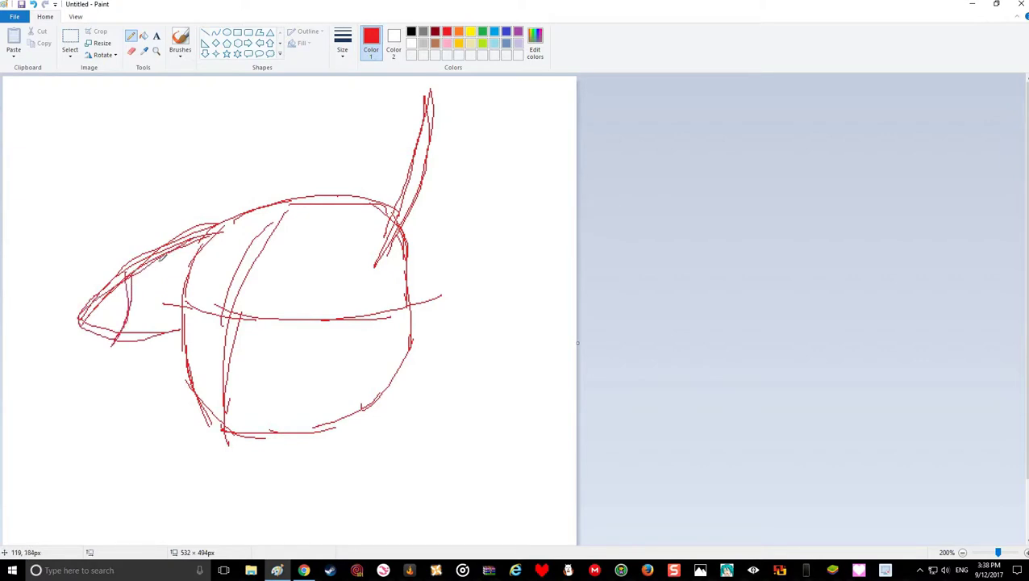
left_click_drag(184, 246, 161, 330)
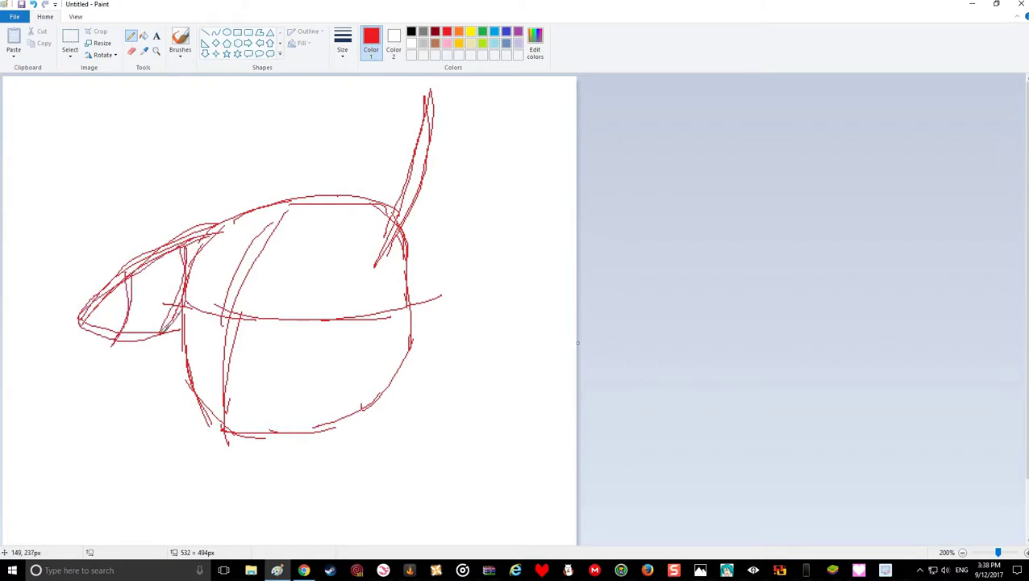
Outline the upright right ear with crossing bands inside and extend its outer edge down the side of the head
left_click_drag(431, 92, 447, 188)
key("ctrl+z")
mouse_move(358, 215)
left_mouse_down()
mouse_move(429, 95)
mouse_move(365, 214)
mouse_move(429, 97)
mouse_move(370, 180)
mouse_move(417, 114)
mouse_move(438, 133)
left_mouse_up()
mouse_move(435, 225)
left_mouse_down()
mouse_move(443, 111)
mouse_move(415, 351)
left_mouse_up()
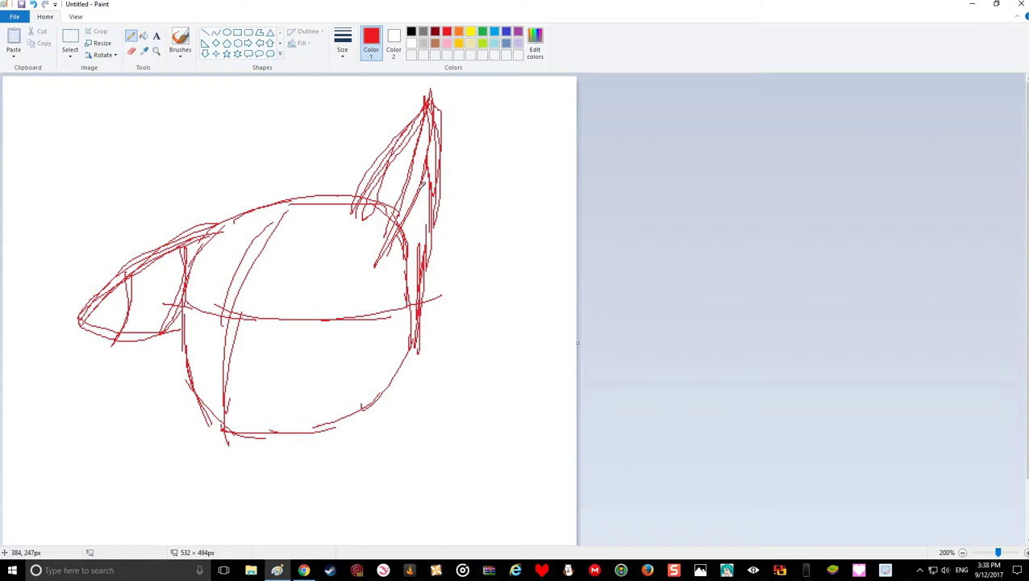
mouse_move(421, 207)
left_mouse_down()
mouse_move(403, 153)
mouse_move(430, 147)
mouse_move(416, 131)
mouse_move(434, 168)
left_mouse_up()
Sketch pointed fur tufts on both cheeks and reinforce the jawline under the head
mouse_move(418, 349)
left_mouse_down()
mouse_move(421, 390)
mouse_move(252, 437)
left_mouse_up()
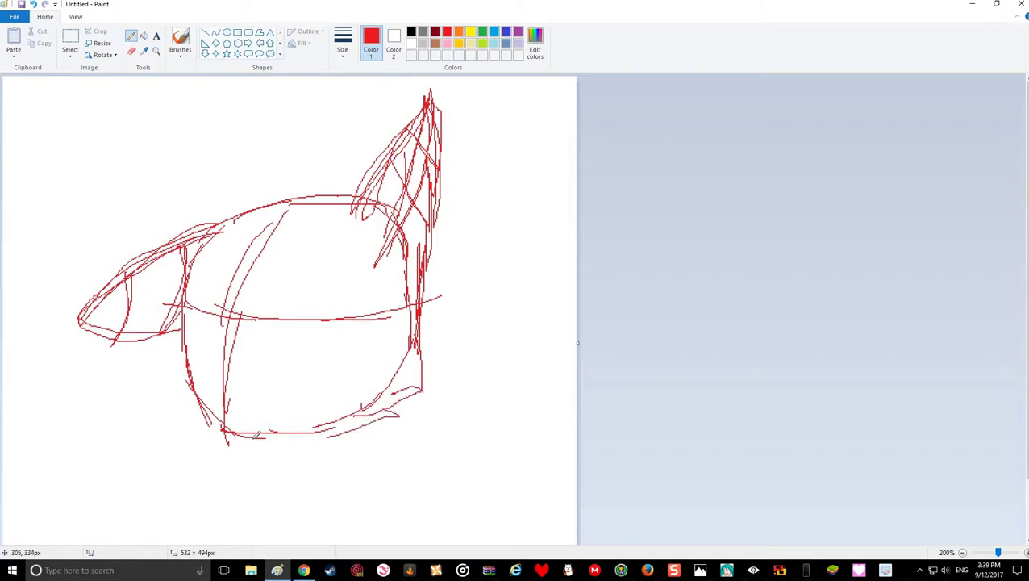
left_click_drag(334, 428, 241, 440)
left_click_drag(183, 327, 168, 379)
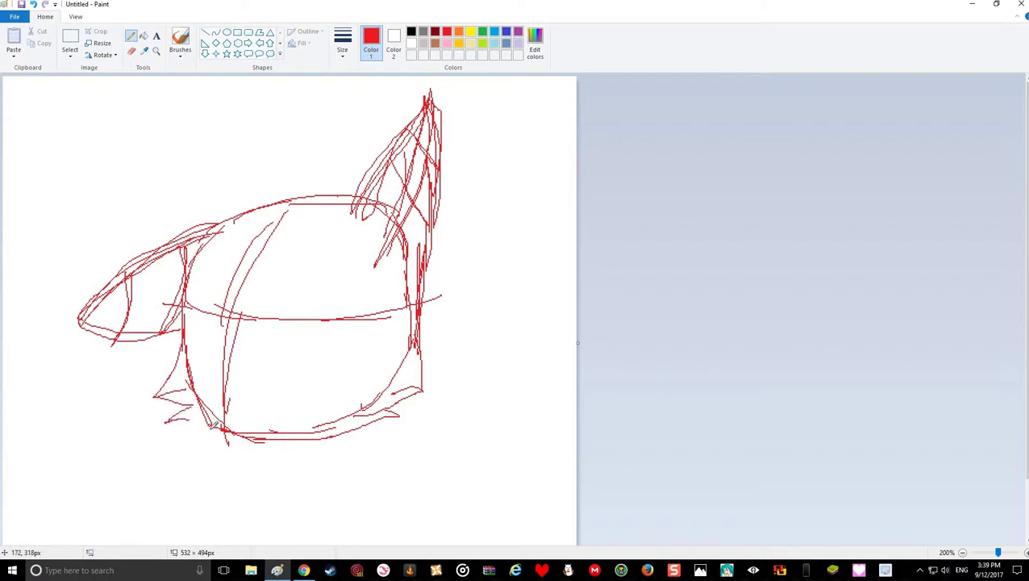
Sketch a rounded chest circle just below the head with short neck strokes joining the two, undoing the stray strokes
scroll(269, 418, "down", 2)
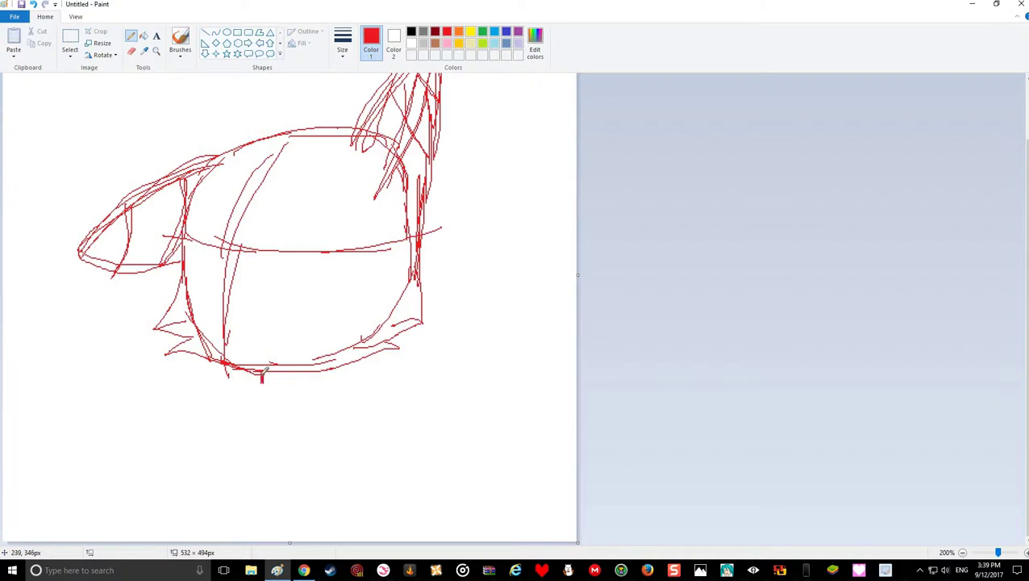
mouse_move(242, 407)
left_mouse_down()
mouse_move(279, 462)
mouse_move(244, 477)
mouse_move(207, 459)
mouse_move(275, 406)
mouse_move(266, 423)
left_mouse_up()
key("ctrl+z")
mouse_move(263, 470)
left_mouse_down()
mouse_move(246, 416)
mouse_move(262, 385)
mouse_move(314, 374)
mouse_move(332, 392)
mouse_move(330, 454)
mouse_move(259, 466)
mouse_move(239, 419)
mouse_move(252, 386)
left_mouse_up()
key("ctrl+z")
key("ctrl+z")
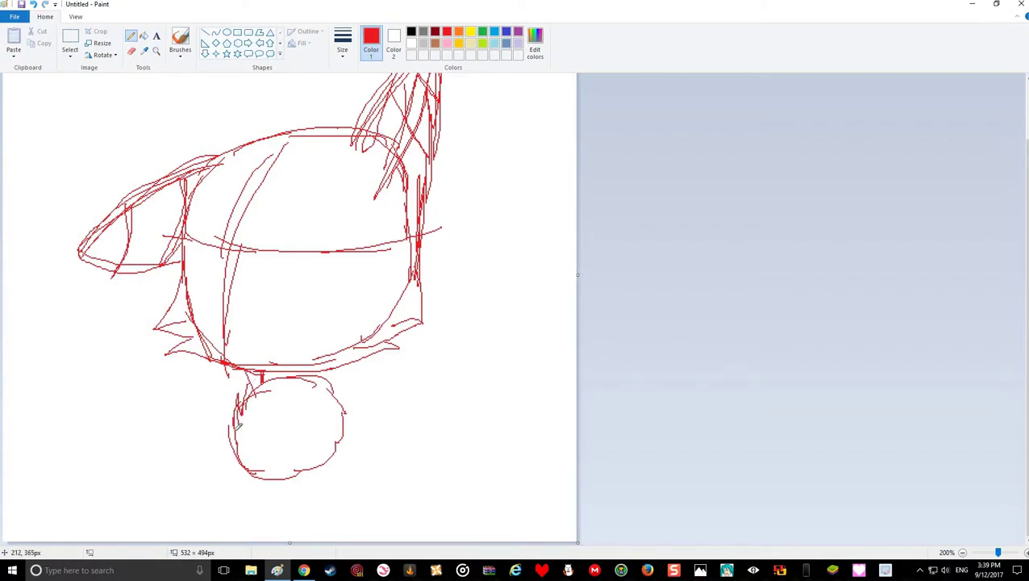
mouse_move(234, 453)
left_mouse_down()
mouse_move(230, 433)
mouse_move(252, 564)
left_mouse_up()
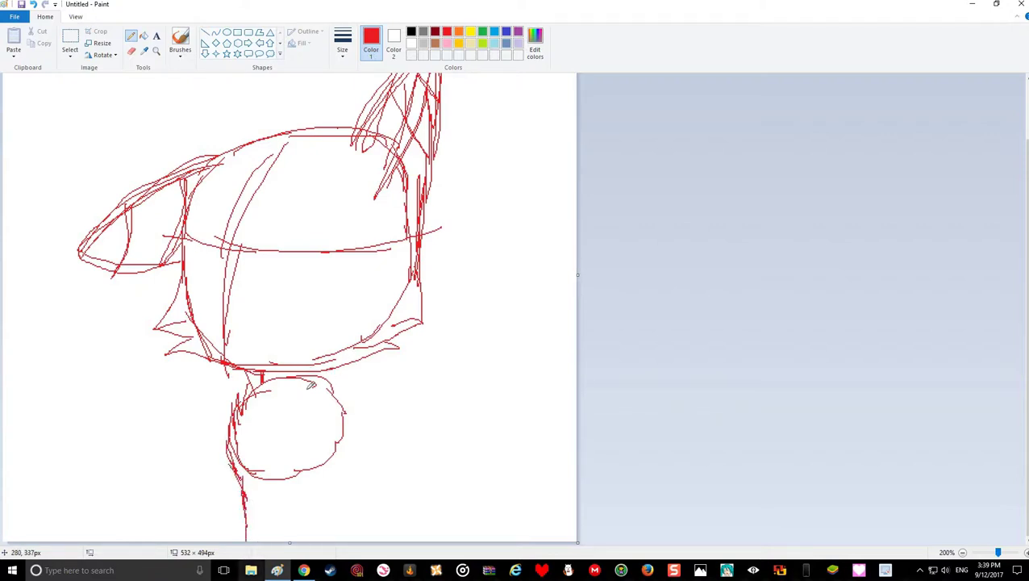
key("ctrl+z")
key("ctrl+z")
key("ctrl+z")
key("ctrl+z")
key("ctrl+z")
key("ctrl+z")
Sketch a diagonal line from the chest's lower left and the body's right side sloping down to the canvas edge
left_click_drag(239, 469, 287, 550)
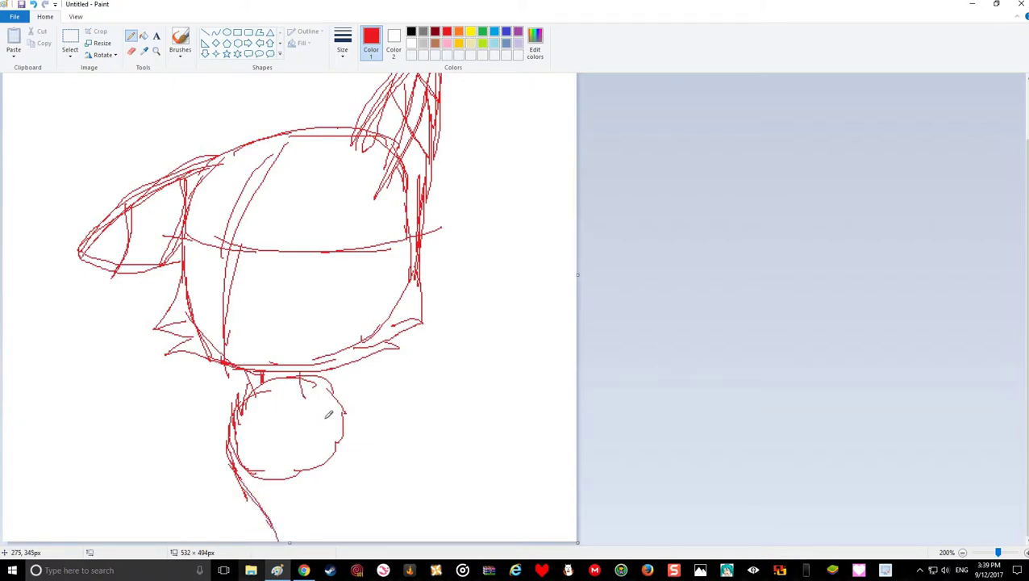
mouse_move(328, 413)
left_mouse_down()
mouse_move(319, 410)
mouse_move(369, 474)
left_mouse_up()
key("ctrl+z")
key("ctrl+z")
mouse_move(322, 378)
left_mouse_down()
mouse_move(368, 497)
mouse_move(411, 539)
left_mouse_up()
Sketch the front leg lines running down from the chest's left side and lower middle to the canvas edge
left_click_drag(230, 453, 216, 527)
left_click_drag(232, 471, 208, 539)
left_click_drag(281, 458, 252, 529)
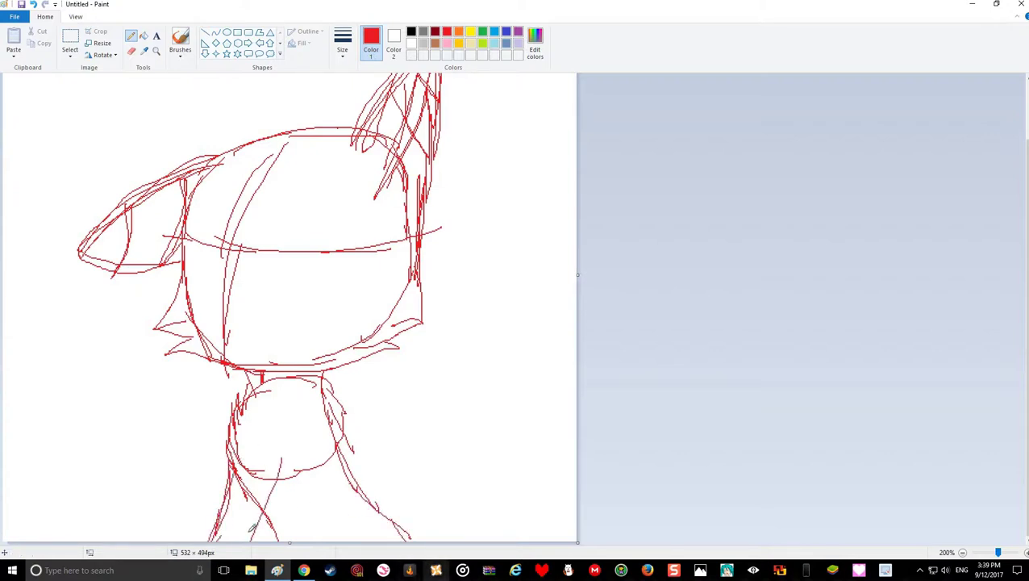
mouse_move(284, 457)
left_mouse_down()
mouse_move(272, 522)
mouse_move(278, 480)
mouse_move(246, 539)
mouse_move(281, 503)
left_mouse_up()
left_click_drag(283, 476, 266, 538)
Switch to Chrome and run a Google image search for "eevee evolutions pokemon go" in a new tab
left_click(304, 570)
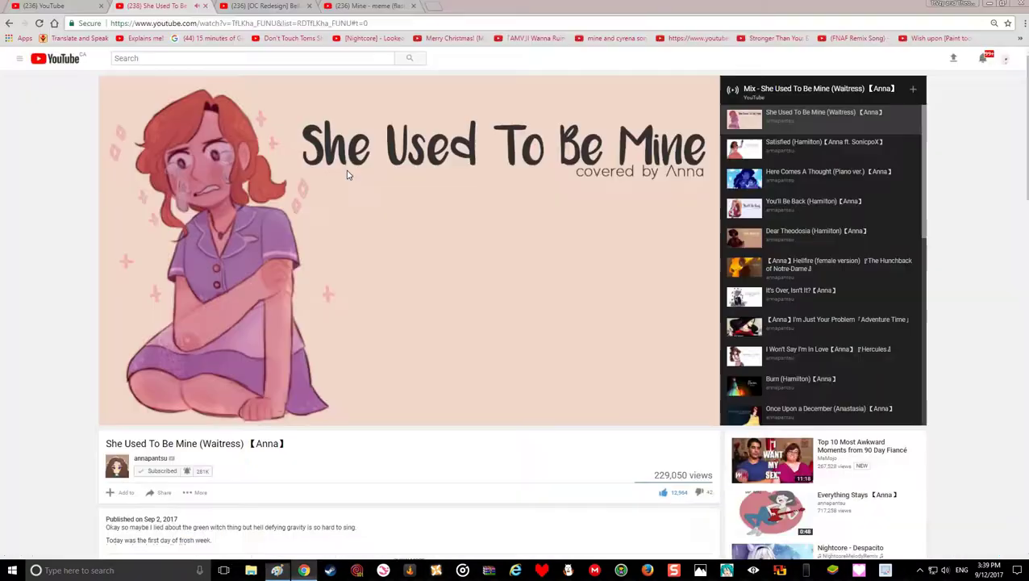
left_click(434, 6)
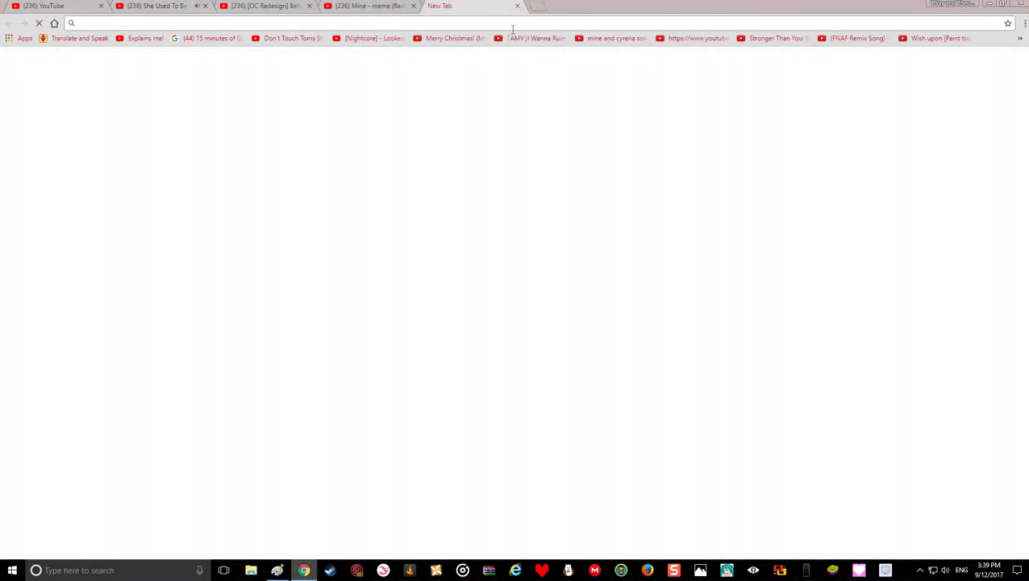
type("Evve")
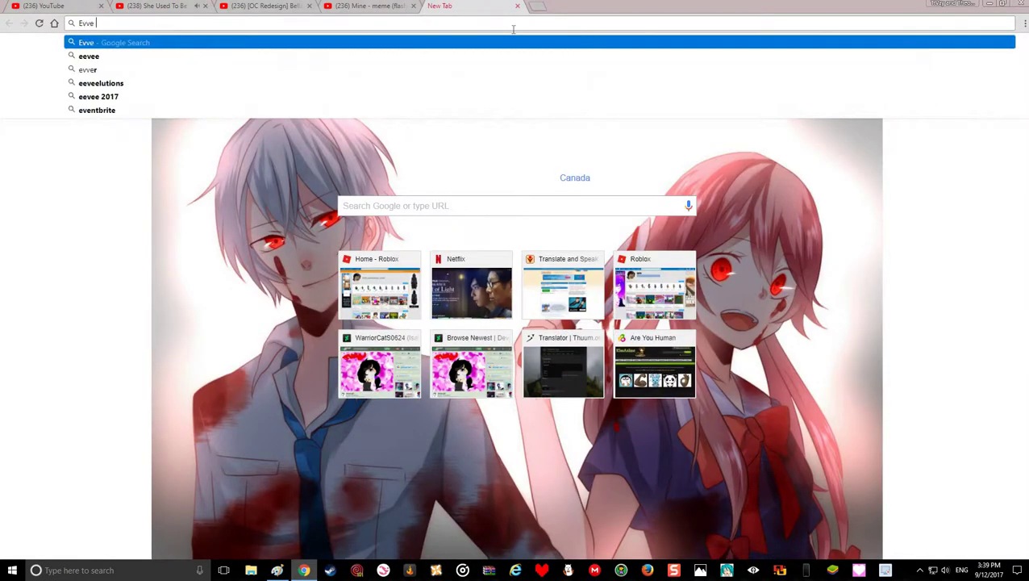
key("BackSpace")
key("BackSpace")
key("BackSpace")
type("e")
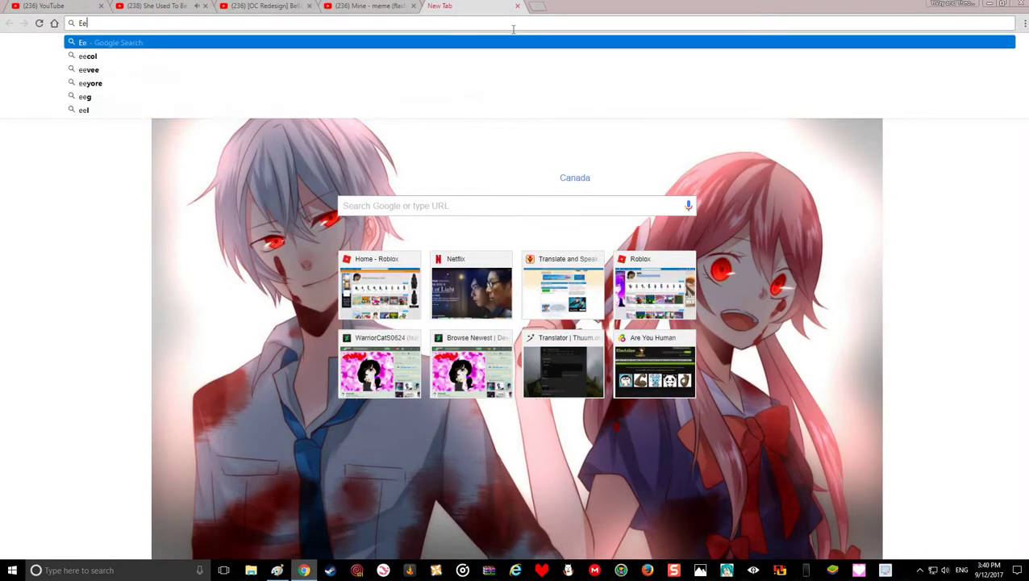
type("ve")
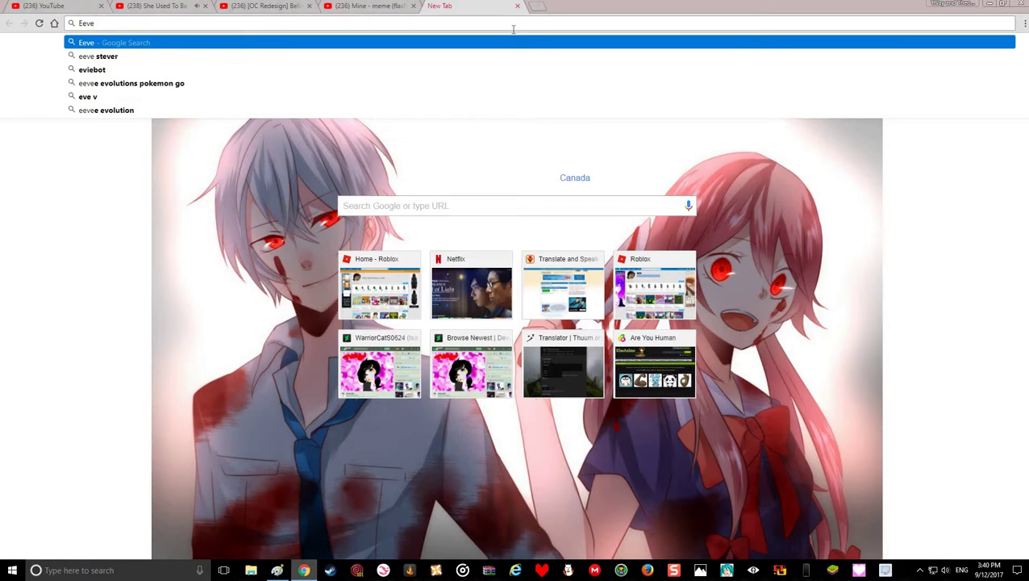
left_click(239, 84)
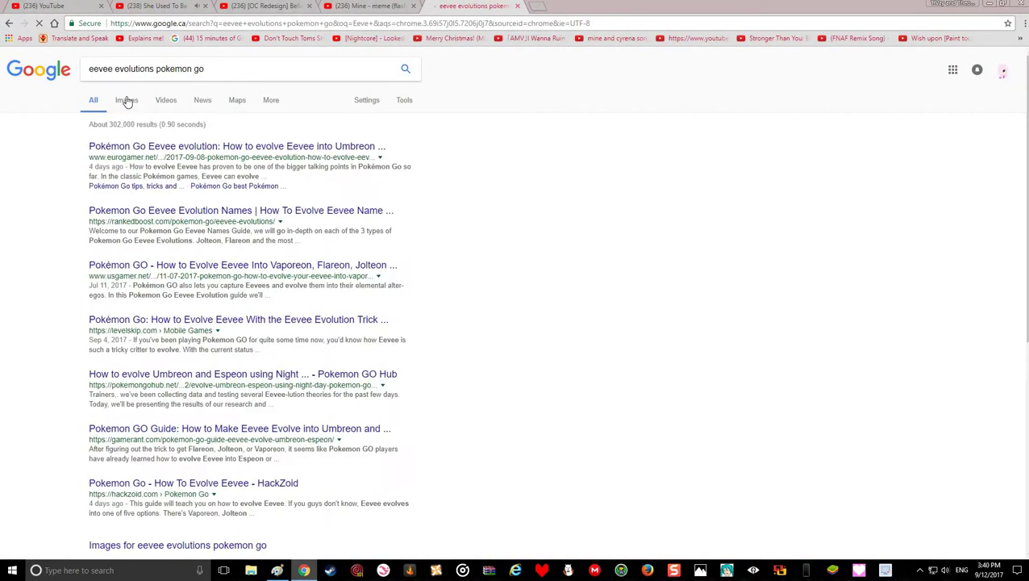
left_click(127, 100)
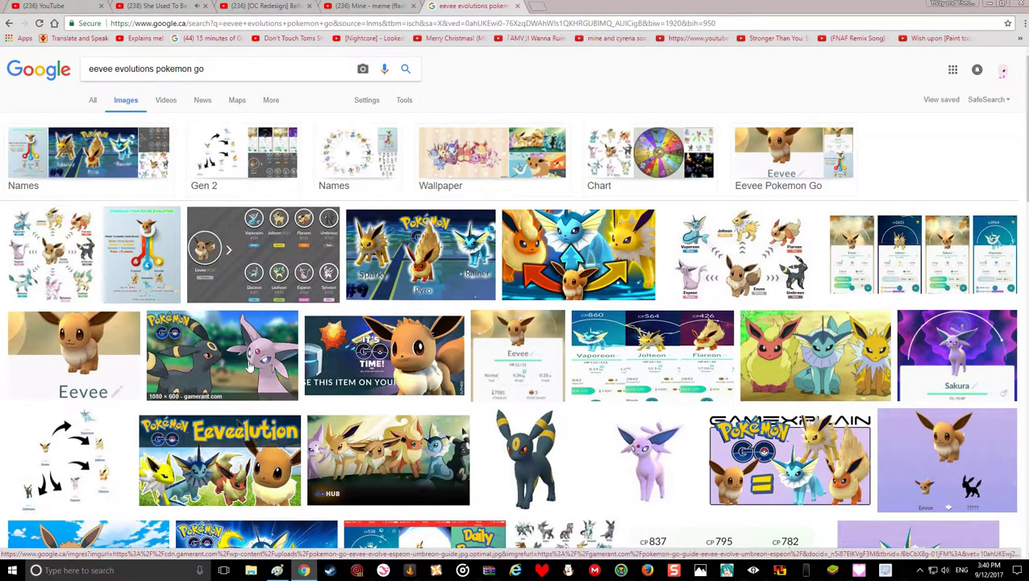
Preview the Umbreon render and browse further through the Eevee evolution image results for references
left_click(520, 453)
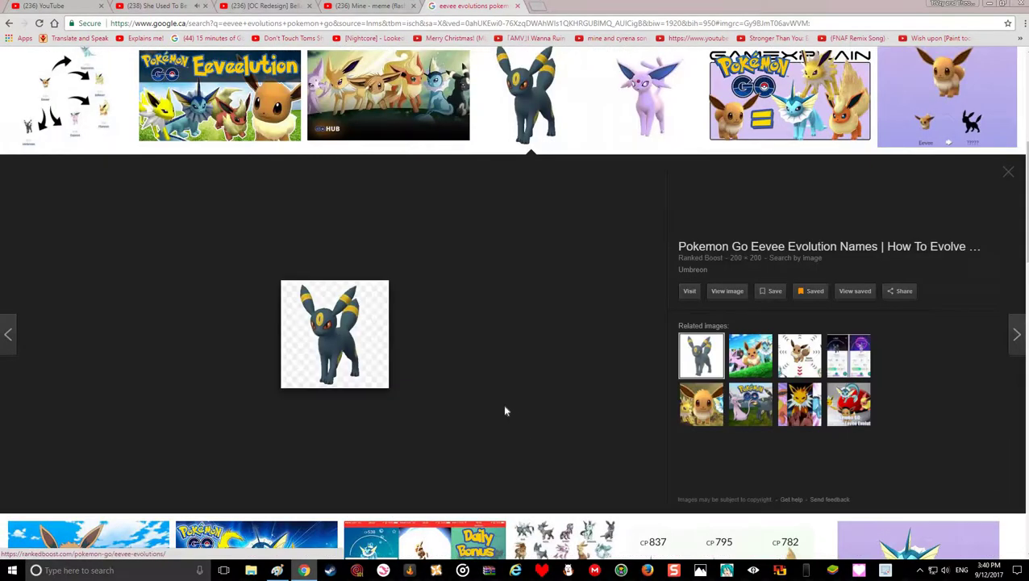
scroll(505, 435, "down", 4)
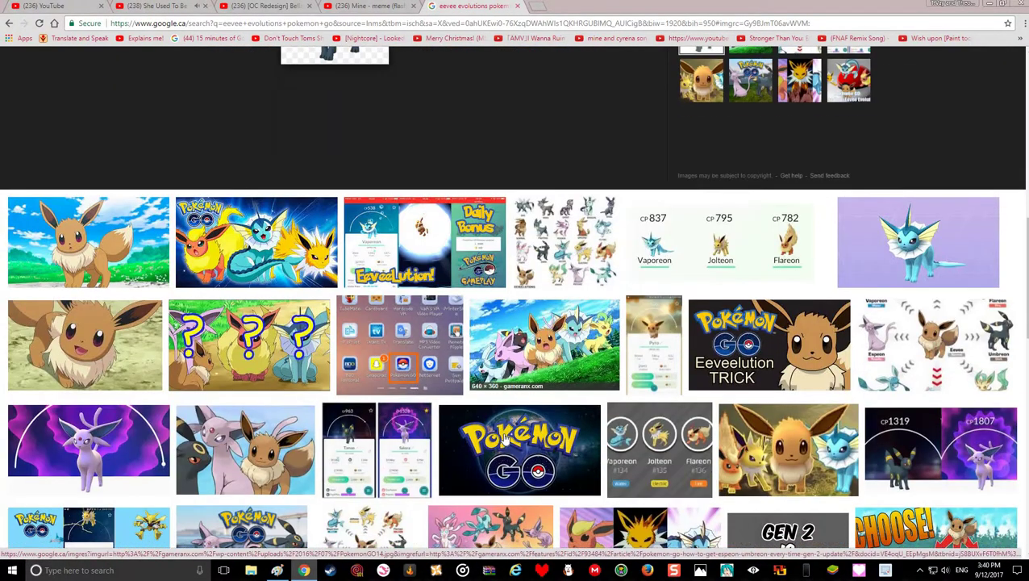
scroll(505, 436, "down", 2)
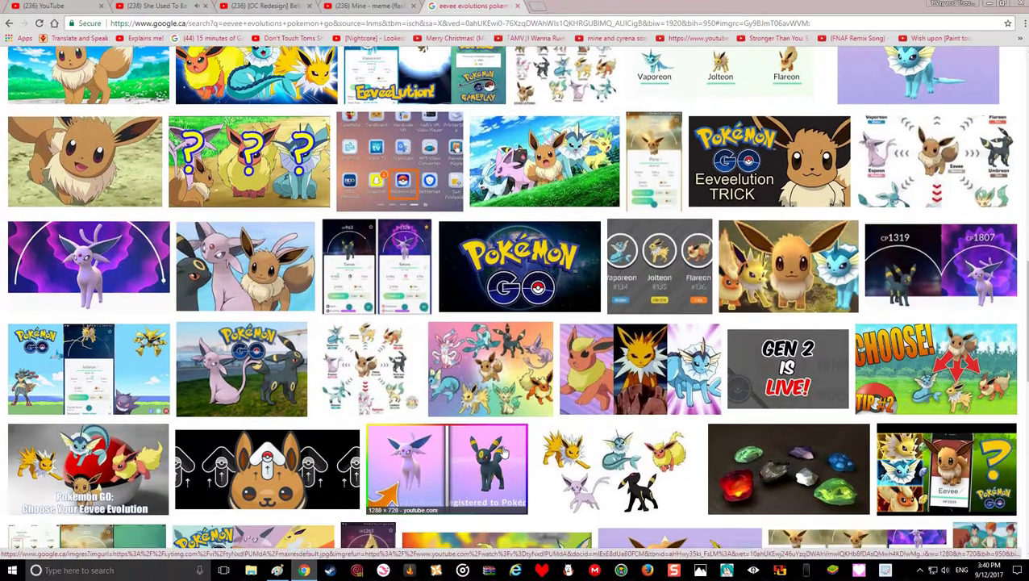
scroll(503, 454, "down", 2)
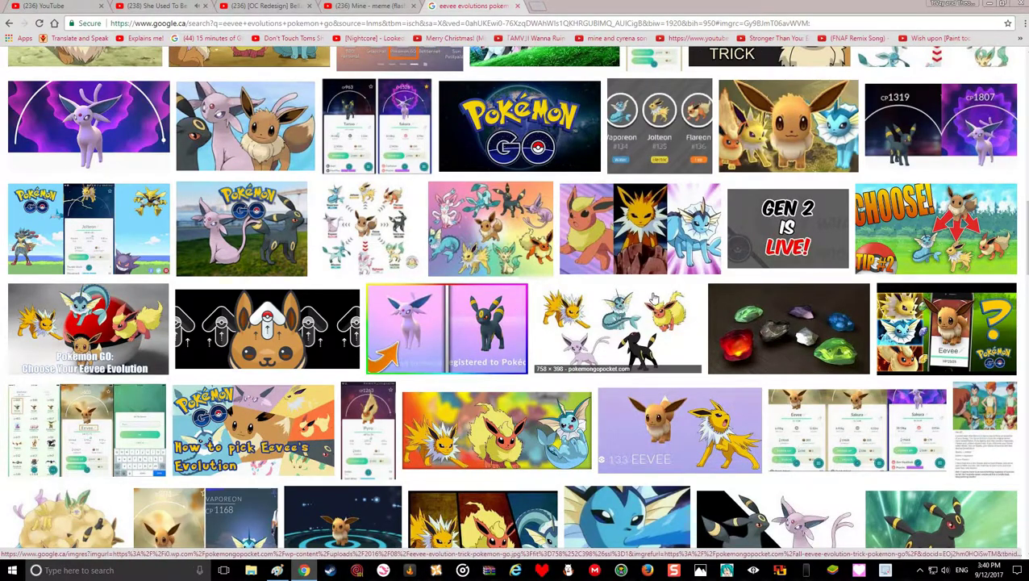
scroll(645, 304, "down", 1)
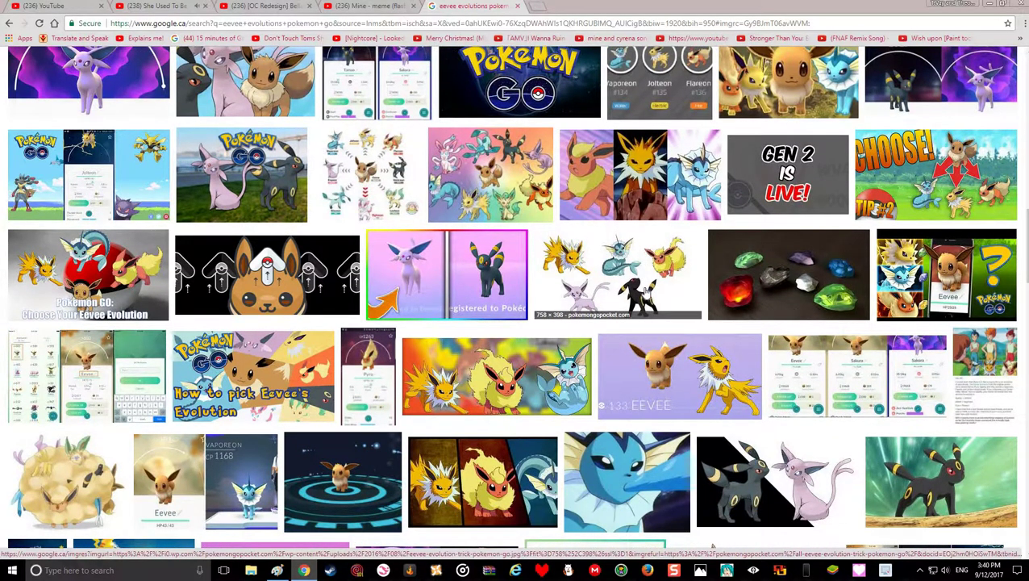
scroll(645, 292, "down", 1)
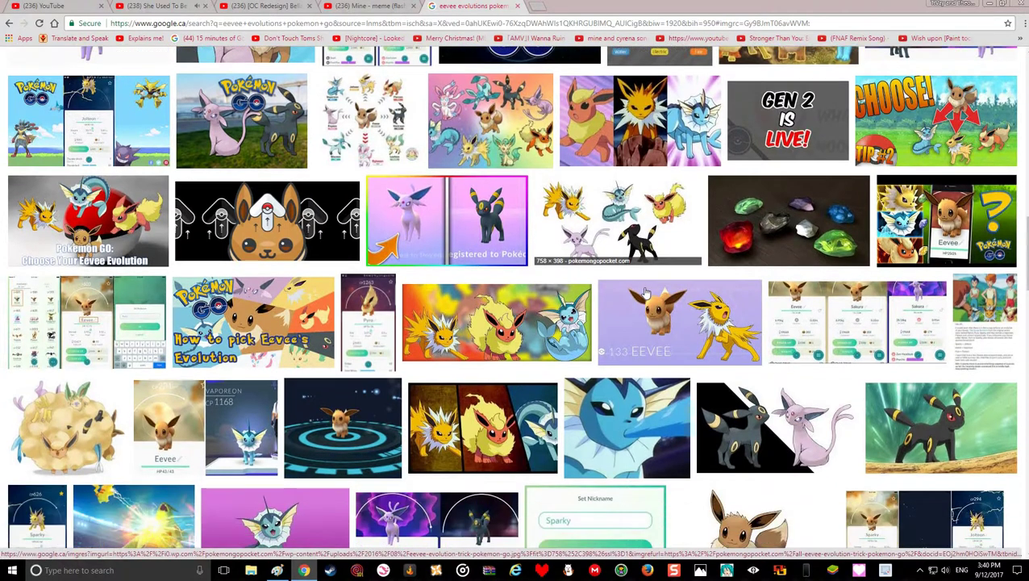
scroll(618, 320, "down", 2)
scroll(618, 320, "down", 1)
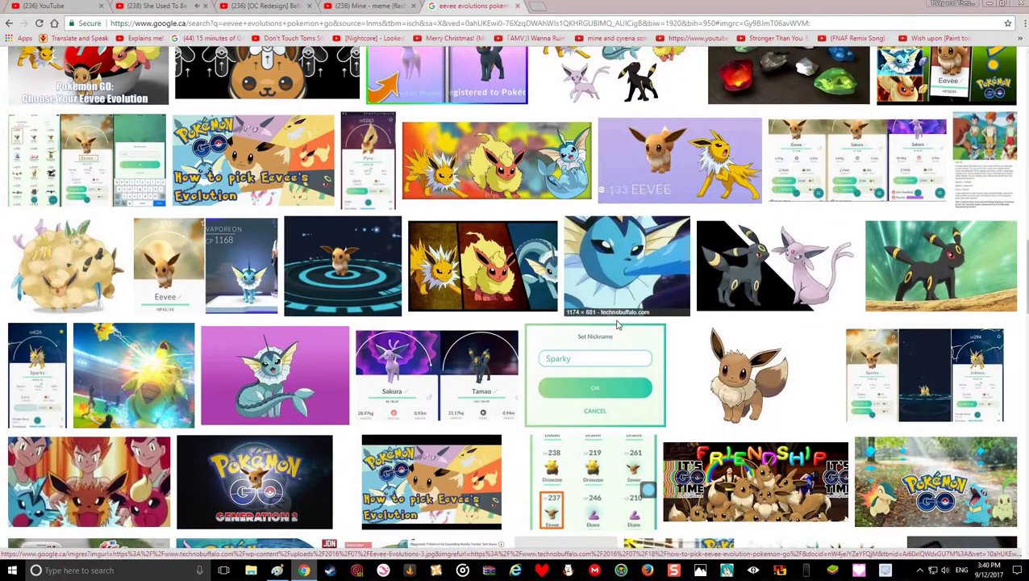
Preview the side-by-side Espeon and Umbreon image and its related photo of three figurines, and return to the results
left_click(486, 379)
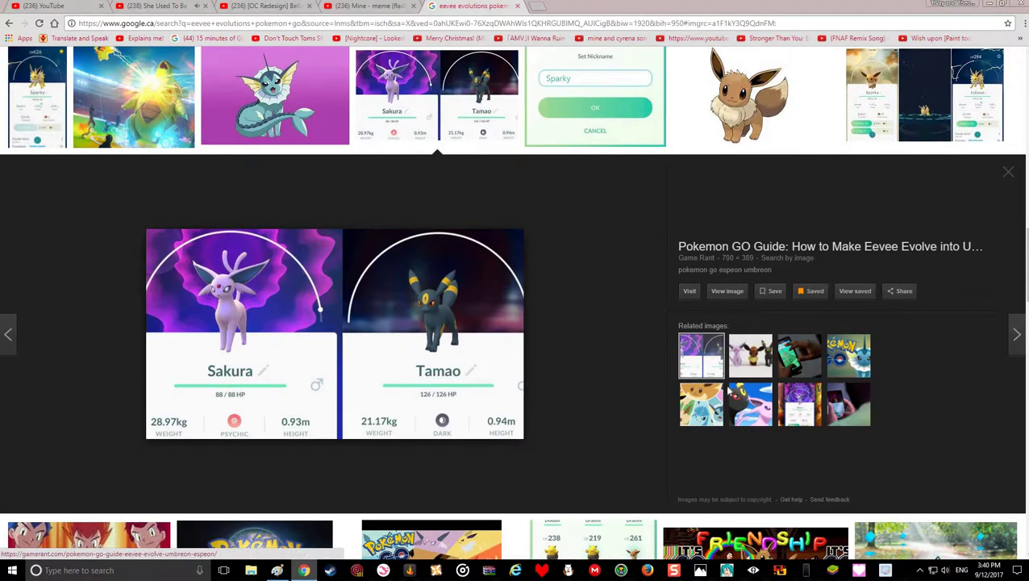
left_click(750, 406)
left_click(747, 365)
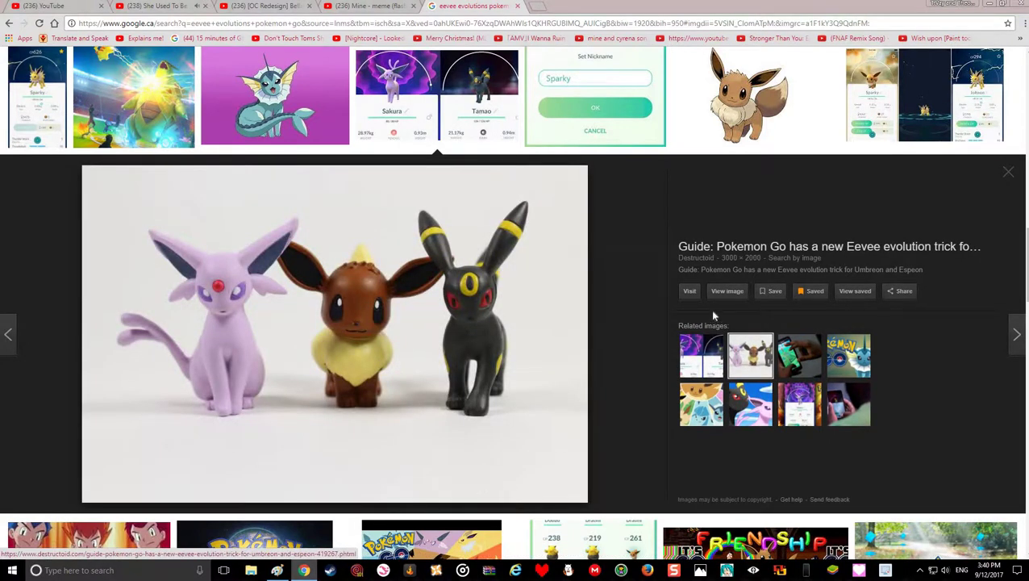
key("alt+Left")
key("alt+Left")
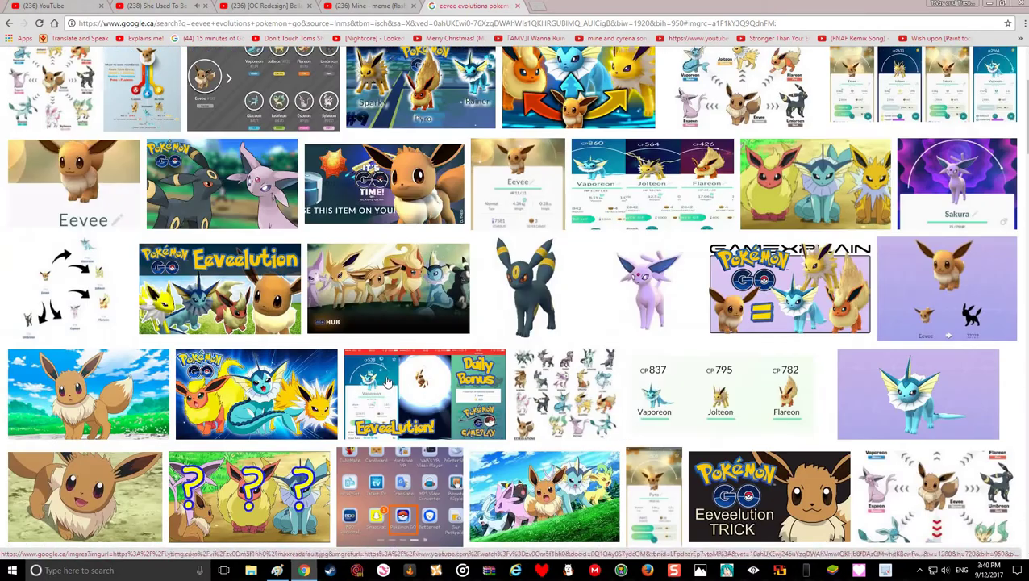
Switch the image search to the suggested "eevee evolutions wallpaper" results and browse through the artwork
scroll(388, 381, "up", 3)
left_click_drag(204, 69, 182, 71)
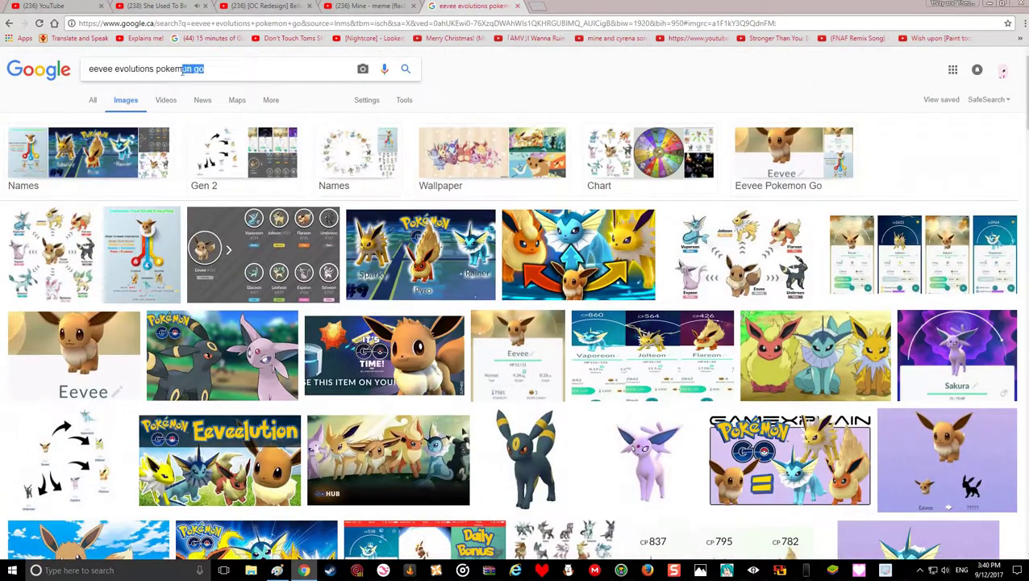
left_click(485, 192)
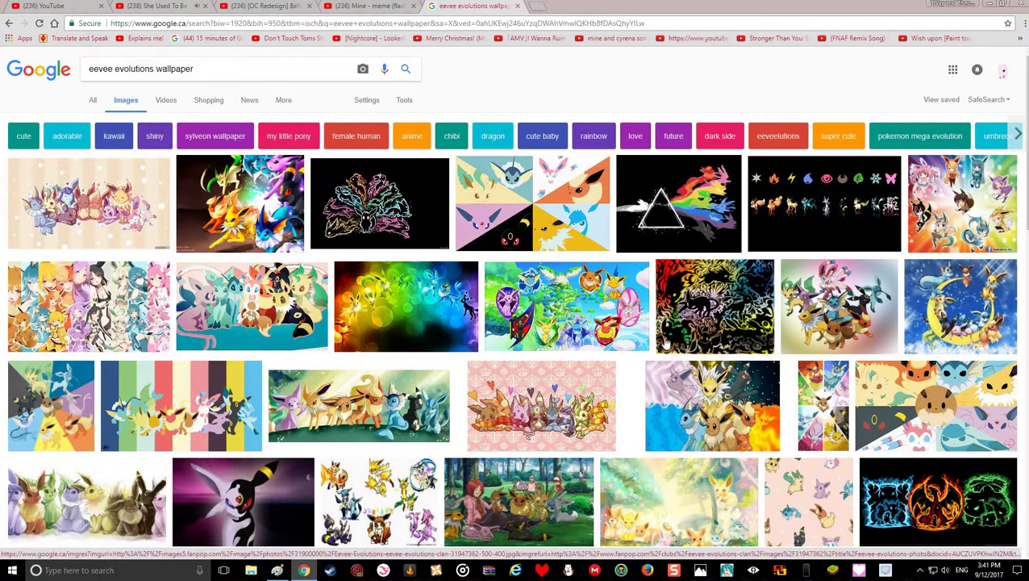
scroll(327, 323, "down", 2)
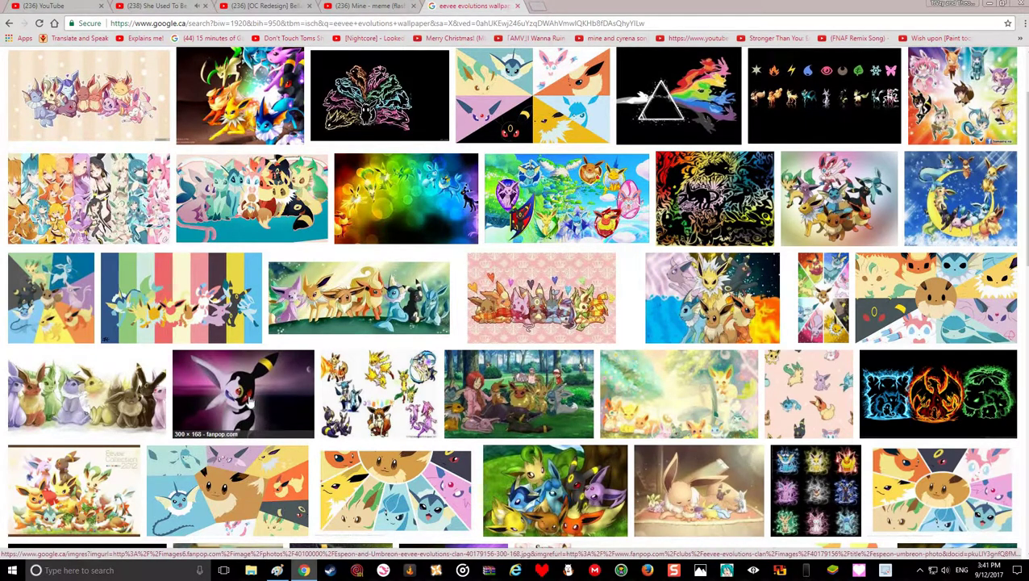
scroll(250, 399, "down", 3)
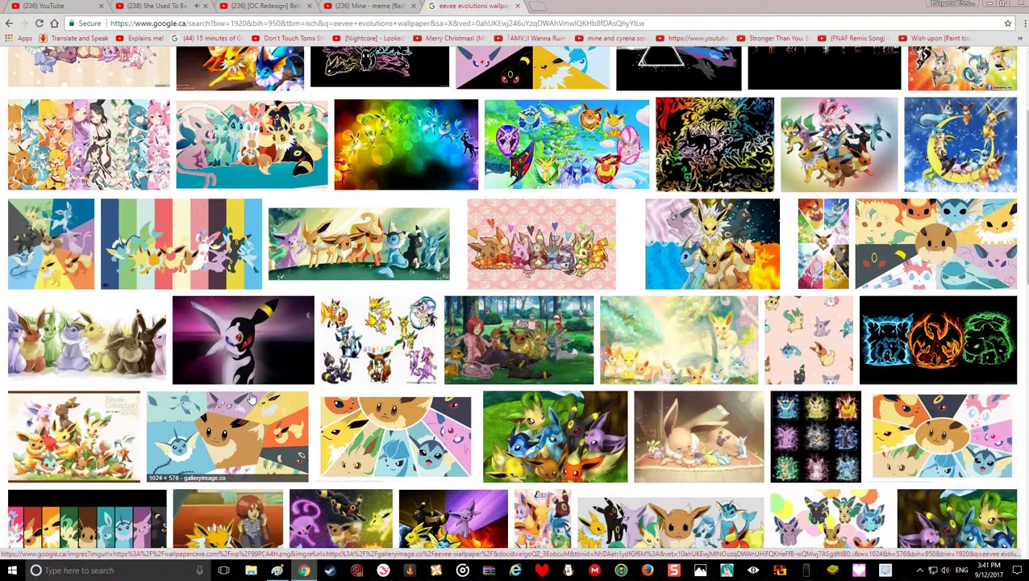
scroll(250, 396, "down", 7)
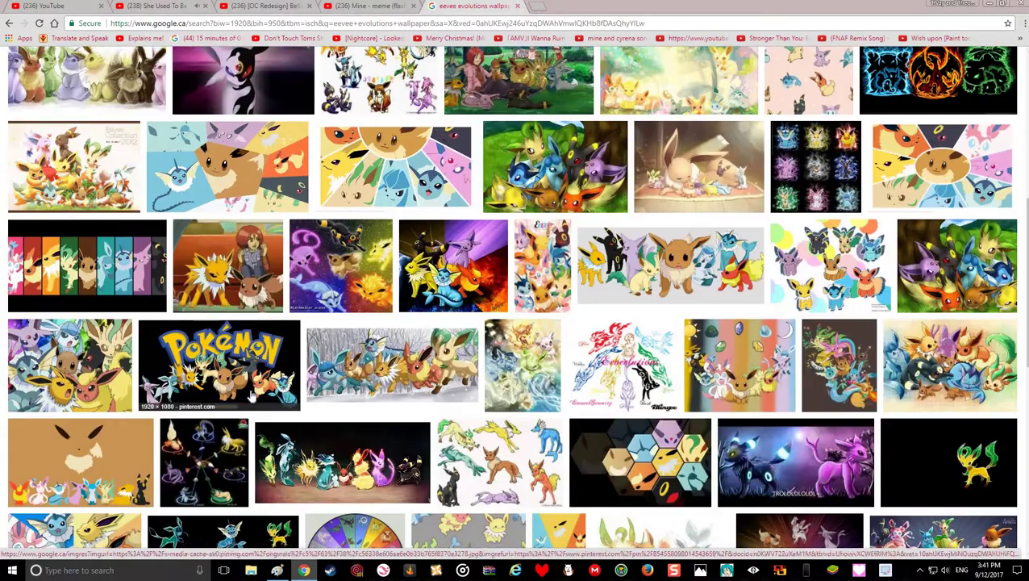
scroll(252, 395, "down", 1)
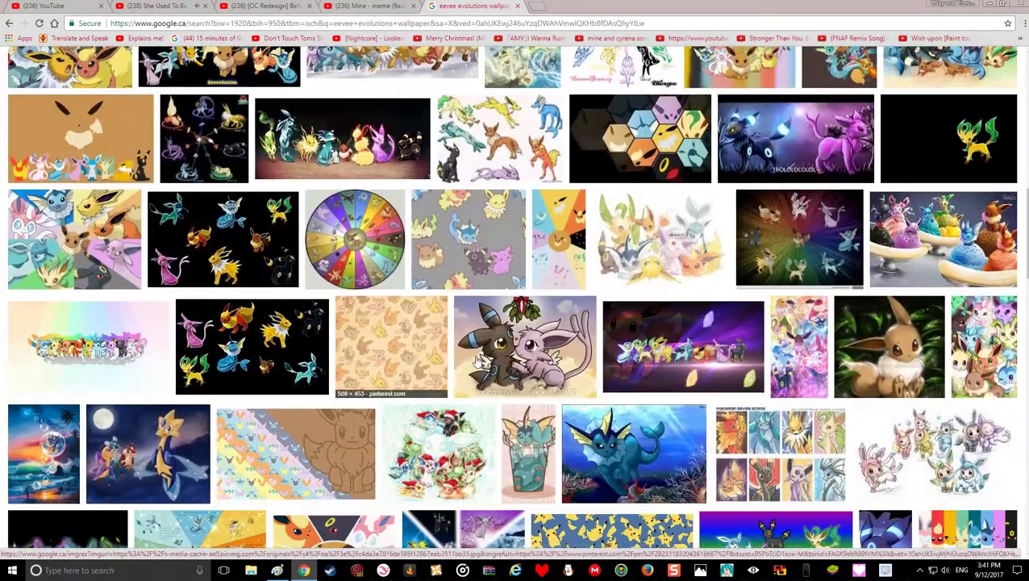
scroll(490, 448, "down", 2)
scroll(490, 447, "down", 4)
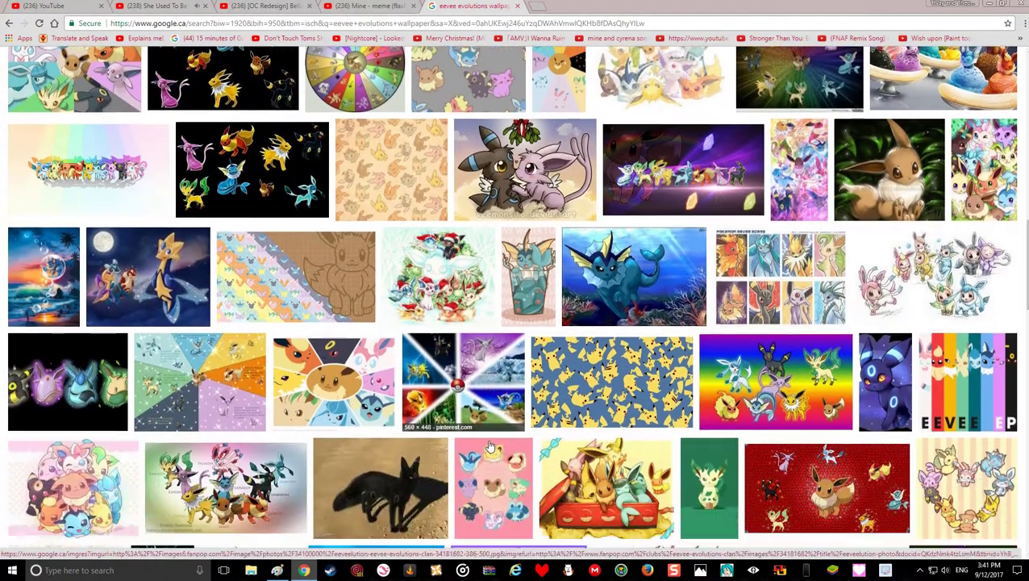
Preview the black fox wallpaper image and the related pictures of real cats marked like Umbreon
left_click(391, 406)
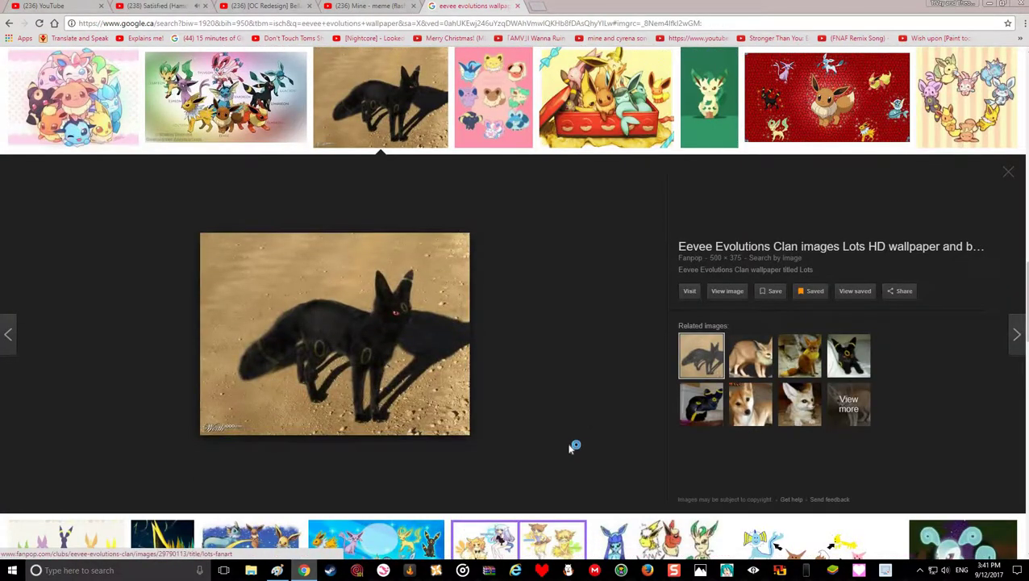
left_click(848, 346)
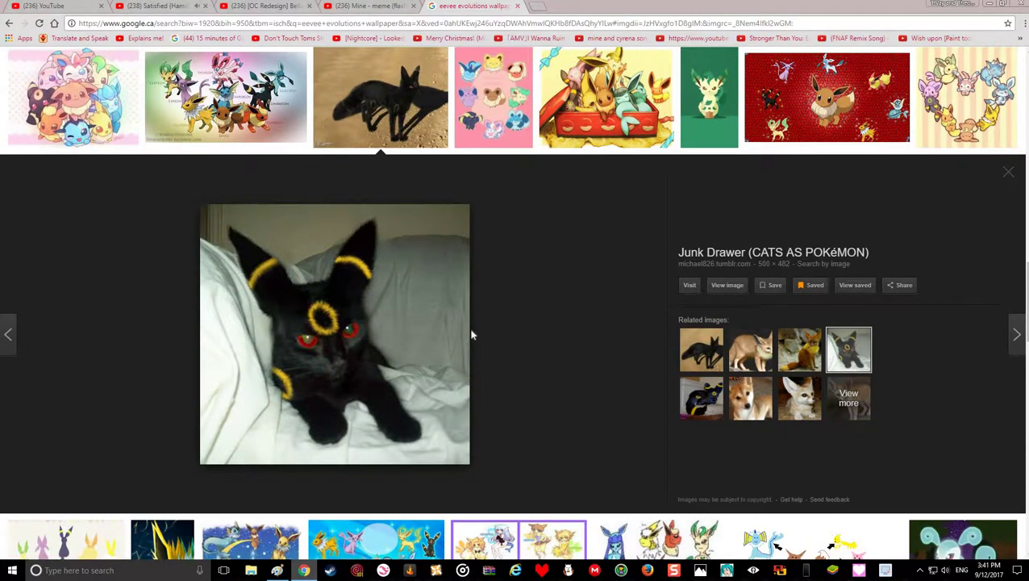
left_click(701, 397)
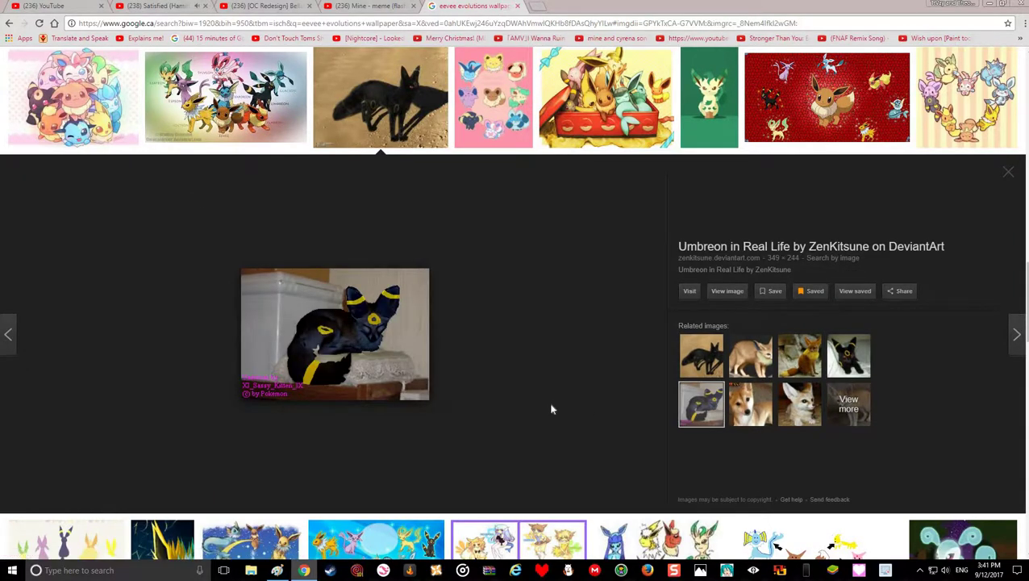
Browse further through the wallpaper results and open the full-body side-view Umbreon artwork as a reference
scroll(550, 408, "down", 3)
scroll(549, 405, "down", 1)
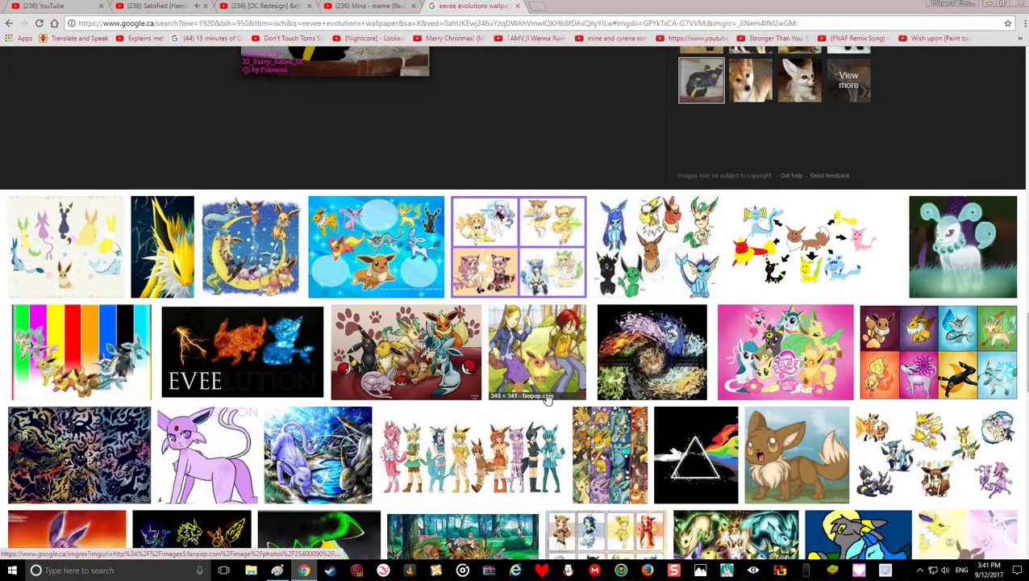
scroll(547, 396, "down", 3)
scroll(546, 396, "down", 2)
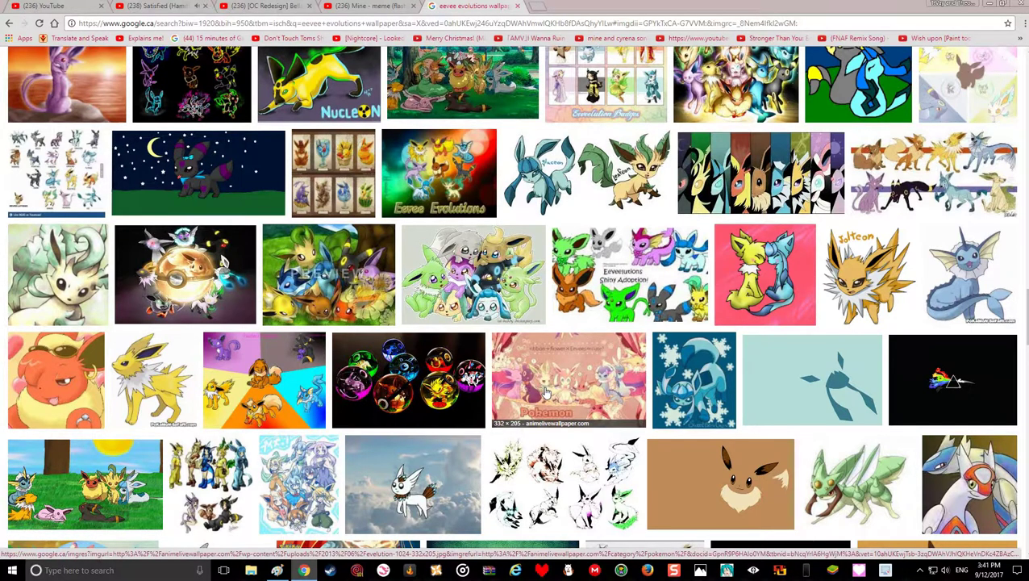
scroll(547, 390, "down", 6)
scroll(546, 393, "down", 3)
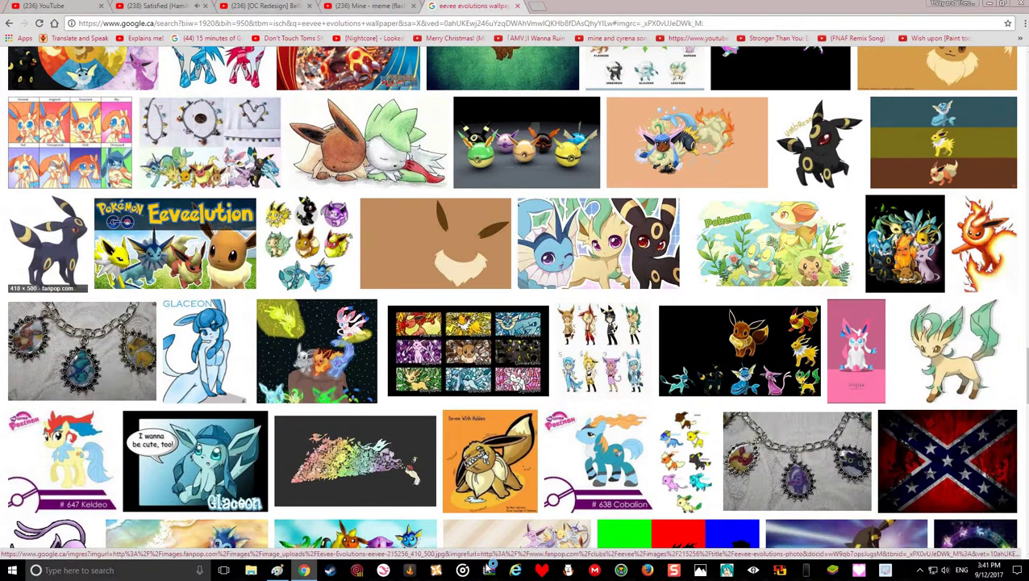
left_click(72, 233)
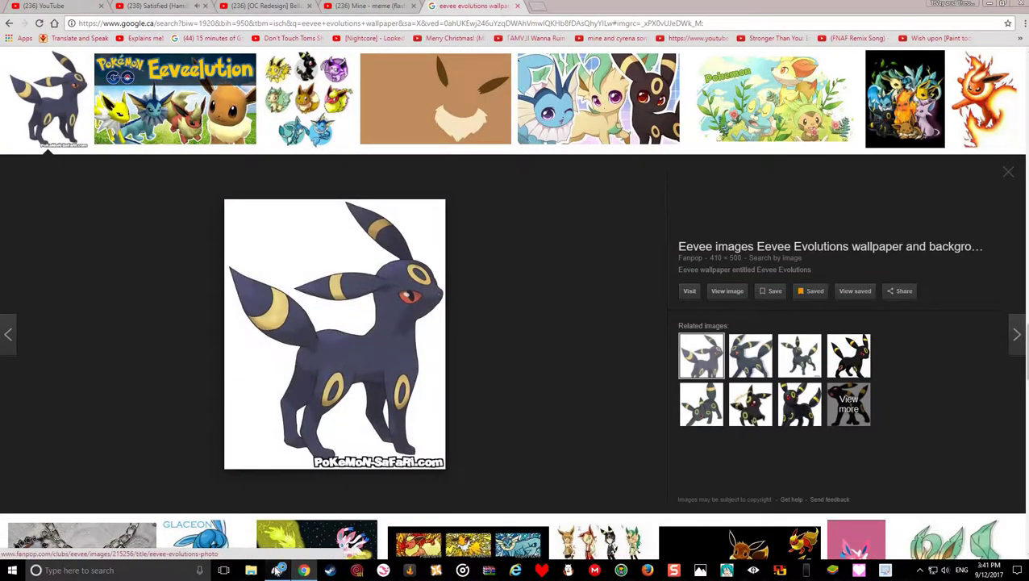
Switch to Paint and sketch a double oval ring on the left side of the character's forehead
left_click(276, 571)
mouse_move(215, 202)
left_mouse_down()
mouse_move(227, 164)
mouse_move(212, 207)
mouse_move(217, 234)
mouse_move(270, 248)
mouse_move(292, 190)
mouse_move(281, 155)
mouse_move(218, 171)
mouse_move(217, 242)
mouse_move(272, 245)
mouse_move(242, 155)
mouse_move(258, 167)
mouse_move(228, 208)
mouse_move(266, 198)
mouse_move(260, 168)
mouse_move(229, 224)
mouse_move(268, 184)
mouse_move(234, 193)
left_mouse_up()
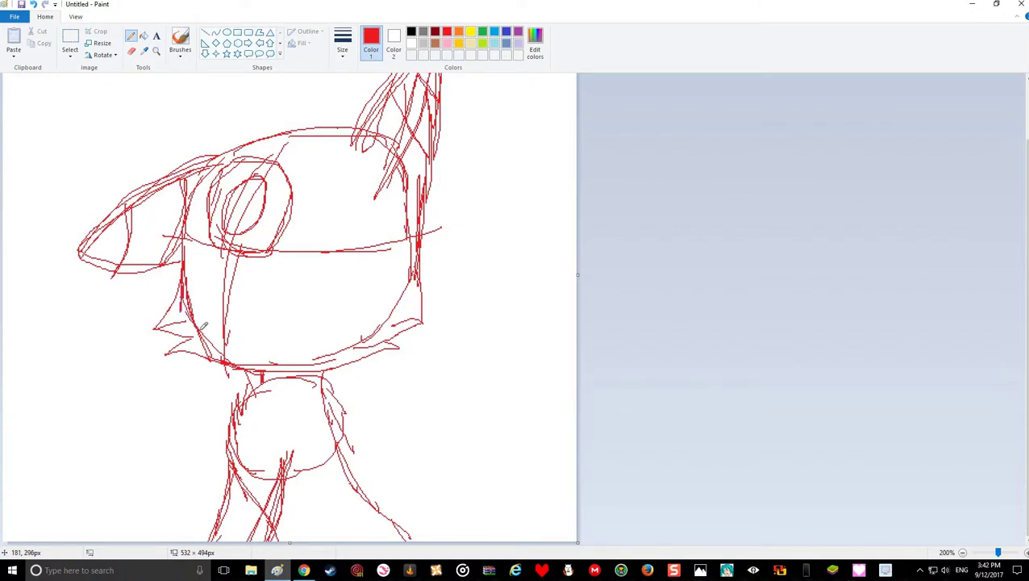
Retrace the jawline and cheek edges with heavier strokes and draw a horizontal guide line across the lower face
mouse_move(221, 345)
left_mouse_down()
mouse_move(272, 369)
mouse_move(399, 345)
mouse_move(376, 342)
mouse_move(426, 318)
mouse_move(416, 274)
mouse_move(434, 260)
left_mouse_up()
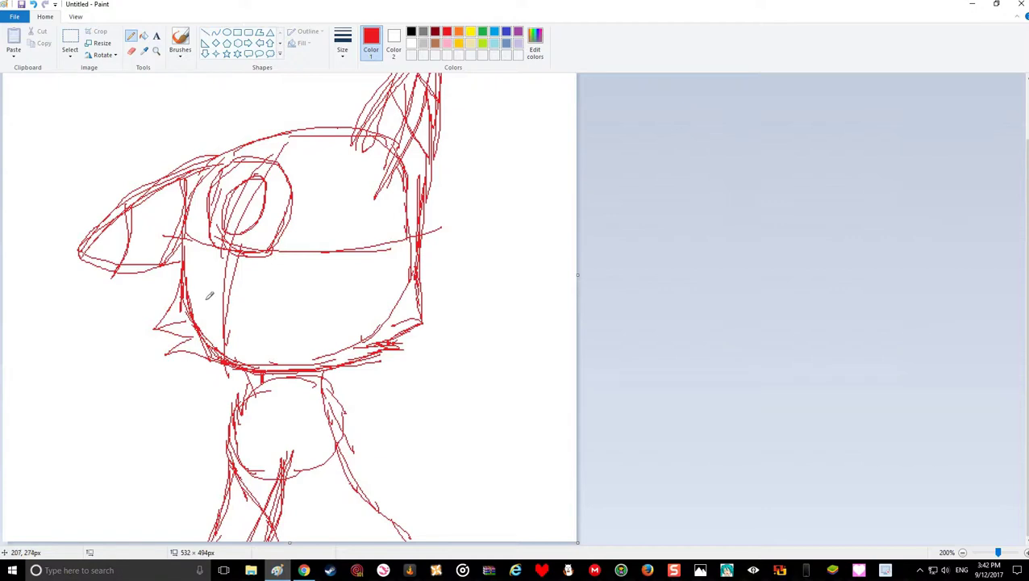
left_click_drag(194, 300, 407, 282)
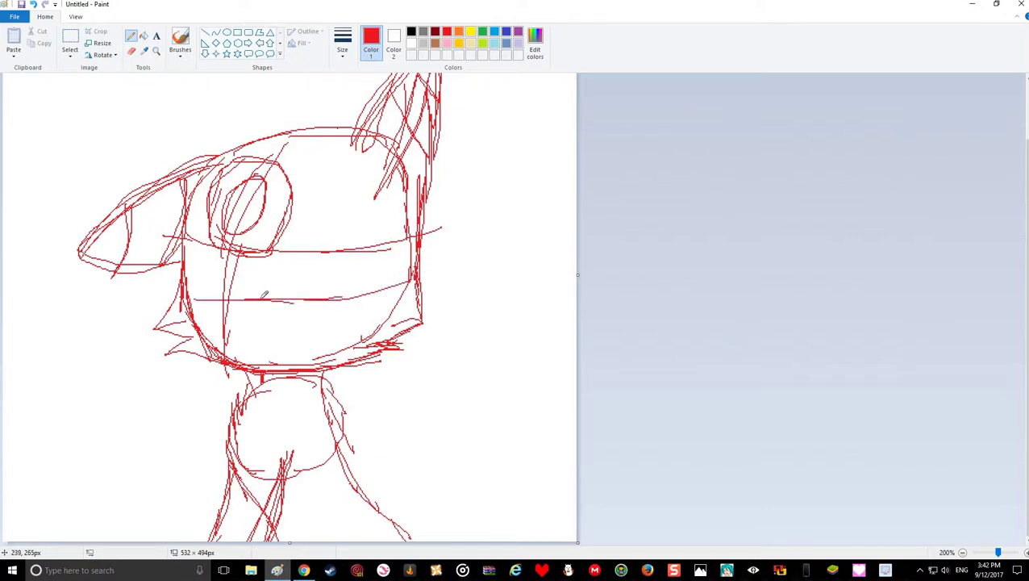
mouse_move(262, 297)
left_mouse_down()
mouse_move(263, 276)
mouse_move(298, 251)
mouse_move(396, 225)
mouse_move(324, 255)
mouse_move(271, 295)
left_mouse_up()
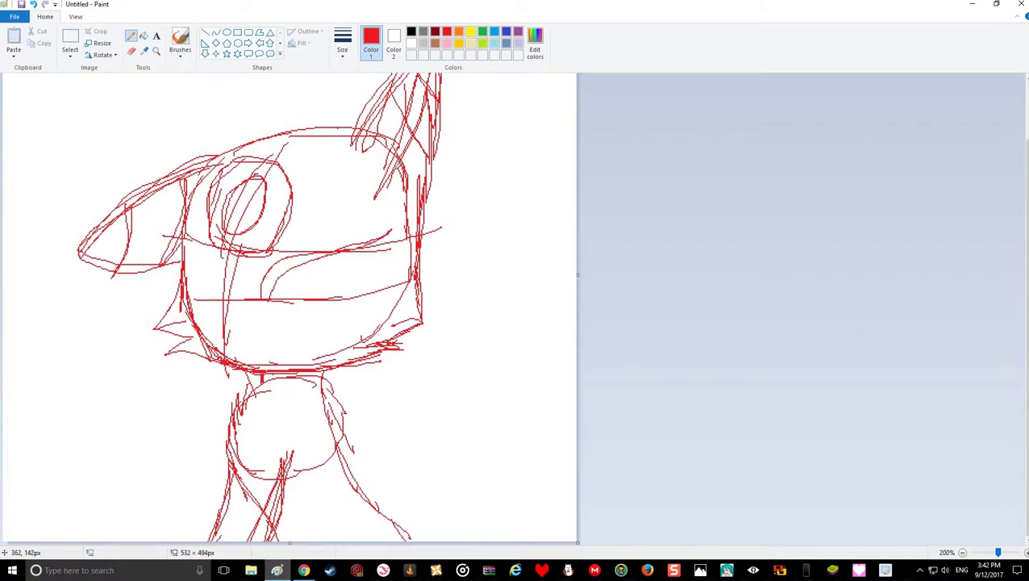
key("ctrl+z")
key("ctrl+z")
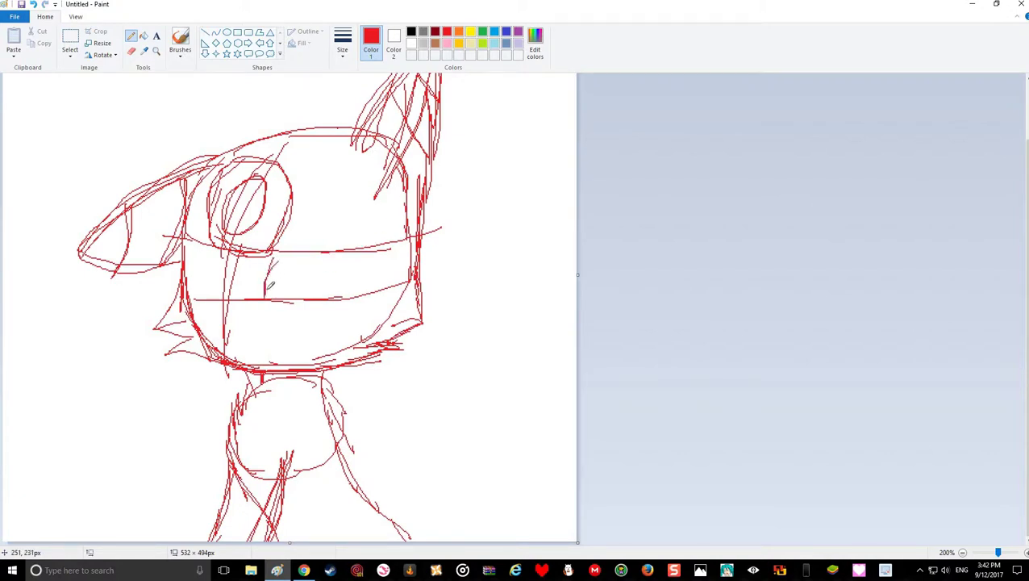
Sketch a narrowed right eye with a slanted upper lid, iris and scribbled pupil, plus a small triangular nose
mouse_move(266, 295)
left_mouse_down()
mouse_move(281, 263)
mouse_move(384, 224)
mouse_move(271, 268)
left_mouse_up()
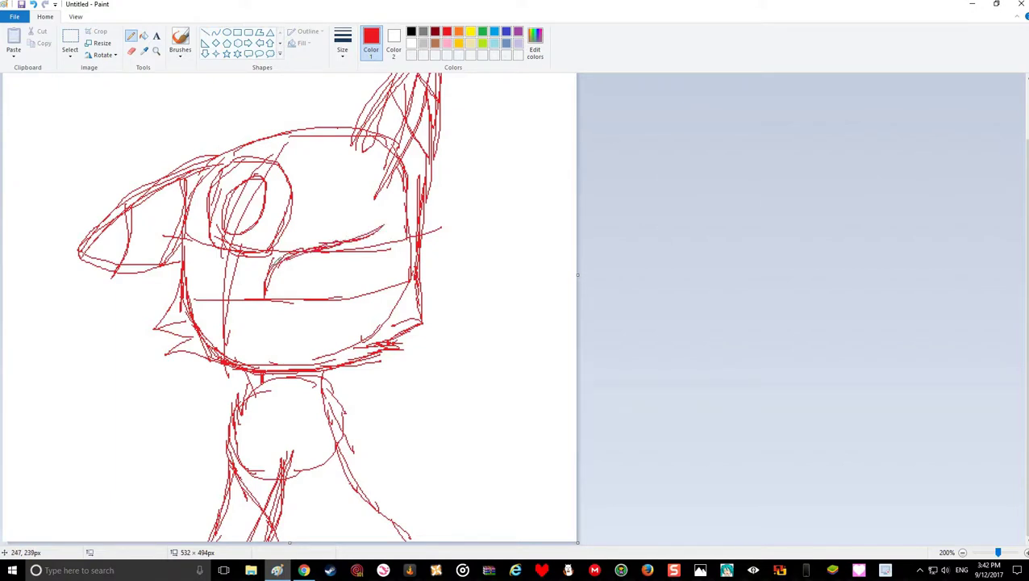
mouse_move(345, 233)
left_mouse_down()
mouse_move(353, 265)
mouse_move(326, 288)
left_mouse_up()
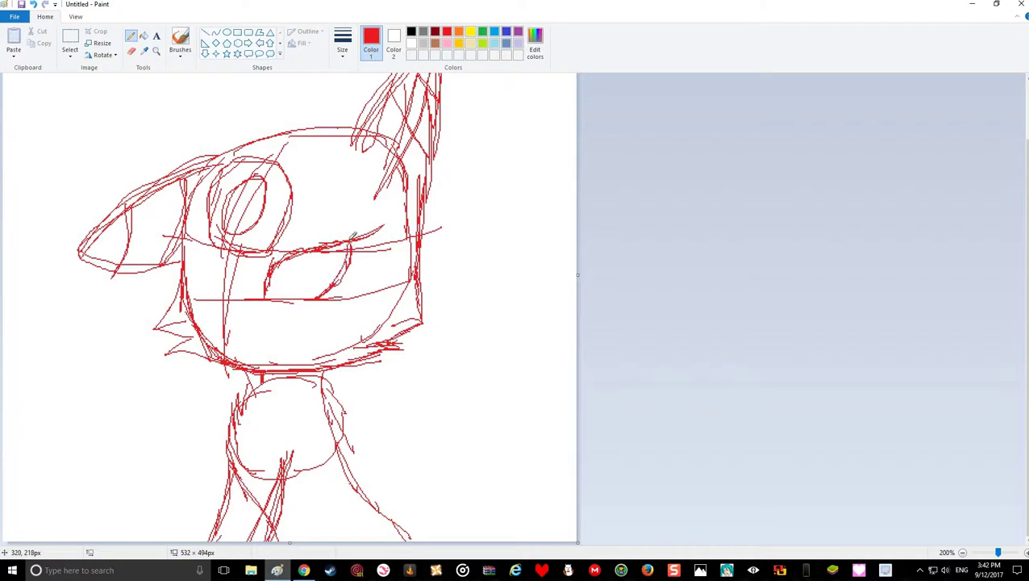
left_click_drag(350, 232, 321, 298)
mouse_move(278, 260)
left_mouse_down()
mouse_move(298, 299)
mouse_move(332, 267)
mouse_move(300, 295)
mouse_move(289, 260)
mouse_move(302, 294)
mouse_move(330, 253)
mouse_move(318, 249)
mouse_move(305, 284)
mouse_move(300, 250)
mouse_move(290, 276)
mouse_move(318, 277)
mouse_move(326, 247)
mouse_move(295, 280)
mouse_move(298, 250)
mouse_move(318, 272)
mouse_move(319, 256)
mouse_move(300, 282)
mouse_move(305, 245)
mouse_move(295, 279)
mouse_move(314, 255)
left_mouse_up()
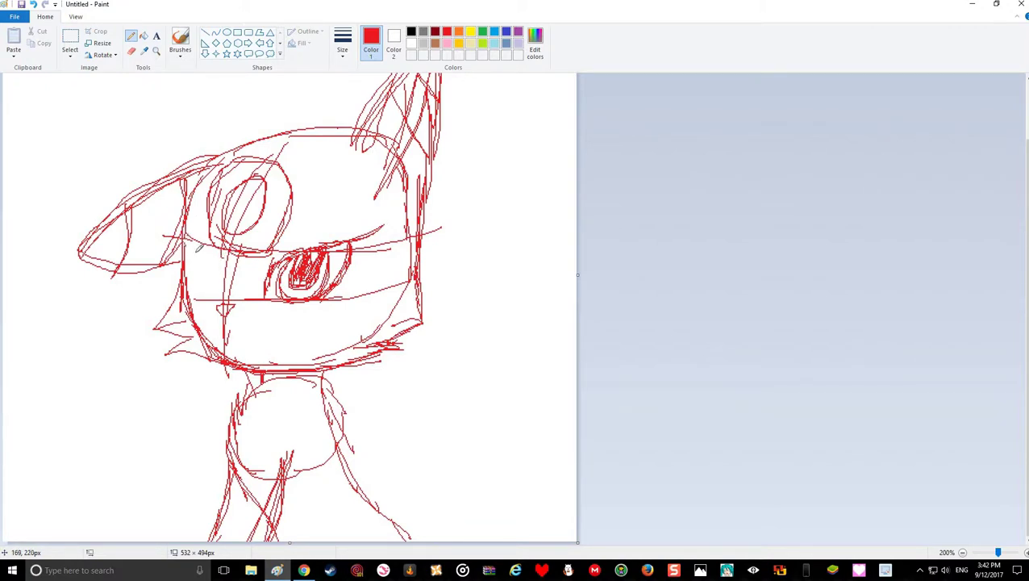
Sketch the second eye's lines and short jagged strokes at the left edge of the face, beside the nose
mouse_move(218, 271)
left_mouse_down()
mouse_move(244, 285)
mouse_move(177, 274)
mouse_move(191, 260)
left_mouse_up()
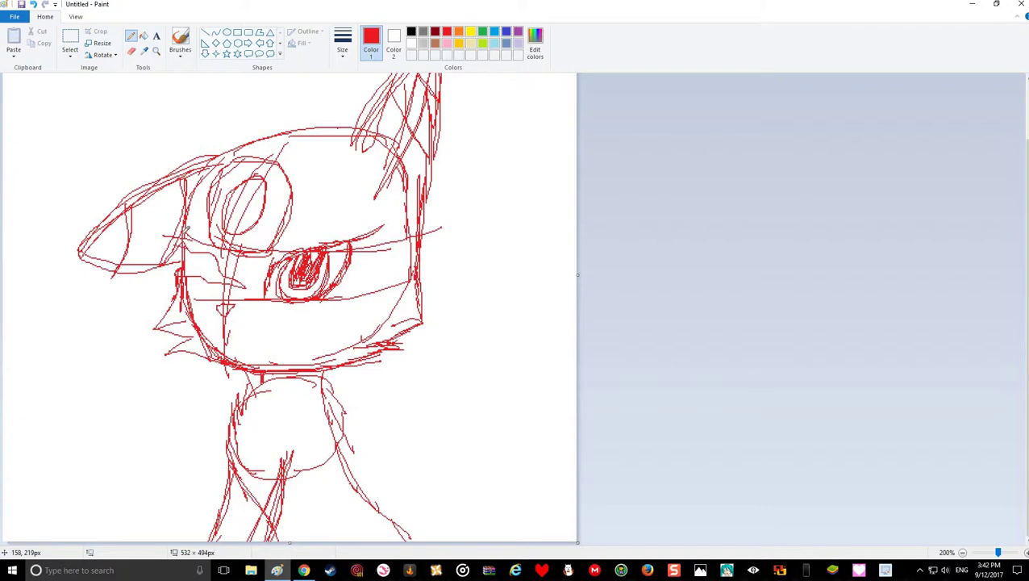
left_click_drag(186, 231, 192, 194)
mouse_move(207, 275)
left_mouse_down()
mouse_move(212, 313)
mouse_move(206, 282)
mouse_move(218, 295)
mouse_move(220, 277)
left_mouse_up()
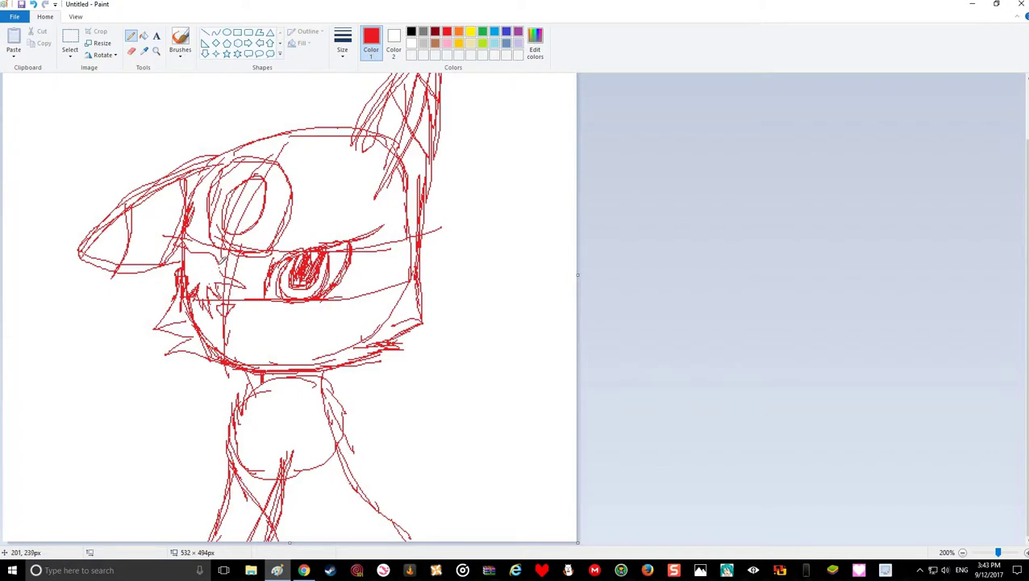
Switch to the browser to check the playing YouTube video, and return to Paint
left_click(303, 571)
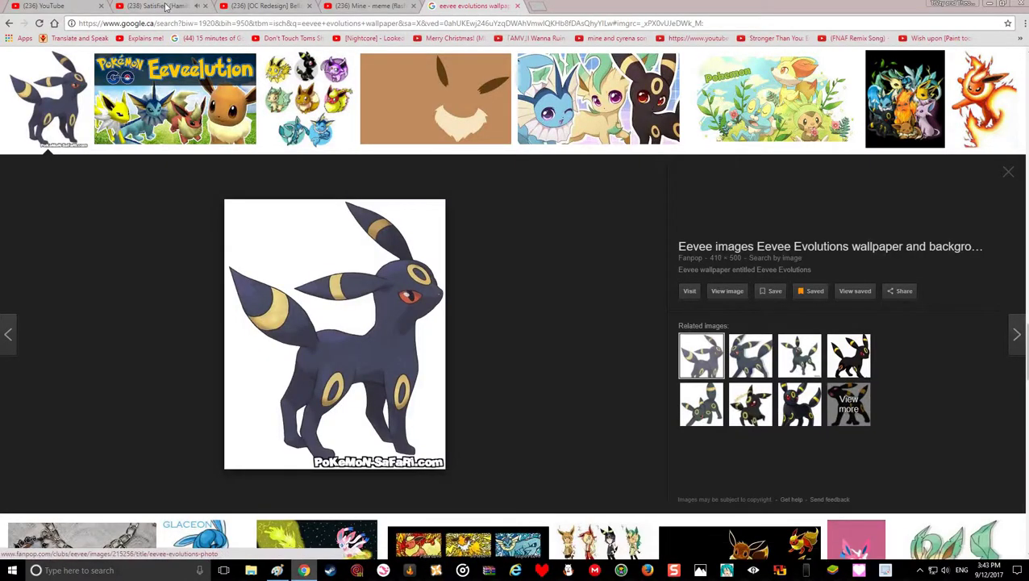
key("ctrl+Tab")
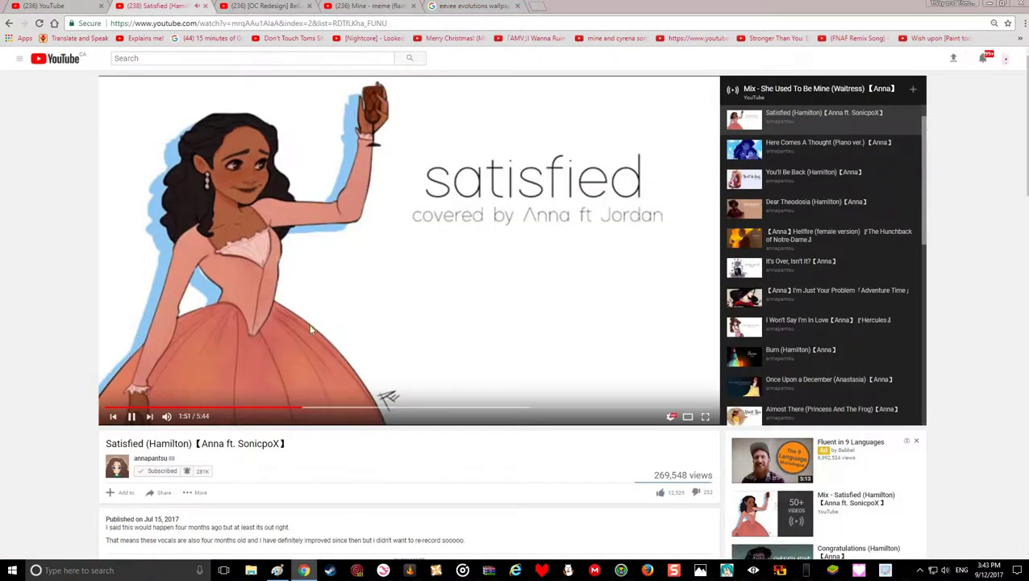
left_click(277, 570)
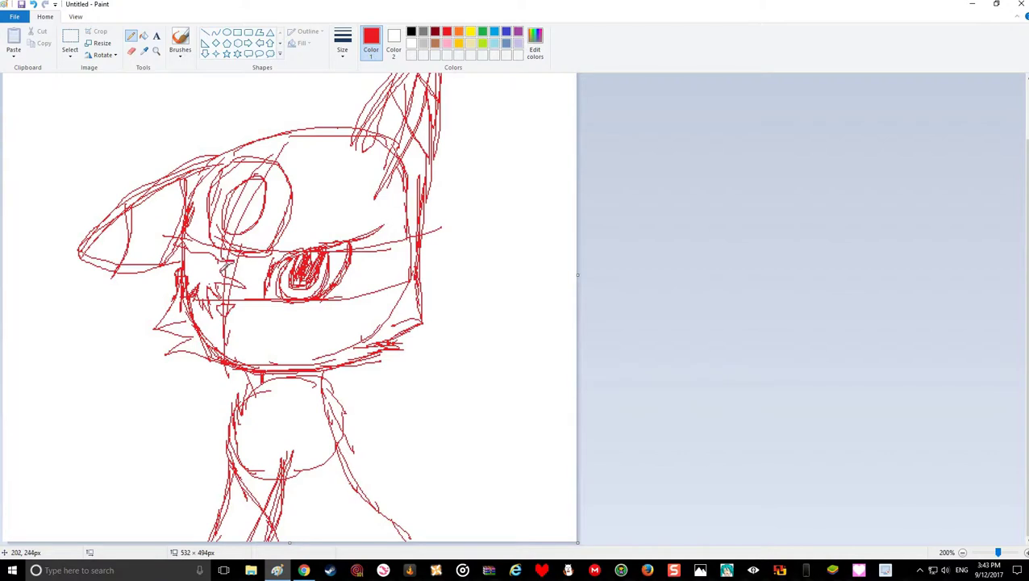
Add short jagged strokes above the nose and sketch a short mouth line below it
left_click_drag(239, 268, 241, 279)
left_click_drag(227, 333, 255, 327)
key("ctrl+z")
left_click_drag(226, 330, 247, 330)
Check the Umbreon reference picture in the browser and sketch a ring marking on the left foreleg
left_click(303, 570)
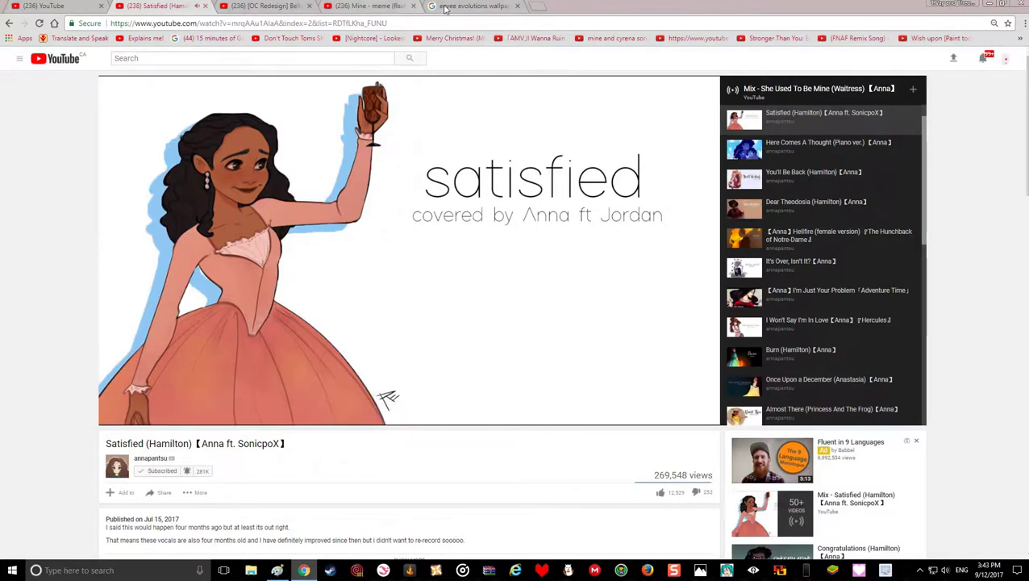
left_click(395, 487)
left_click(277, 570)
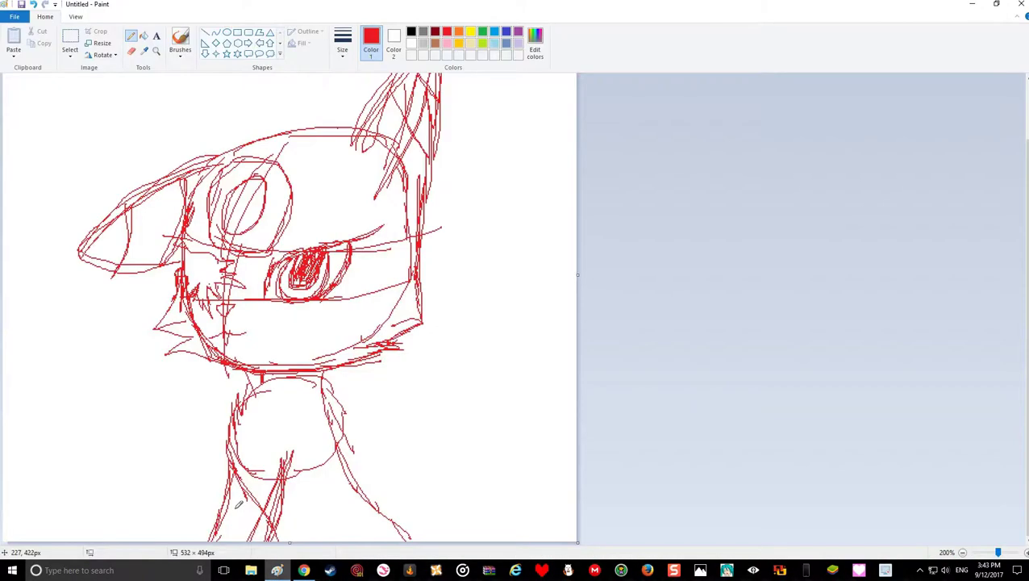
left_click_drag(228, 545, 257, 526)
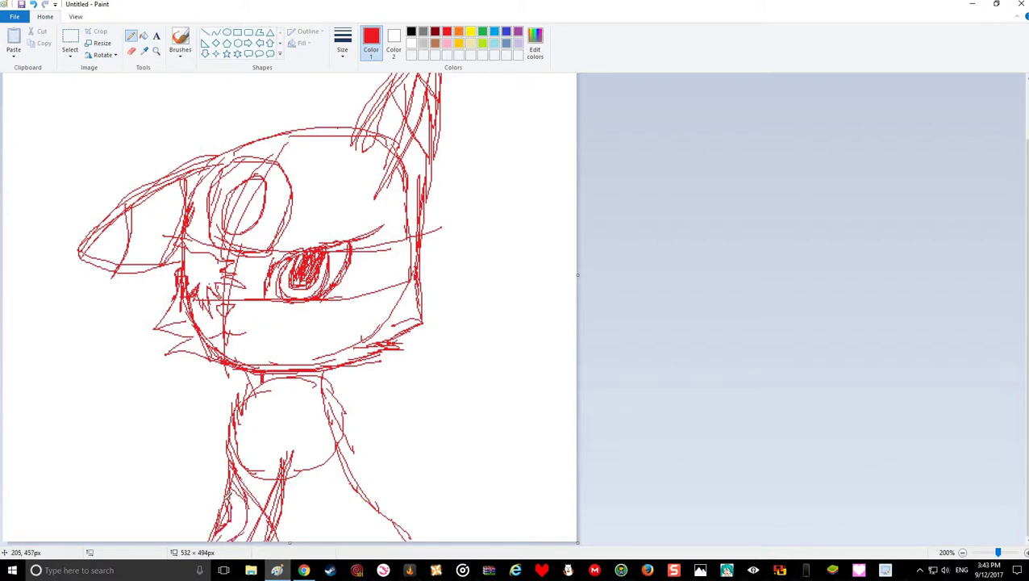
Consult the Umbreon reference and sketch the back line and a large tail curling up behind the body with a pointed tip
left_click(303, 570)
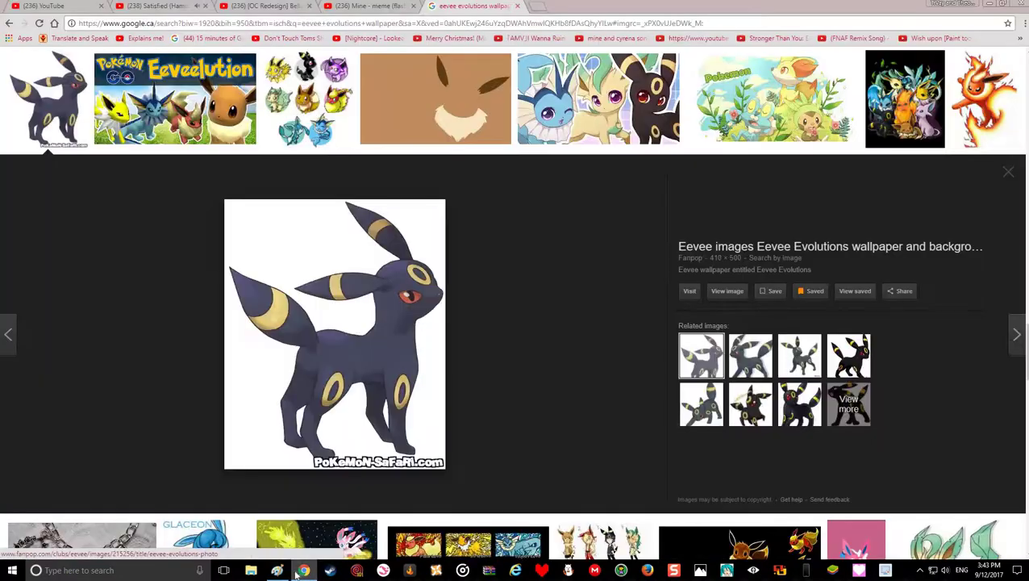
left_click(276, 570)
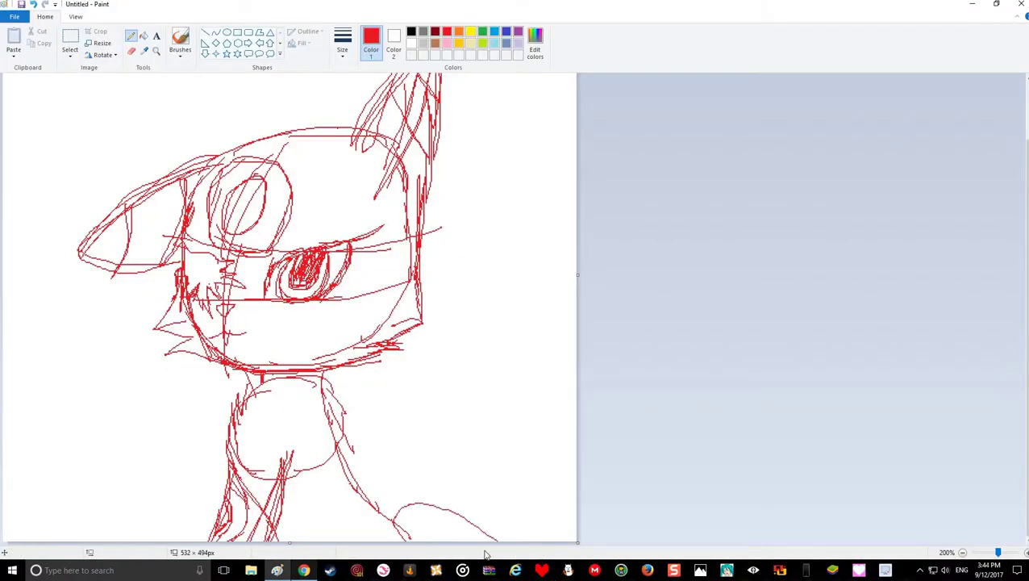
left_click_drag(393, 516, 544, 359)
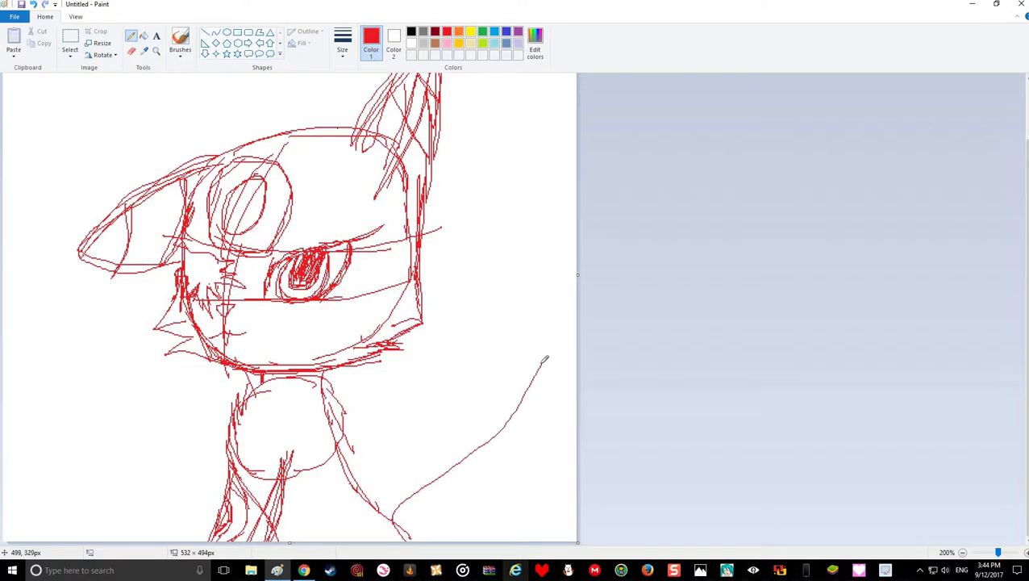
key("ctrl+z")
mouse_move(395, 520)
left_mouse_down()
mouse_move(499, 542)
mouse_move(493, 372)
mouse_move(395, 388)
mouse_move(707, 458)
left_mouse_up()
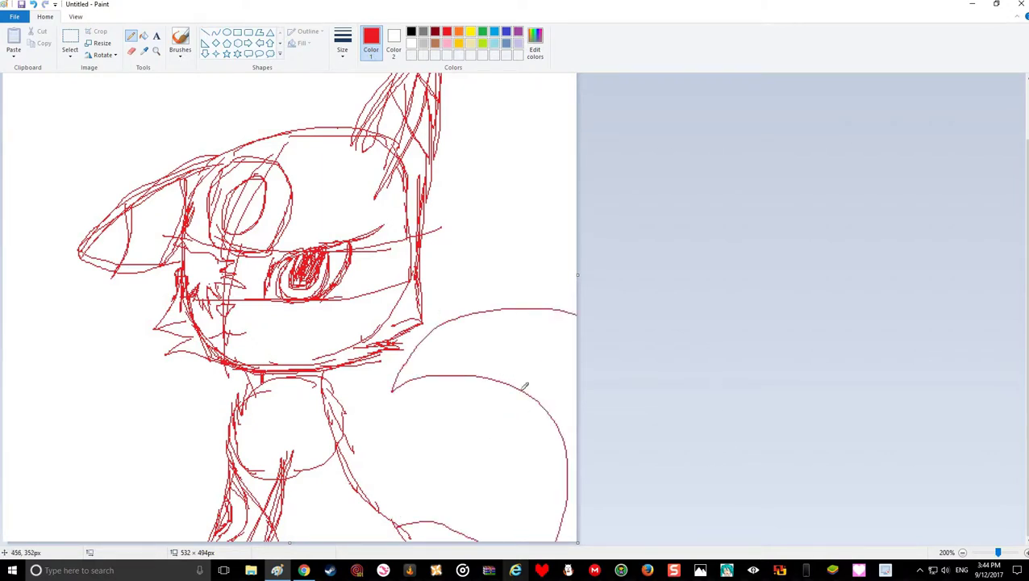
Check the reference again and sketch curved band lines across the tail near the canvas edge
left_click(303, 570)
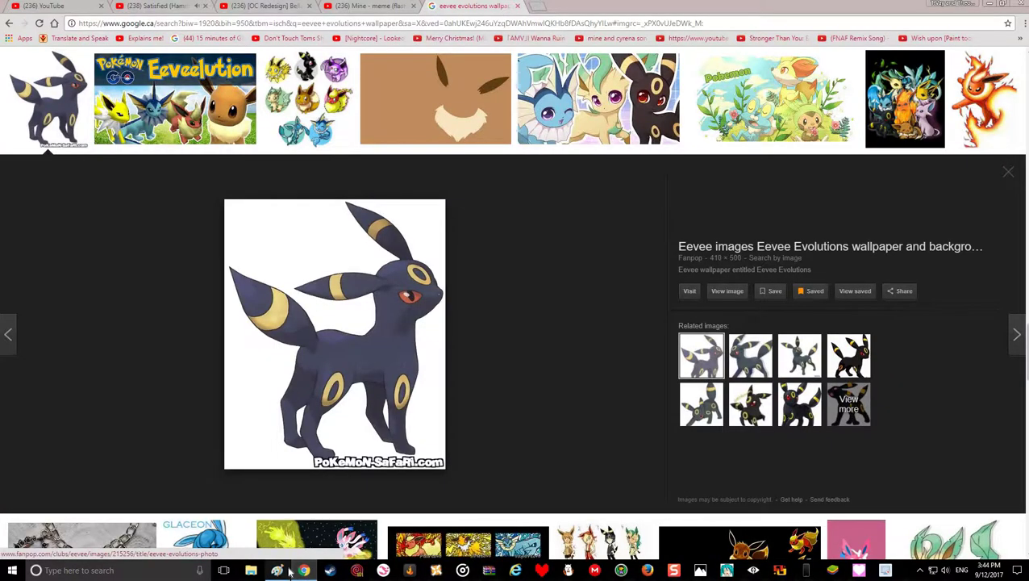
left_click(327, 548)
left_click_drag(544, 410, 595, 408)
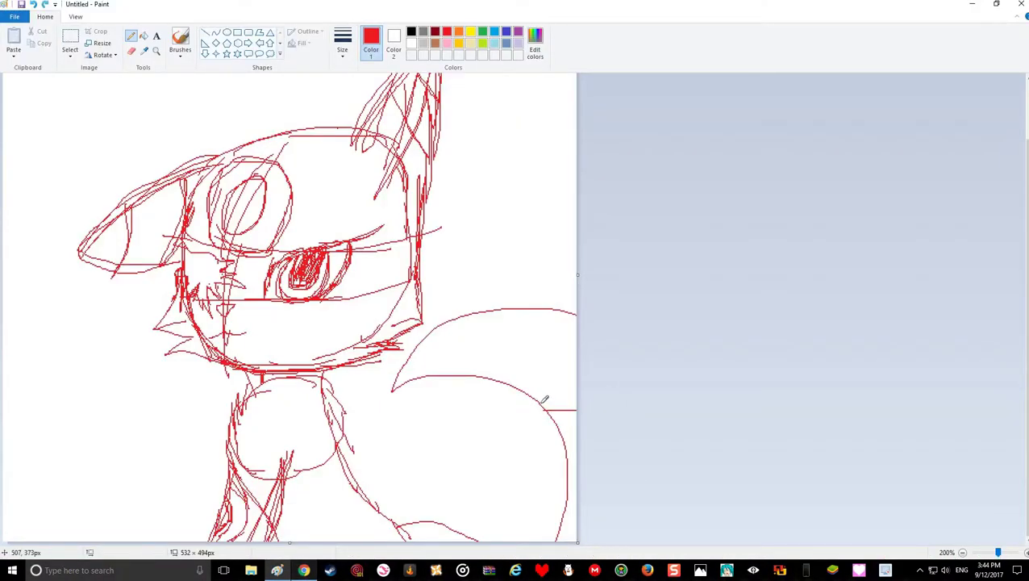
key("ctrl+z")
left_click_drag(543, 403, 618, 329)
mouse_move(585, 378)
left_mouse_down()
mouse_move(544, 398)
mouse_move(616, 339)
left_mouse_up()
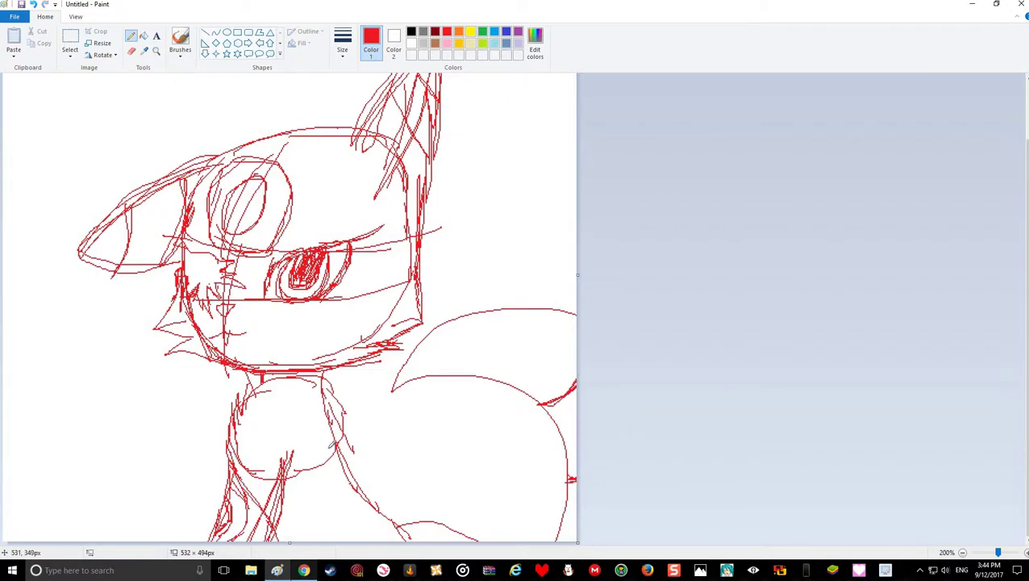
Consult the reference, close the jagged patch over the face's left eye area and fill it with red
left_click(303, 569)
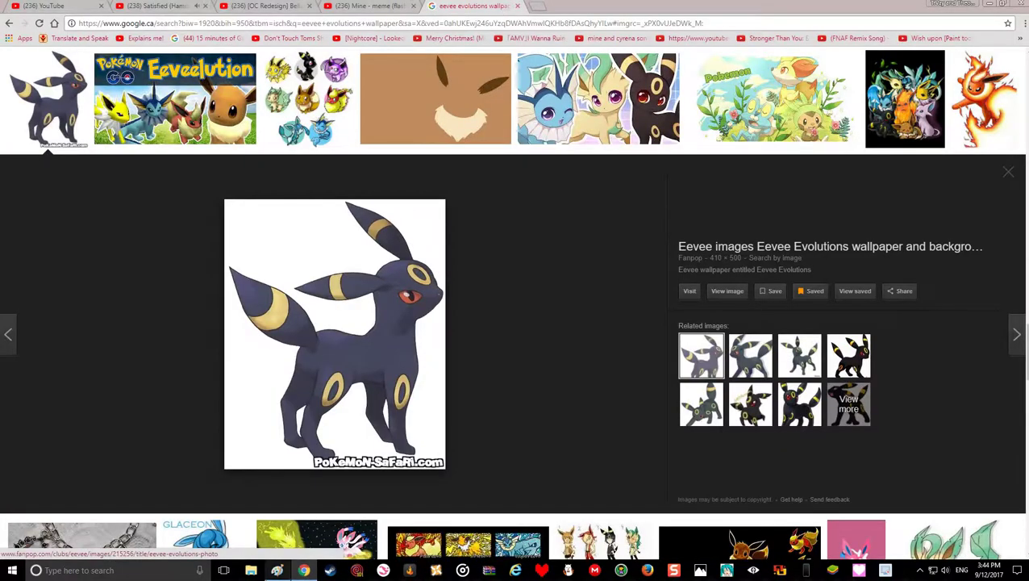
left_click(276, 569)
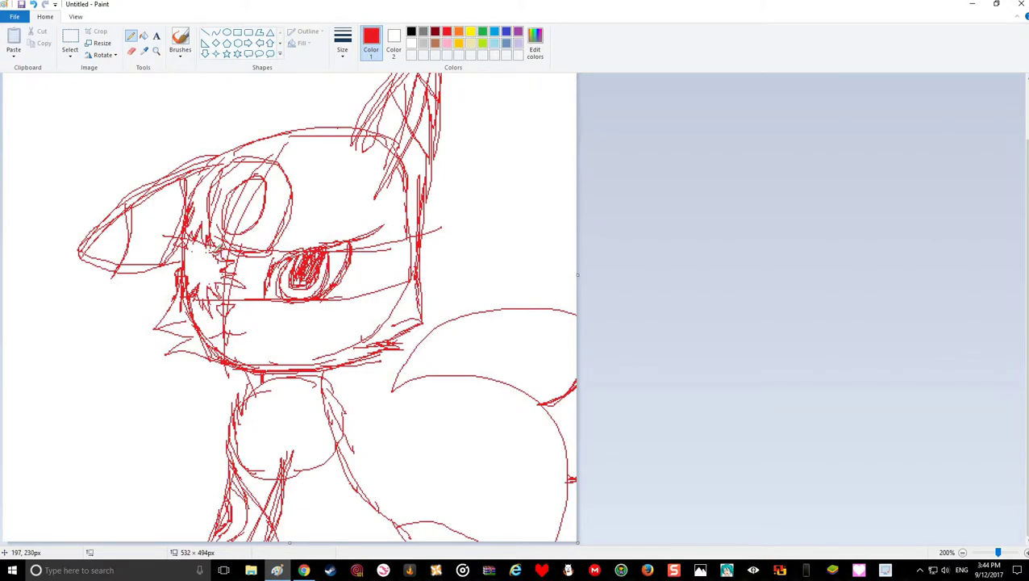
left_click(143, 36)
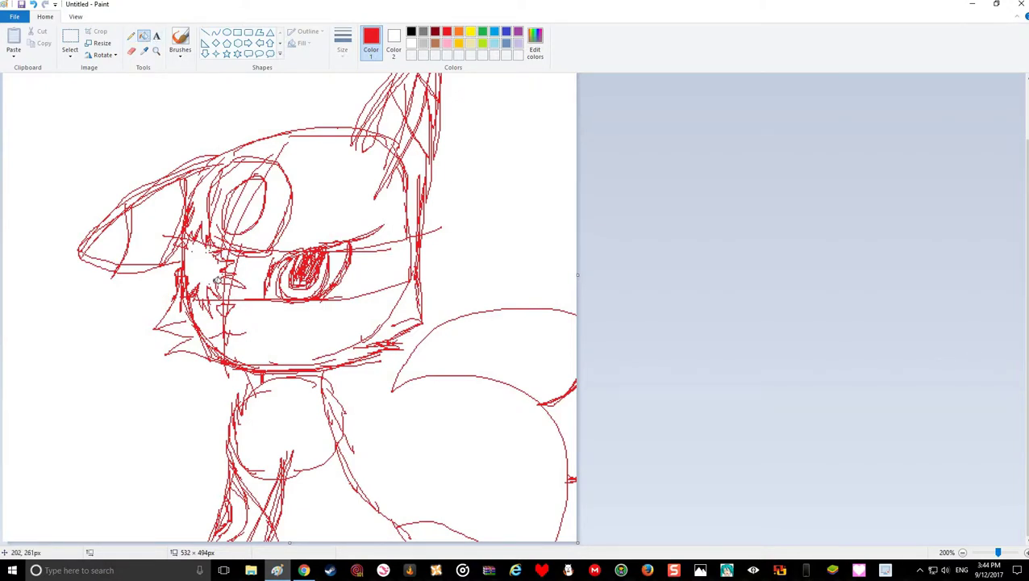
left_click(208, 269)
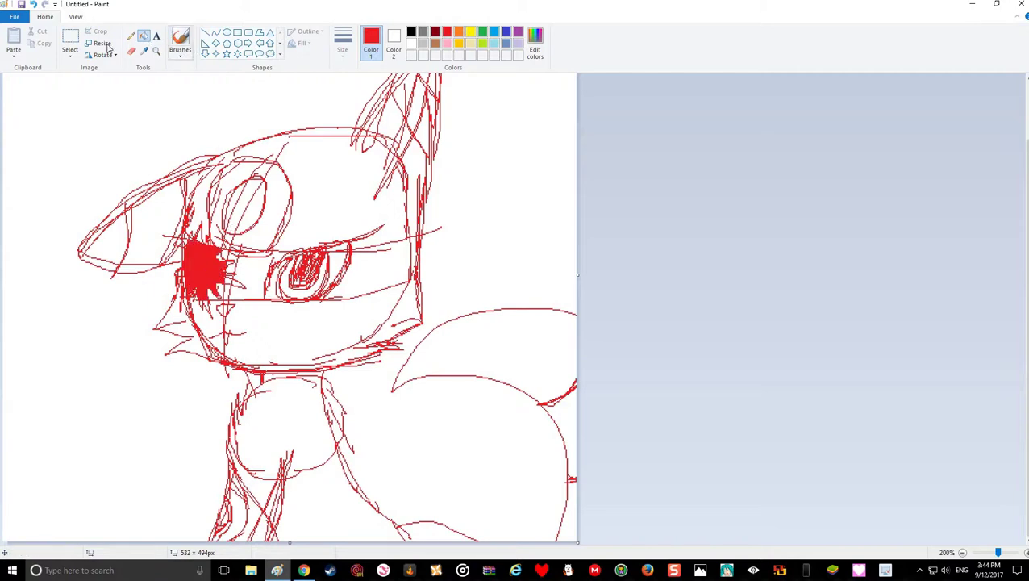
Outline the head top with a pointed tuft, the left forehead and the red patch's upper jagged edge in thick black pencil
left_click(130, 36)
scroll(488, 81, "up", 2)
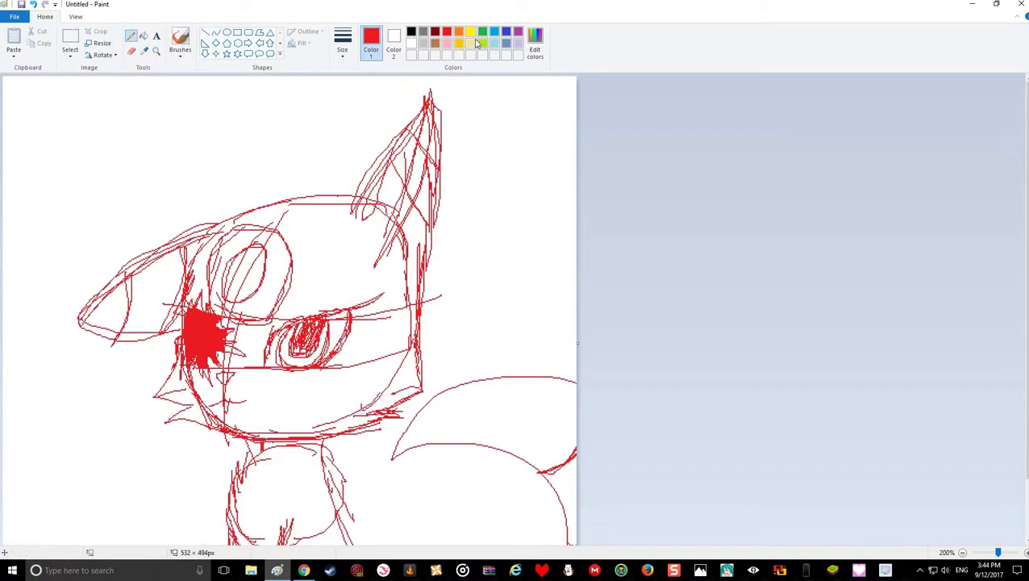
left_click(410, 33)
left_click(342, 46)
left_click(364, 238)
scroll(355, 247, "up", 1)
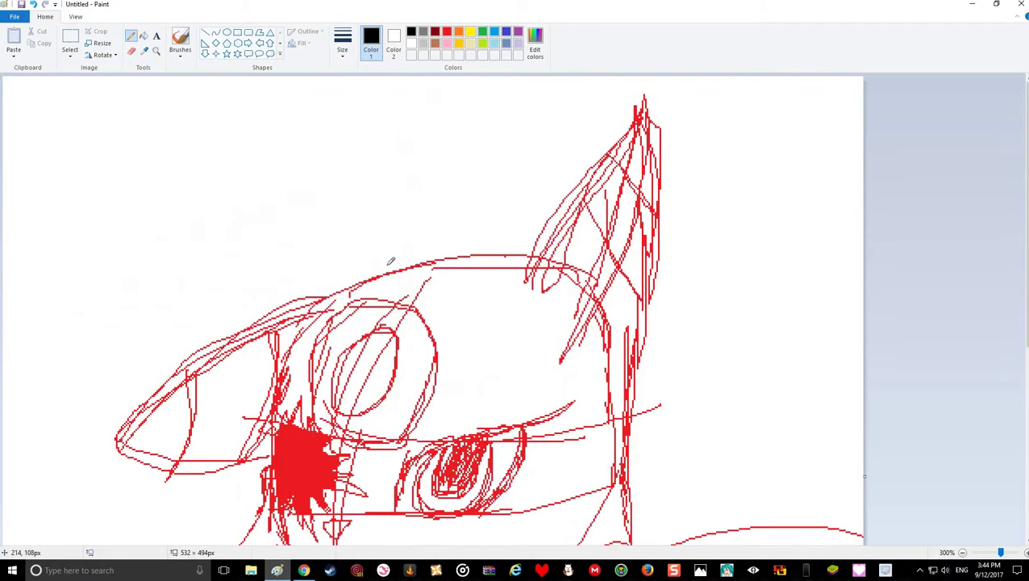
mouse_move(530, 250)
left_mouse_down()
mouse_move(455, 237)
mouse_move(338, 248)
mouse_move(369, 267)
mouse_move(306, 299)
mouse_move(263, 366)
mouse_move(259, 457)
left_mouse_up()
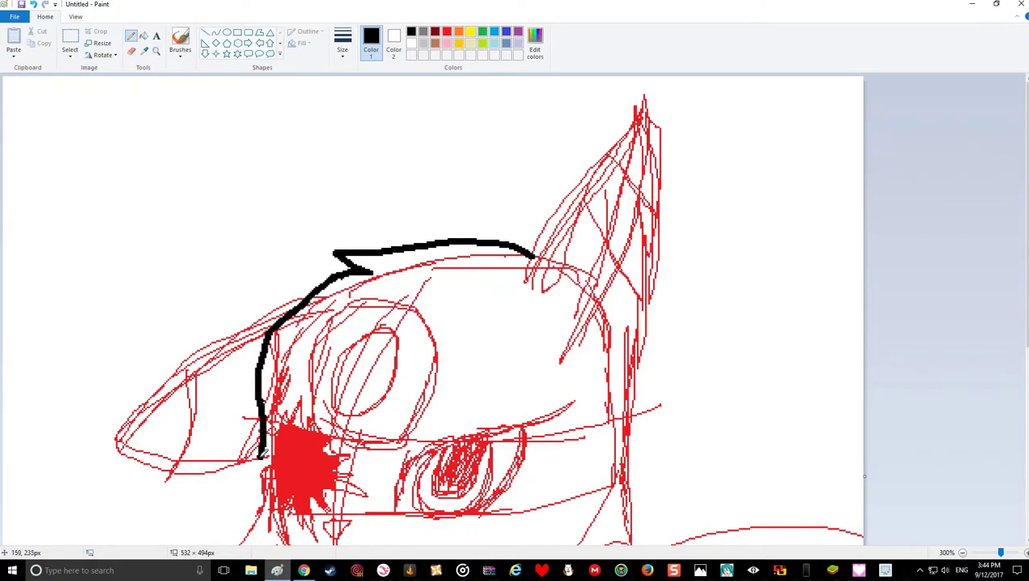
key("ctrl+z")
mouse_move(360, 269)
left_mouse_down()
mouse_move(341, 278)
mouse_move(270, 394)
mouse_move(266, 430)
left_mouse_up()
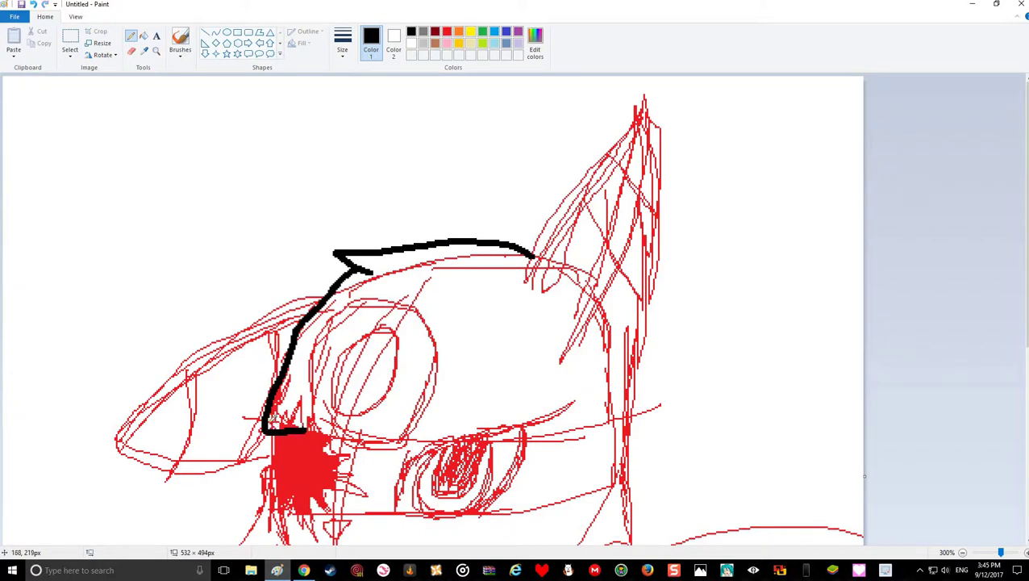
key("ctrl+z")
mouse_move(358, 270)
left_mouse_down()
mouse_move(252, 420)
mouse_move(257, 428)
mouse_move(277, 417)
mouse_move(259, 429)
mouse_move(292, 418)
mouse_move(306, 399)
mouse_move(308, 420)
mouse_move(337, 412)
mouse_move(326, 440)
mouse_move(355, 455)
mouse_move(339, 469)
mouse_move(363, 475)
mouse_move(345, 484)
left_mouse_up()
Outline the red patch's lower fur spikes, a curling strand beside the nose and the face's left edge in black
scroll(355, 433, "down", 5)
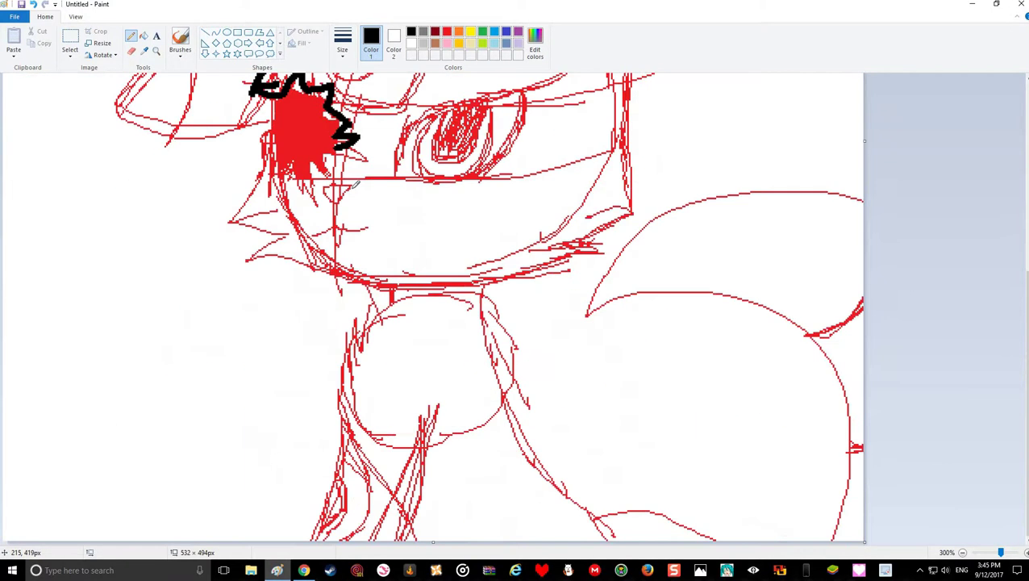
mouse_move(355, 146)
left_mouse_down()
mouse_move(373, 173)
mouse_move(367, 202)
mouse_move(386, 214)
mouse_move(363, 210)
mouse_move(353, 173)
mouse_move(332, 158)
mouse_move(353, 175)
mouse_move(312, 167)
mouse_move(315, 207)
mouse_move(311, 171)
mouse_move(287, 167)
mouse_move(282, 187)
mouse_move(277, 168)
mouse_move(271, 181)
mouse_move(294, 223)
left_mouse_up()
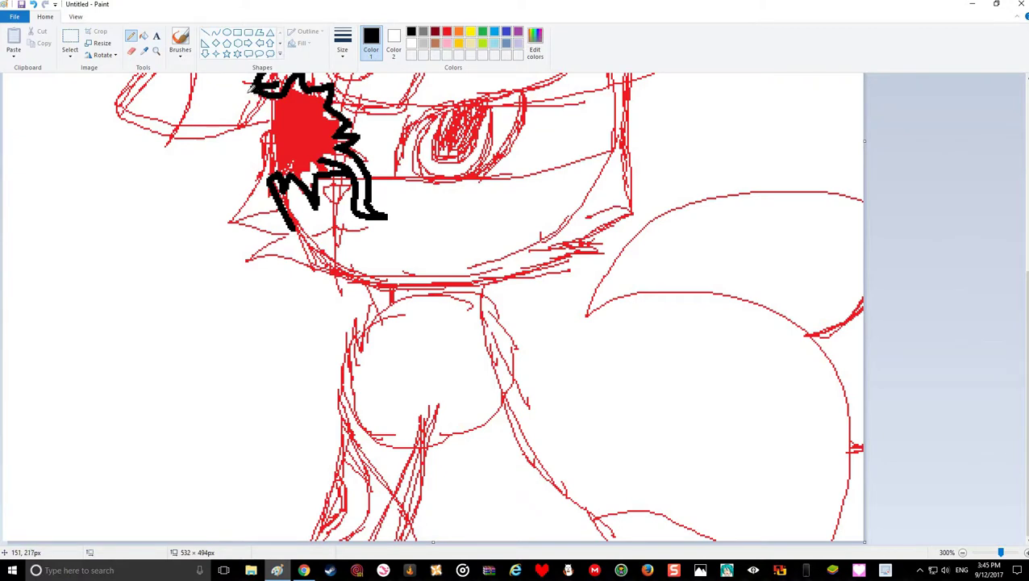
left_click_drag(267, 91, 276, 169)
Outline the jaw in black and continue it into pointed fur tufts on the right cheek
mouse_move(294, 224)
left_mouse_down()
mouse_move(333, 271)
mouse_move(358, 272)
left_mouse_up()
key("ctrl+z")
mouse_move(295, 222)
left_mouse_down()
mouse_move(341, 266)
mouse_move(466, 278)
mouse_move(543, 268)
mouse_move(598, 251)
mouse_move(577, 240)
mouse_move(637, 211)
mouse_move(609, 204)
mouse_move(630, 174)
mouse_move(621, 125)
left_mouse_up()
Outline the right side of the head and the upright ear in black, with two curved bands across the ear
scroll(638, 268, "up", 3)
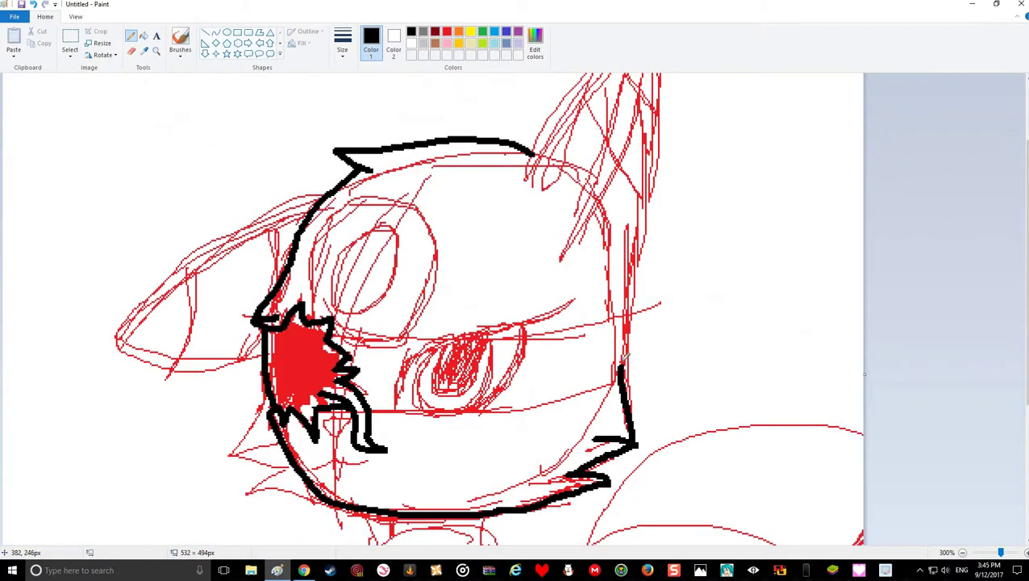
left_click_drag(625, 356, 652, 208)
scroll(657, 304, "up", 1)
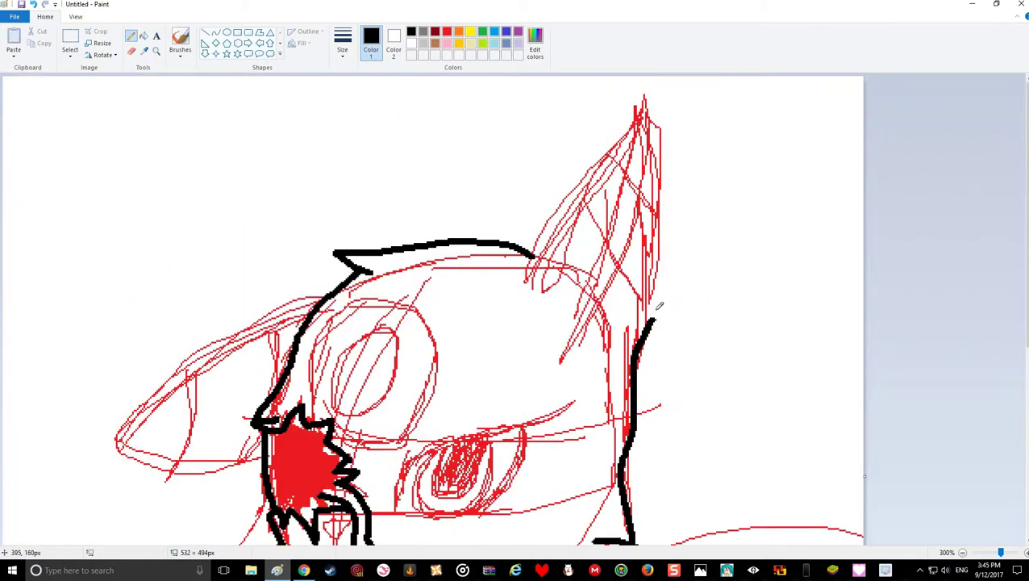
mouse_move(655, 315)
left_mouse_down()
mouse_move(660, 179)
mouse_move(641, 93)
mouse_move(554, 190)
mouse_move(524, 250)
left_mouse_up()
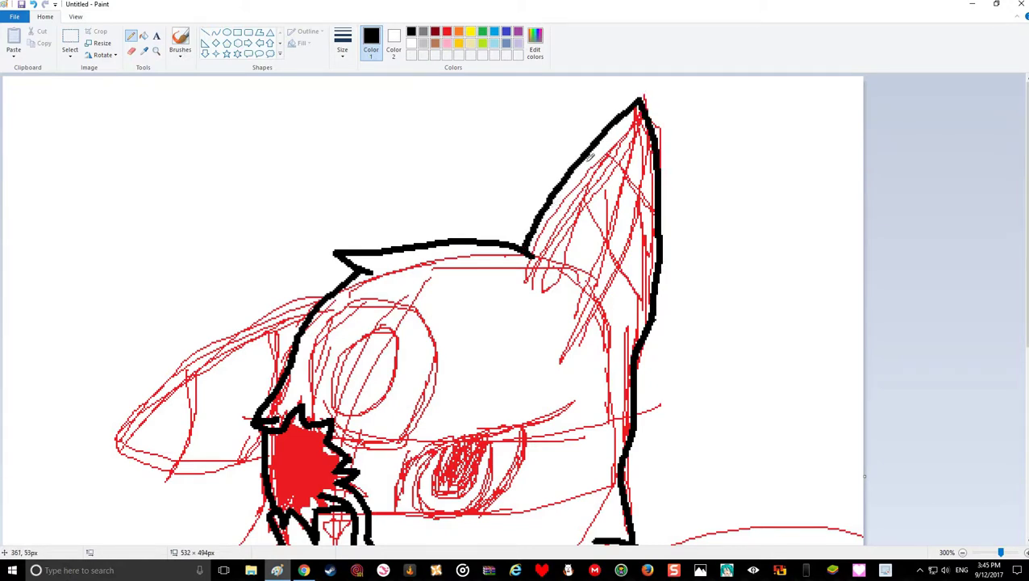
key("ctrl+z")
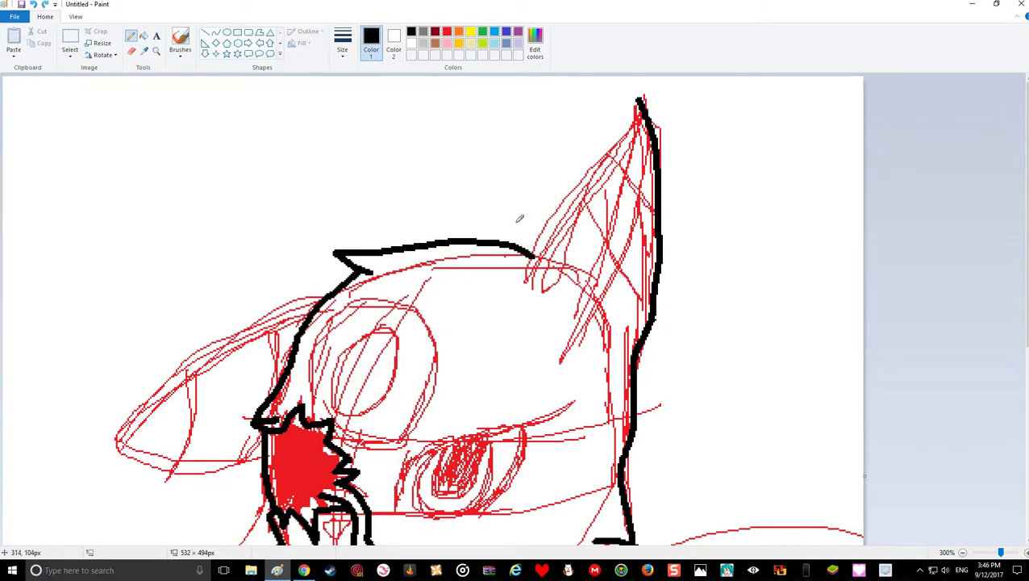
mouse_move(508, 242)
left_mouse_down()
mouse_move(566, 157)
mouse_move(639, 99)
left_mouse_up()
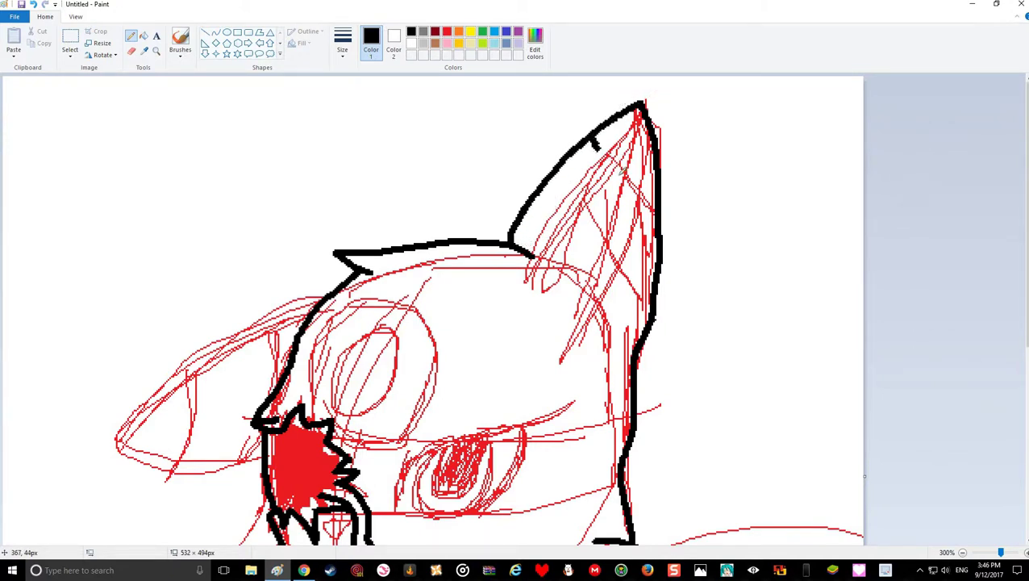
left_click_drag(591, 137, 652, 188)
mouse_move(556, 171)
left_mouse_down()
mouse_move(586, 219)
mouse_move(666, 246)
left_mouse_up()
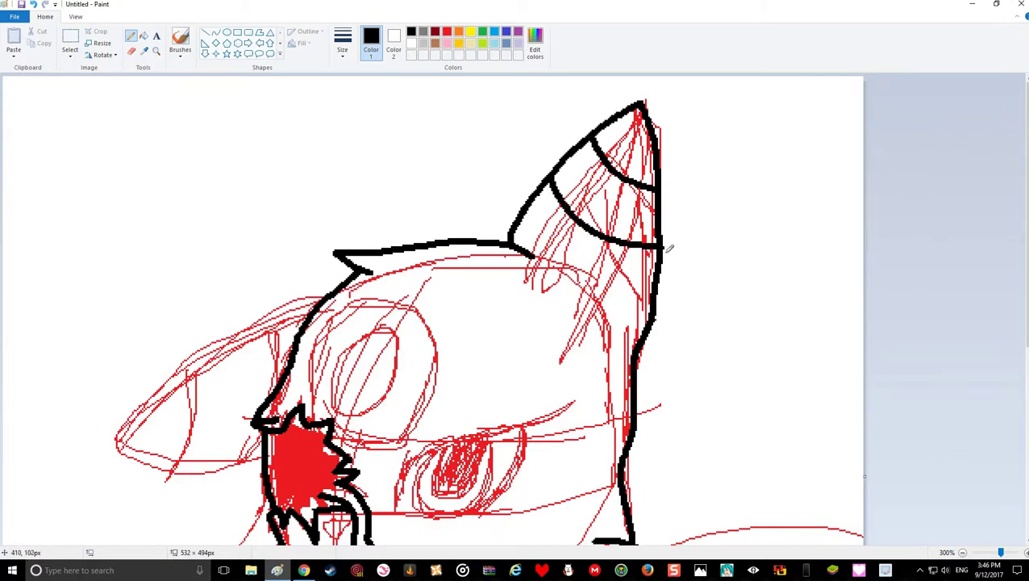
Draw a thick, slanted black upper eyelid over the right eye, extending outward into a tapered lash
scroll(695, 413, "down", 3)
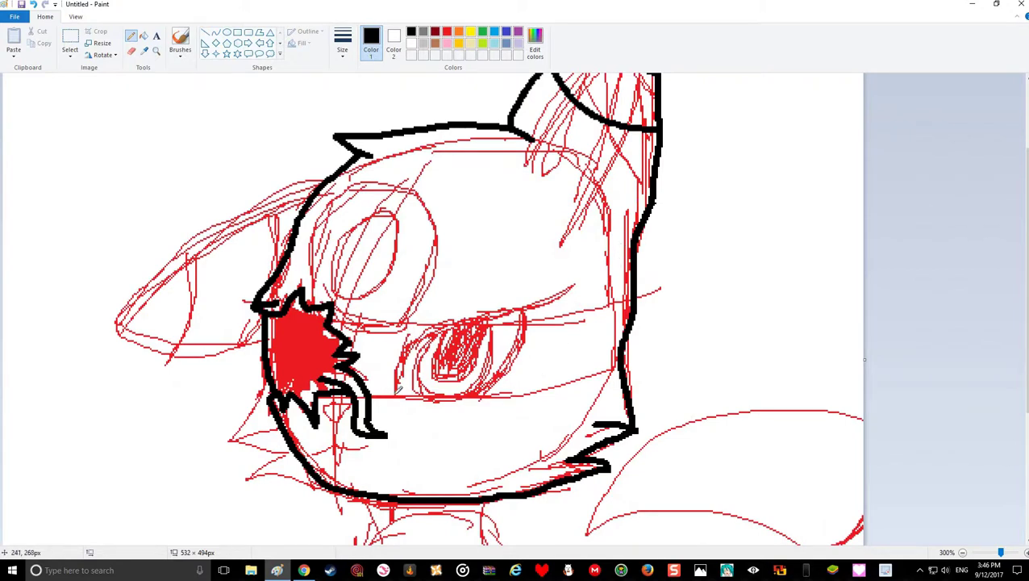
mouse_move(396, 393)
left_mouse_down()
mouse_move(404, 363)
mouse_move(435, 326)
mouse_move(595, 279)
mouse_move(427, 341)
mouse_move(396, 372)
left_mouse_up()
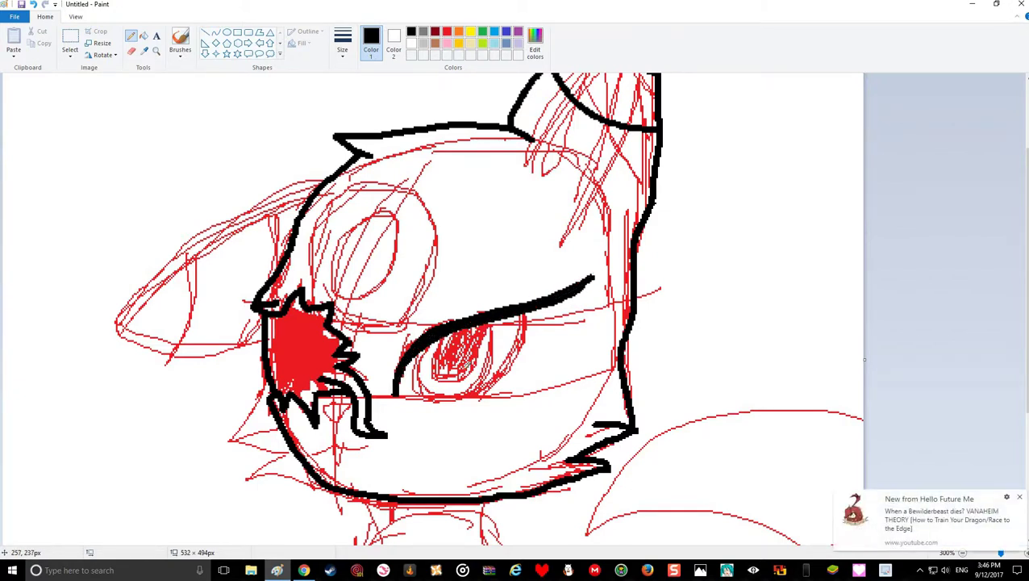
left_click(1021, 499)
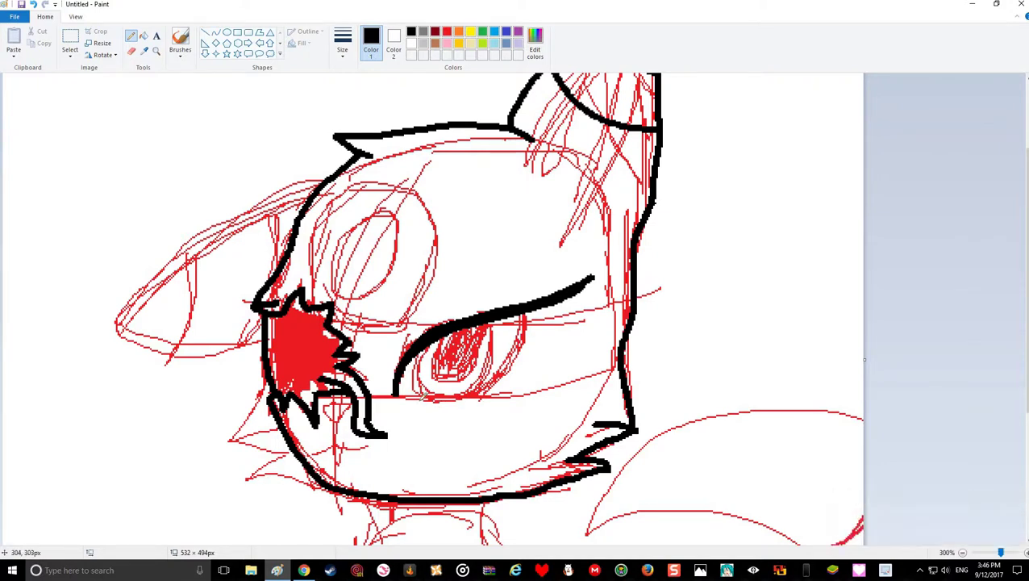
key("ctrl+z")
left_click_drag(395, 386, 395, 403)
key("ctrl+z")
Draw and thicken the right eye's outer edge in black, and outline its round iris
mouse_move(542, 305)
left_mouse_down()
mouse_move(508, 371)
mouse_move(464, 393)
left_mouse_up()
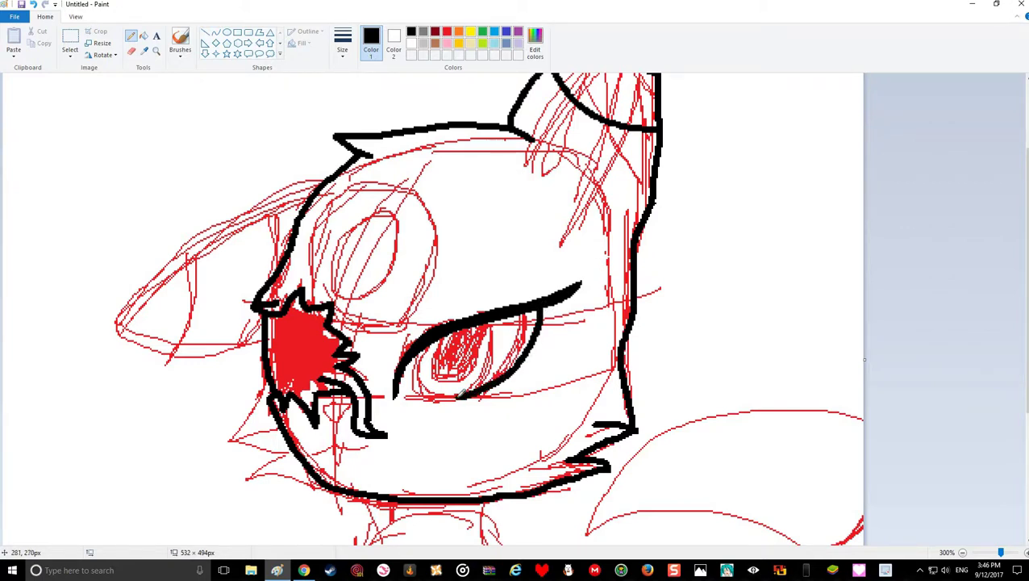
mouse_move(523, 319)
left_mouse_down()
mouse_move(490, 384)
mouse_move(544, 300)
mouse_move(525, 330)
mouse_move(530, 309)
left_mouse_up()
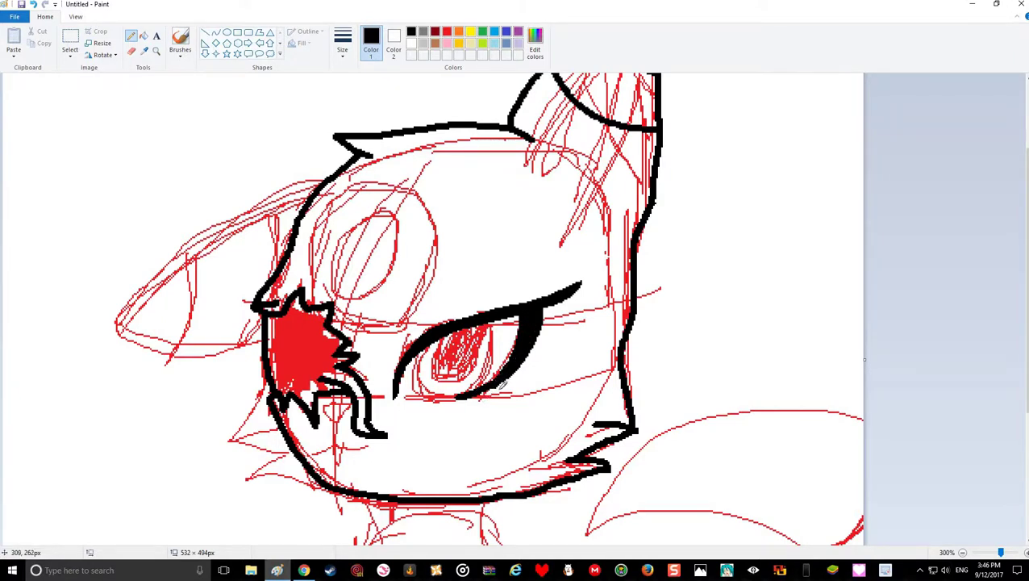
mouse_move(492, 369)
left_mouse_down()
mouse_move(452, 403)
mouse_move(484, 375)
mouse_move(442, 391)
left_mouse_up()
mouse_move(492, 315)
left_mouse_down()
mouse_move(493, 336)
mouse_move(461, 386)
mouse_move(423, 376)
mouse_move(420, 343)
left_mouse_up()
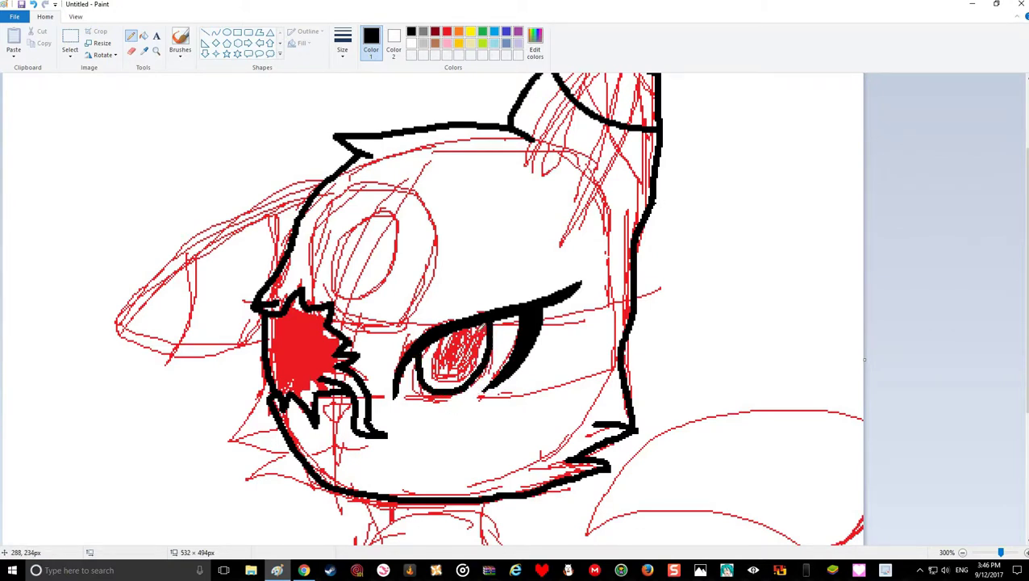
Draw a solid black pupil inside the right eye's iris
mouse_move(476, 321)
left_mouse_down()
mouse_move(446, 373)
mouse_move(427, 336)
mouse_move(471, 326)
mouse_move(433, 344)
mouse_move(435, 360)
mouse_move(467, 343)
mouse_move(460, 330)
mouse_move(445, 362)
mouse_move(461, 335)
mouse_move(442, 360)
mouse_move(441, 339)
left_mouse_up()
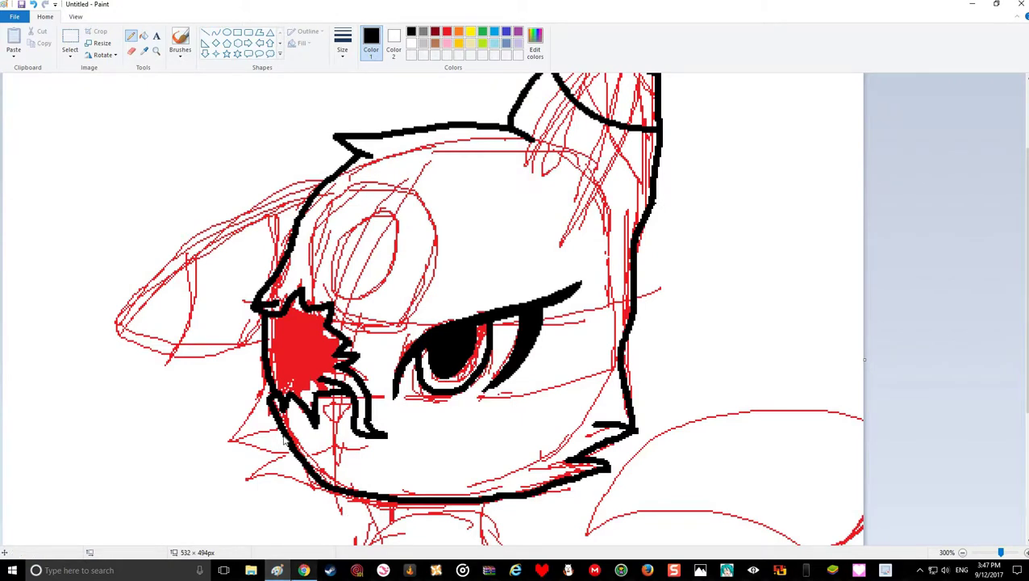
Switch to Chrome, play "Here Comes A Thought (Piano ver.)" from the YouTube mix, and return to Paint
left_click(303, 570)
left_click(172, 8)
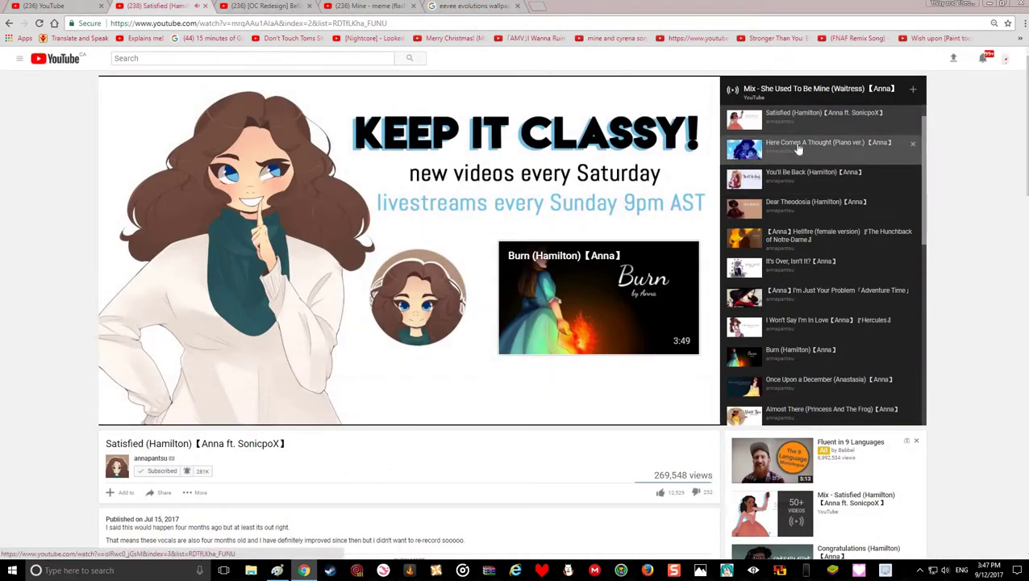
left_click(736, 149)
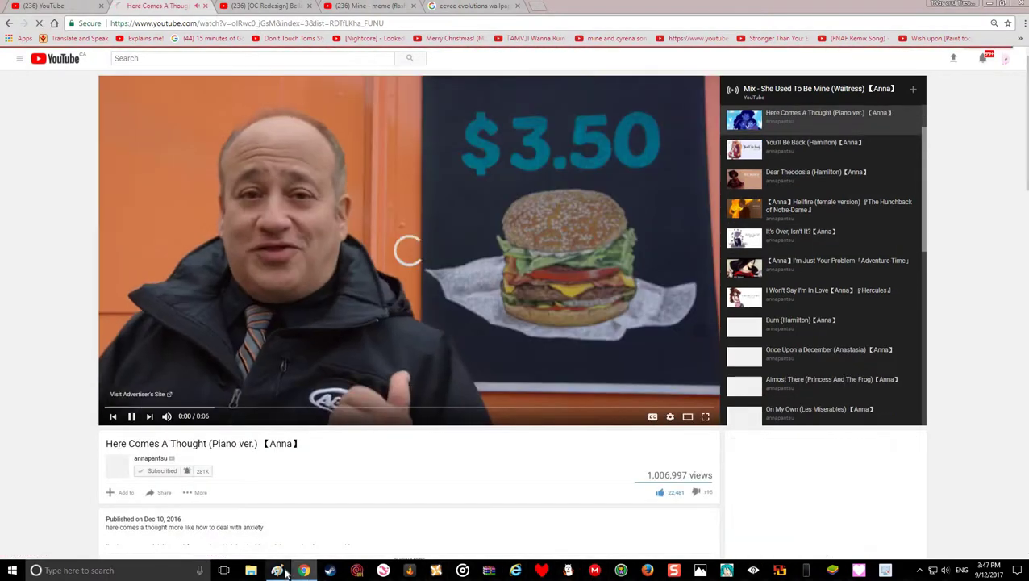
key("alt+Tab")
left_click(303, 571)
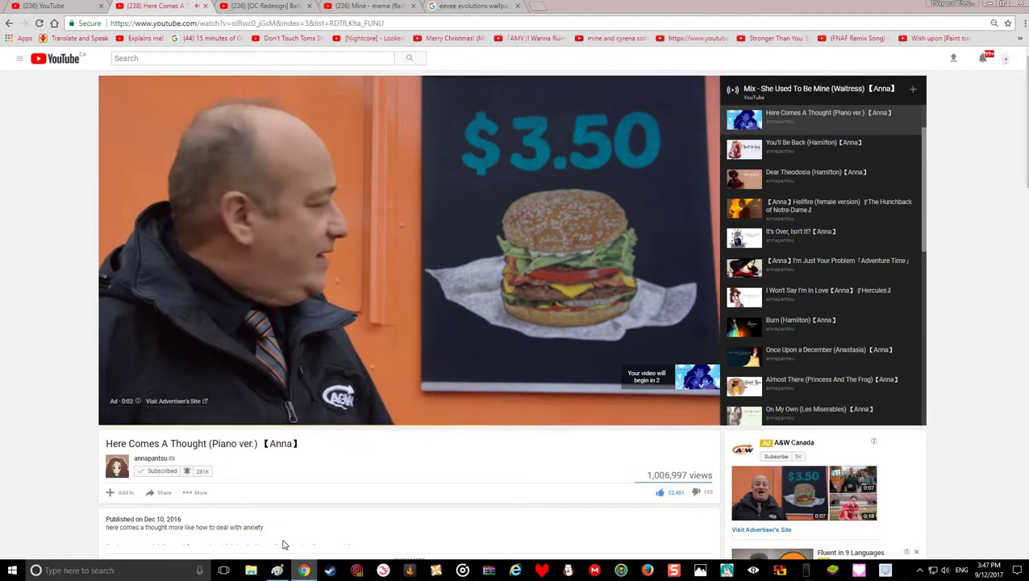
left_click(276, 570)
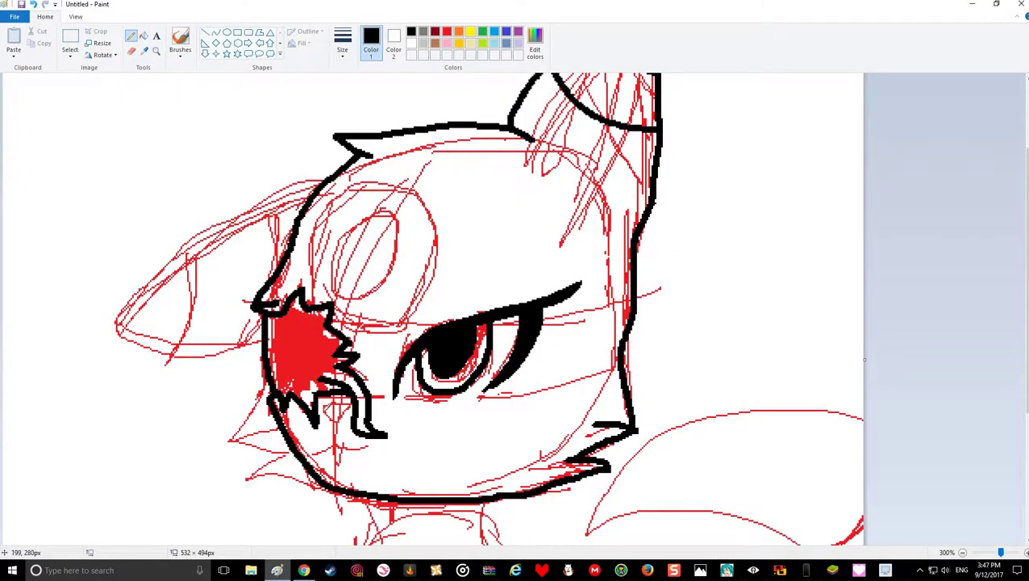
Outline the small nose in black and draw a short, wavy mouth beneath it
mouse_move(324, 403)
left_mouse_down()
mouse_move(358, 393)
mouse_move(332, 420)
mouse_move(321, 410)
left_mouse_up()
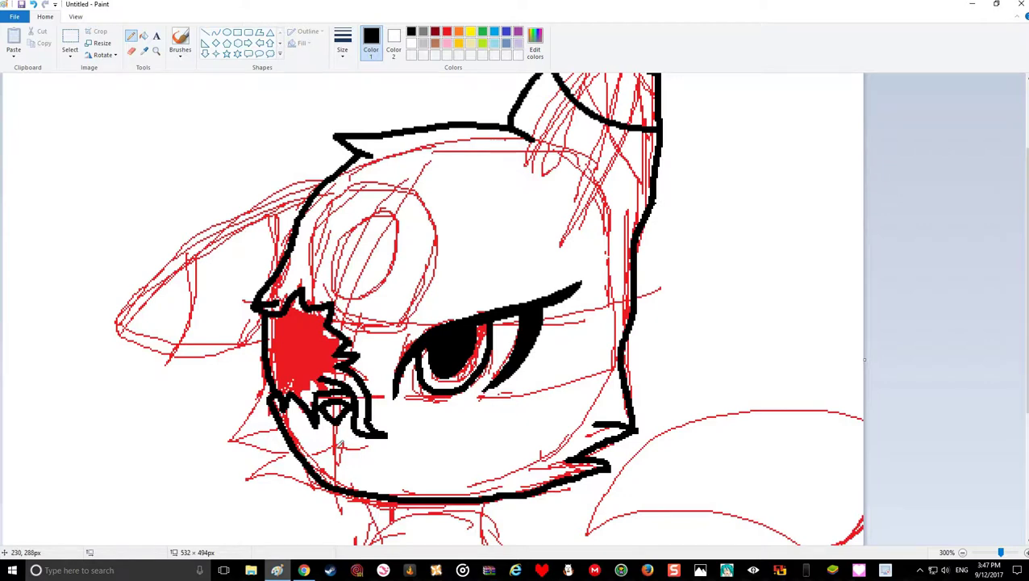
left_click_drag(331, 449, 363, 442)
mouse_move(335, 445)
left_mouse_down()
mouse_move(311, 450)
mouse_move(331, 455)
left_mouse_up()
key("ctrl+z")
Trace the right side of the neck and chest in black down to the canvas bottom, adding small fur tufts
scroll(400, 486, "down", 3)
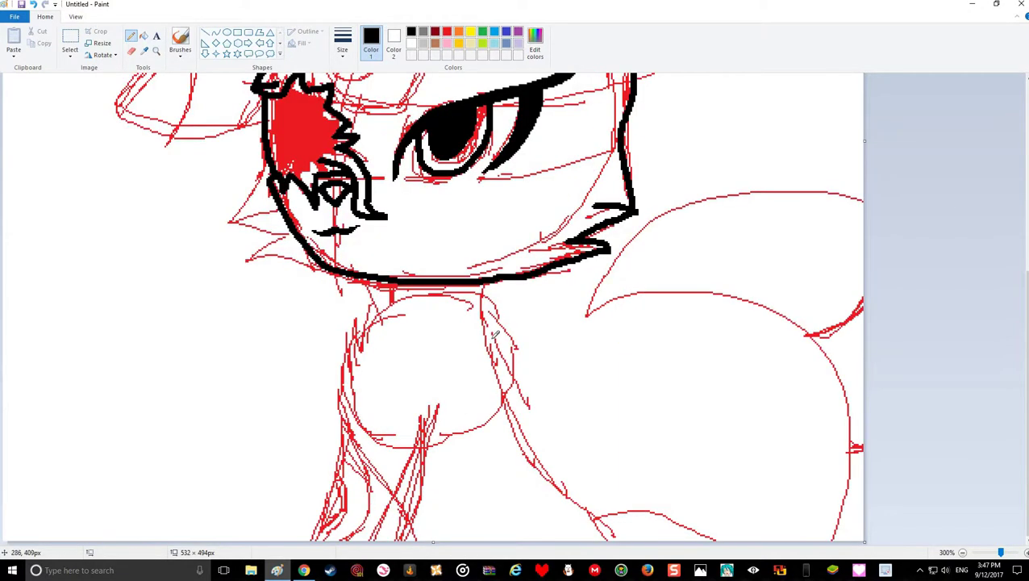
mouse_move(496, 280)
left_mouse_down()
mouse_move(489, 326)
mouse_move(535, 444)
mouse_move(618, 542)
mouse_move(614, 510)
mouse_move(809, 564)
mouse_move(861, 496)
mouse_move(868, 459)
mouse_move(807, 322)
mouse_move(667, 295)
mouse_move(593, 403)
left_mouse_up()
key("ctrl+z")
key("ctrl+z")
key("ctrl+z")
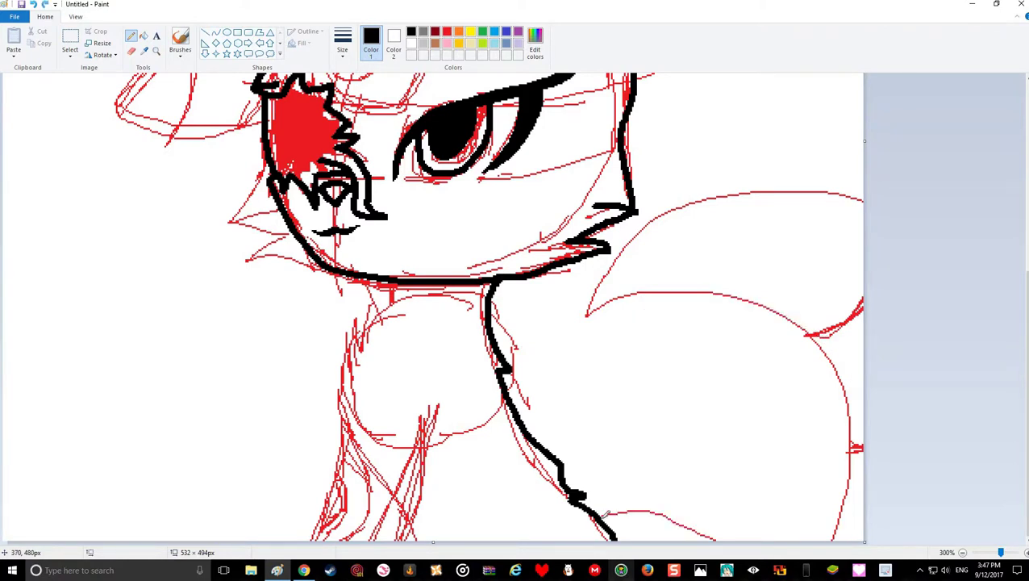
Outline the hind leg, rounded back and curved tail in black, ending with a short band line on the haunch's right edge
mouse_move(605, 514)
left_mouse_down()
mouse_move(645, 493)
mouse_move(762, 562)
left_mouse_up()
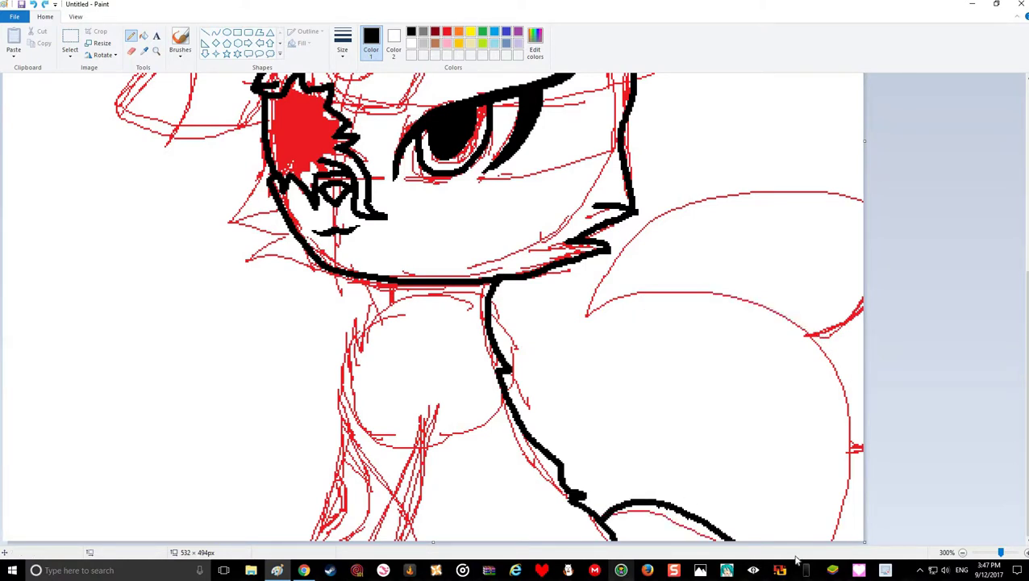
mouse_move(827, 538)
left_mouse_down()
mouse_move(840, 442)
mouse_move(799, 352)
mouse_move(695, 321)
mouse_move(582, 389)
mouse_move(637, 264)
mouse_move(994, 269)
left_mouse_up()
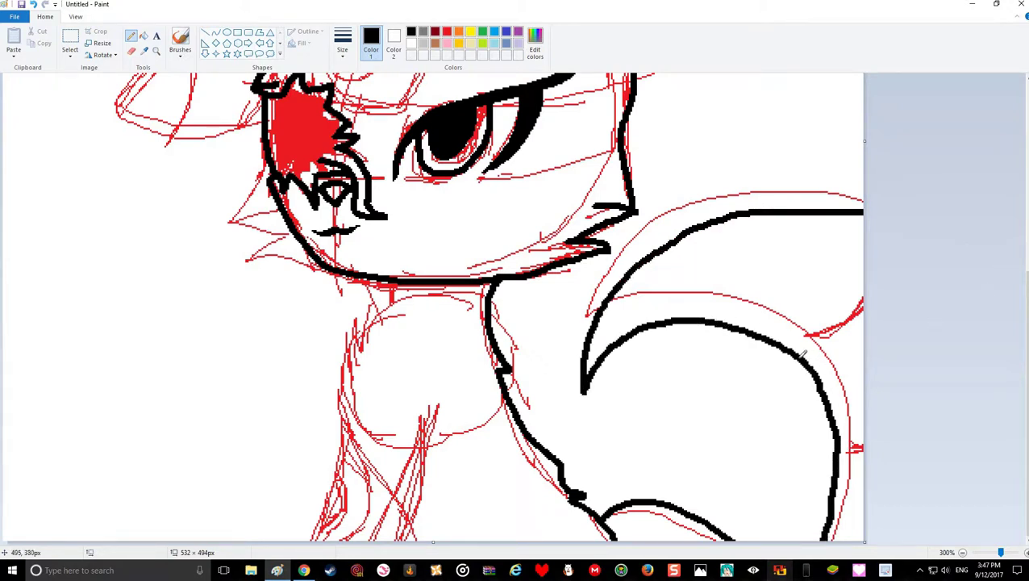
left_click_drag(802, 357, 858, 328)
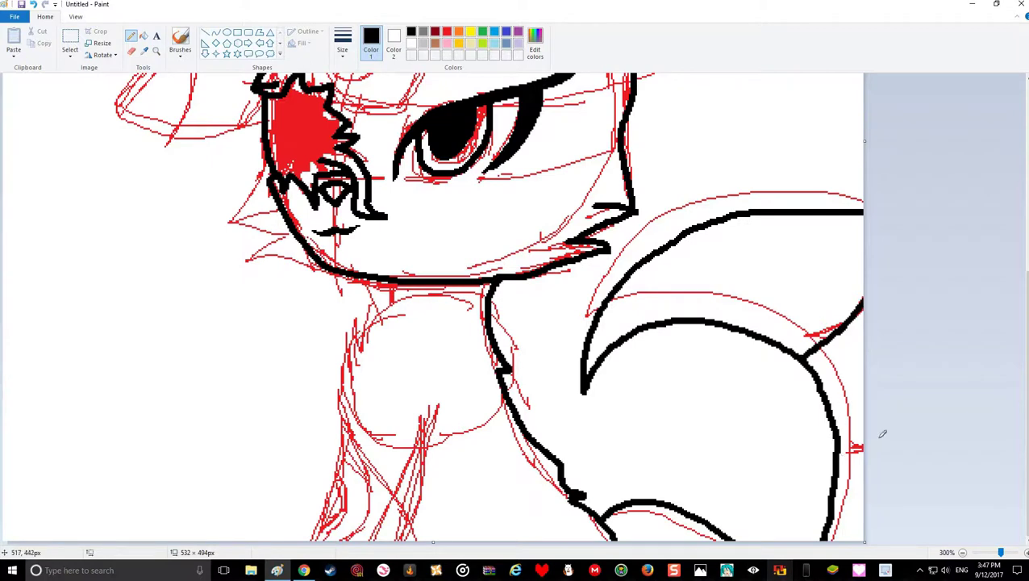
left_click_drag(835, 457, 879, 440)
Draw two pointed black fur tufts on the left cheek
mouse_move(321, 262)
left_mouse_down()
mouse_move(257, 256)
mouse_move(287, 233)
mouse_move(231, 219)
mouse_move(275, 201)
mouse_move(265, 171)
mouse_move(278, 151)
left_mouse_up()
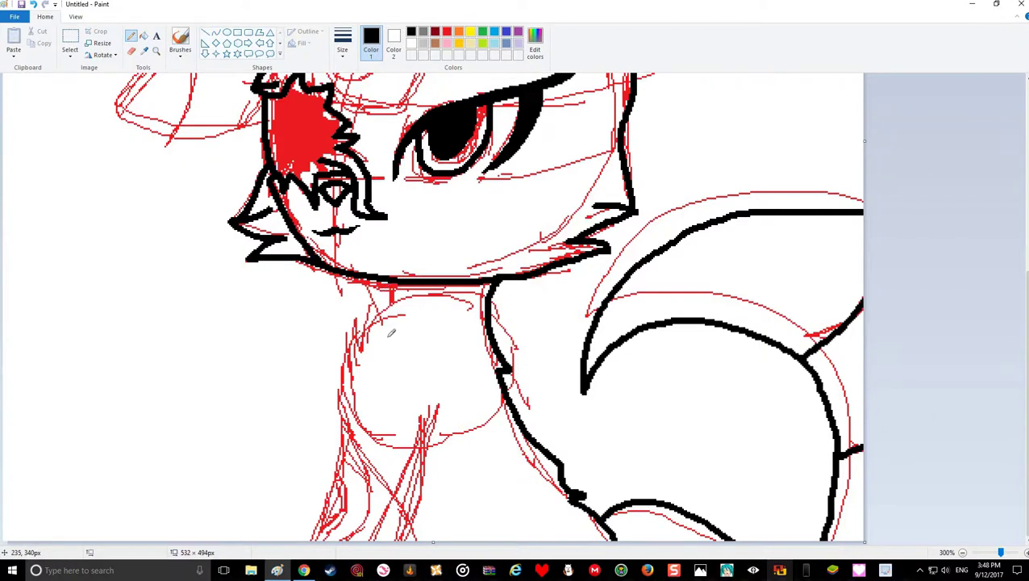
Draw the forehead marking's slanted inner oval with two black lines bent by the Curve tool
scroll(391, 332, "up", 3)
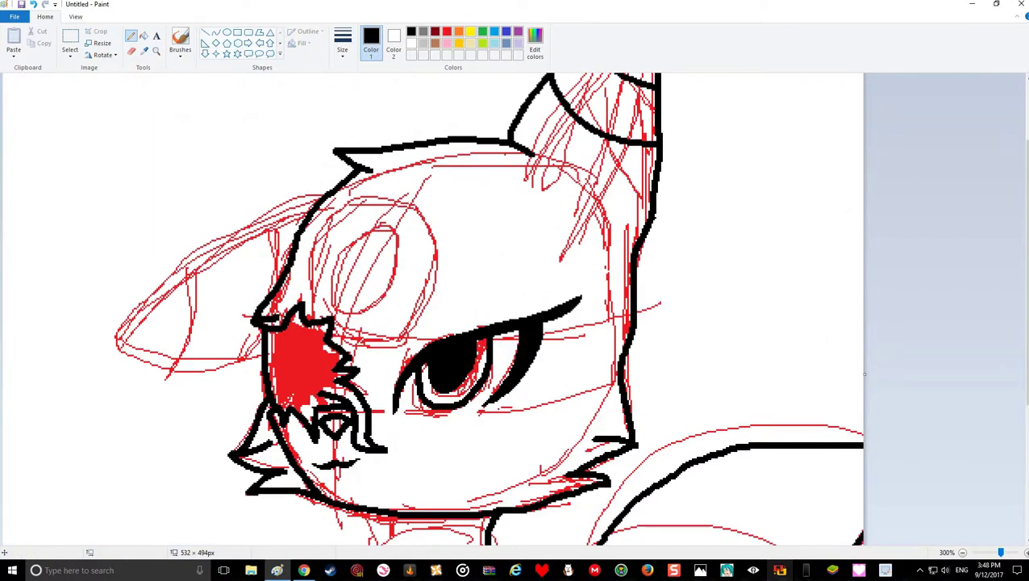
left_click(217, 33)
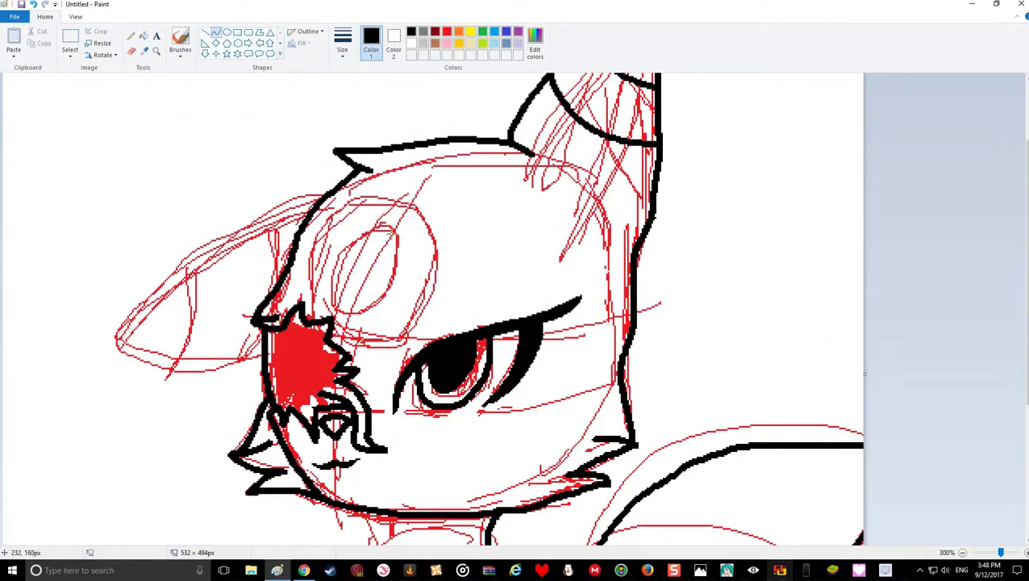
mouse_move(381, 226)
left_mouse_down()
mouse_move(374, 294)
mouse_move(347, 316)
mouse_move(402, 254)
left_mouse_up()
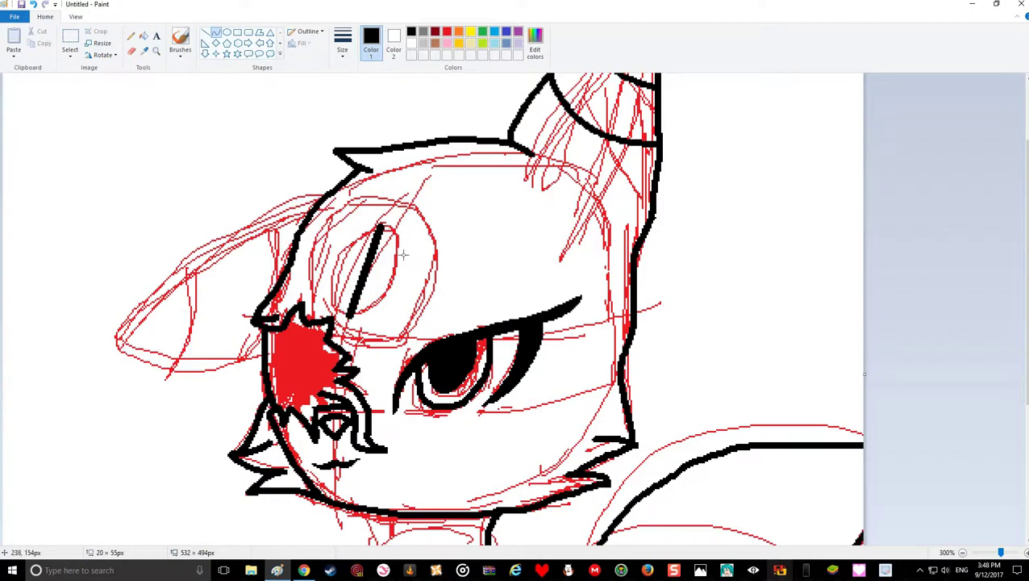
left_click(375, 308)
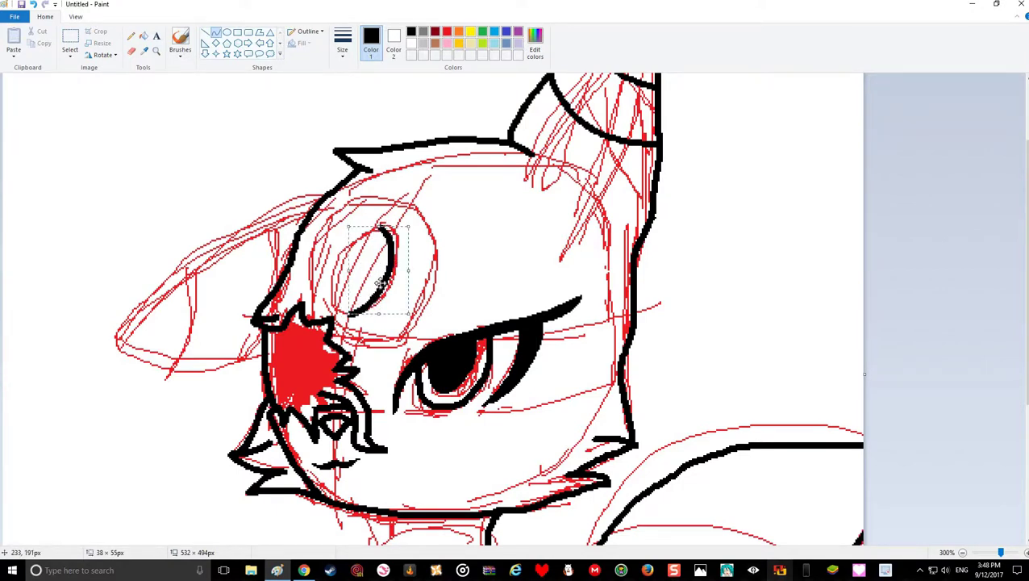
left_click(381, 228)
mouse_move(381, 227)
left_mouse_down()
mouse_move(358, 259)
mouse_move(348, 314)
left_mouse_up()
left_click_drag(364, 266, 381, 280)
mouse_move(377, 223)
left_mouse_down()
mouse_move(303, 251)
mouse_move(304, 266)
left_mouse_up()
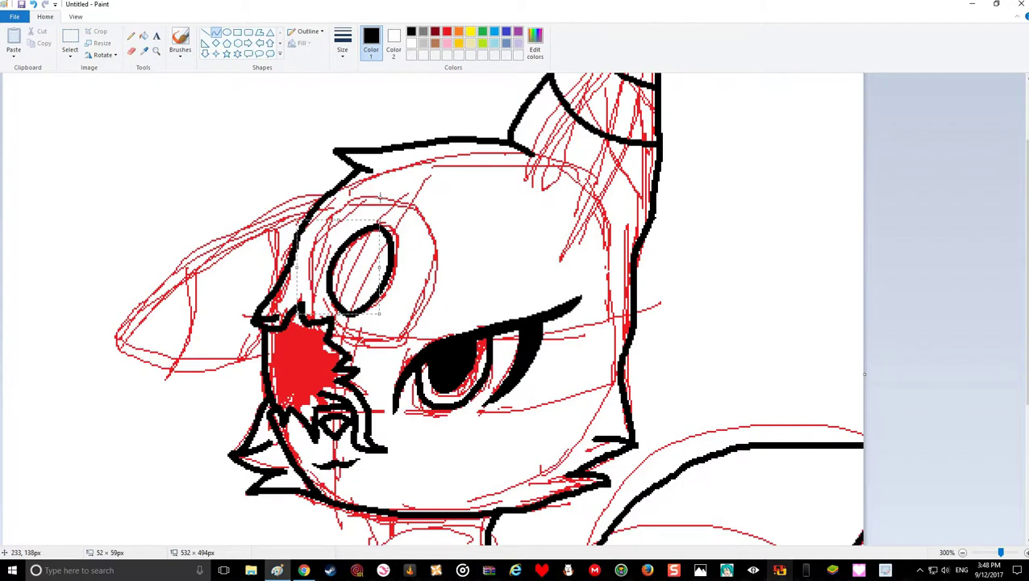
left_click_drag(379, 195, 355, 330)
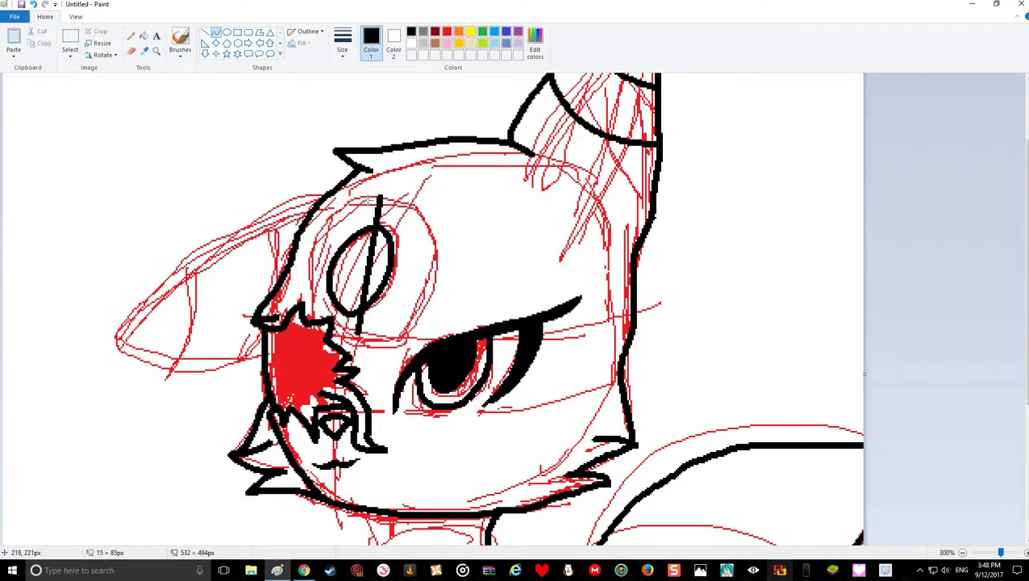
left_click_drag(427, 234, 427, 301)
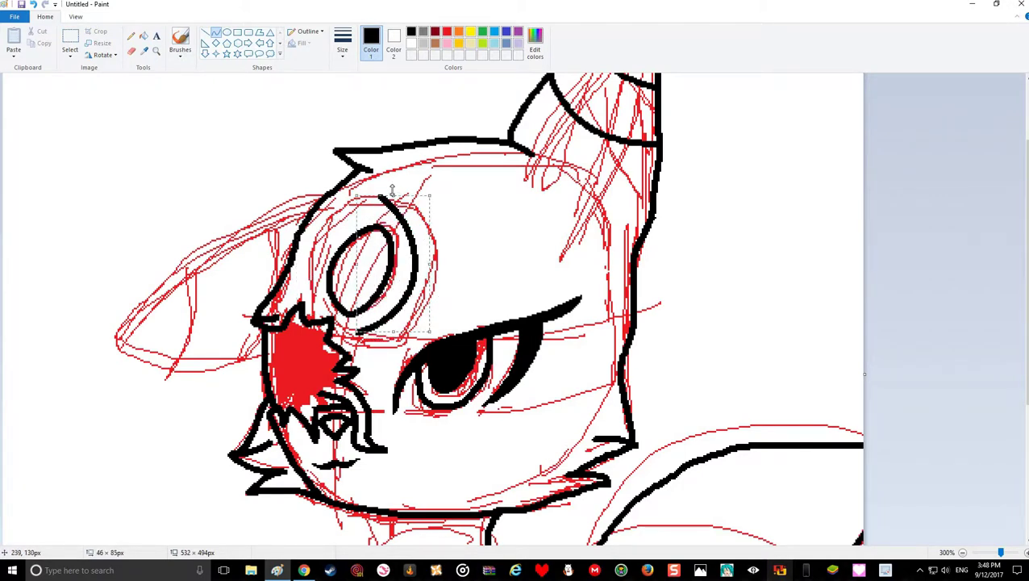
left_click_drag(392, 189, 345, 314)
key("ctrl+z")
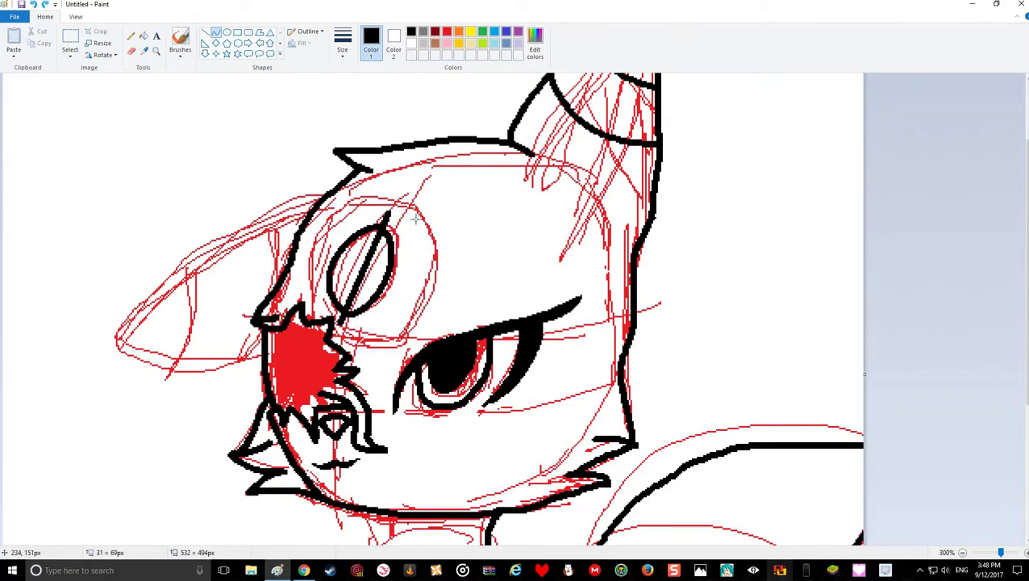
Draw the forehead marking's outer oval around the inner one with two curves, about 70 px tall
left_click_drag(416, 218, 412, 346)
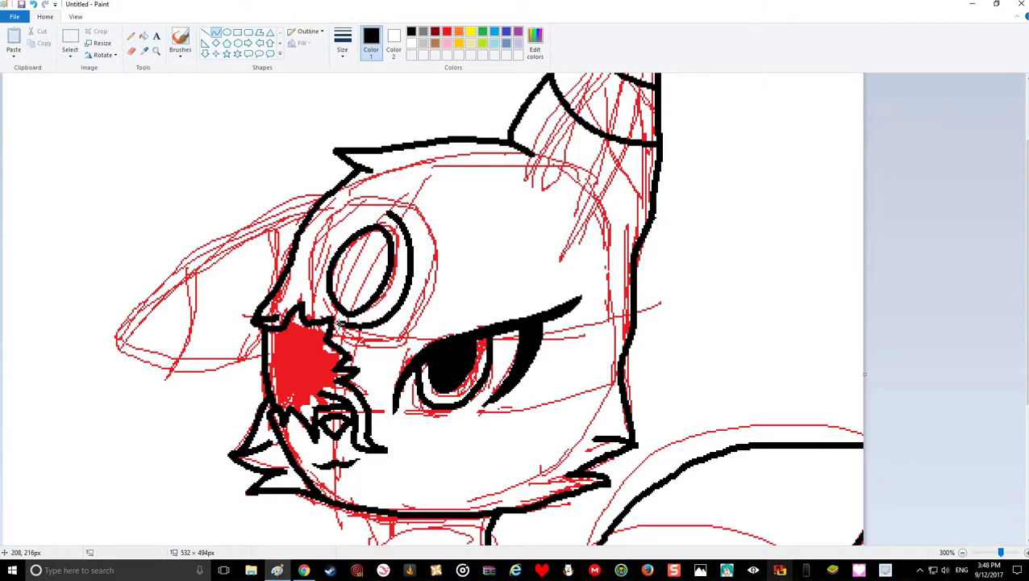
left_click_drag(338, 324, 387, 212)
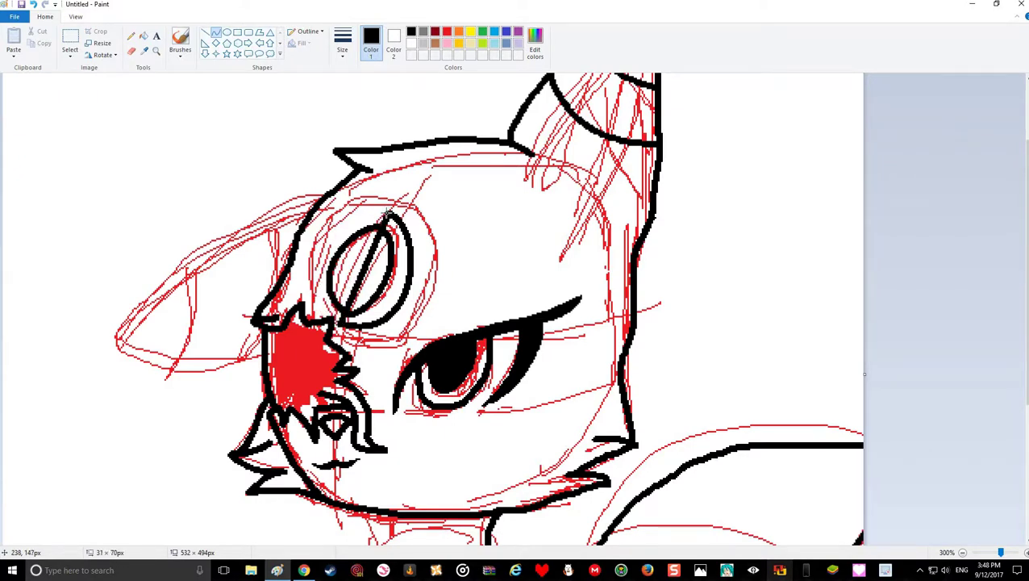
left_click_drag(300, 309, 305, 212)
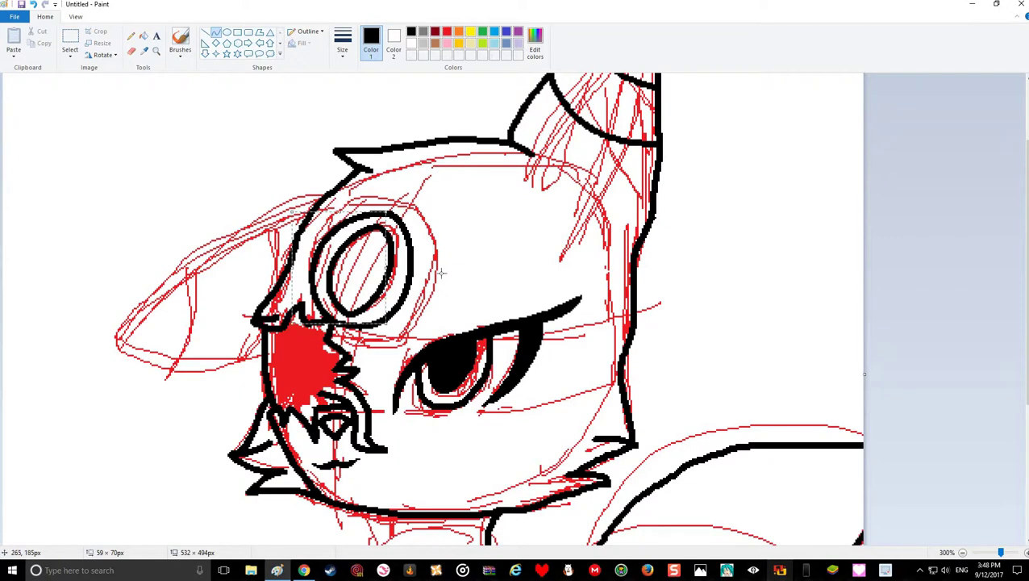
Trace the left neck with fur tufts, the shoulder and the left foreleg's outer edge in black with the Pencil
scroll(213, 86, "down", 3)
left_click(130, 38)
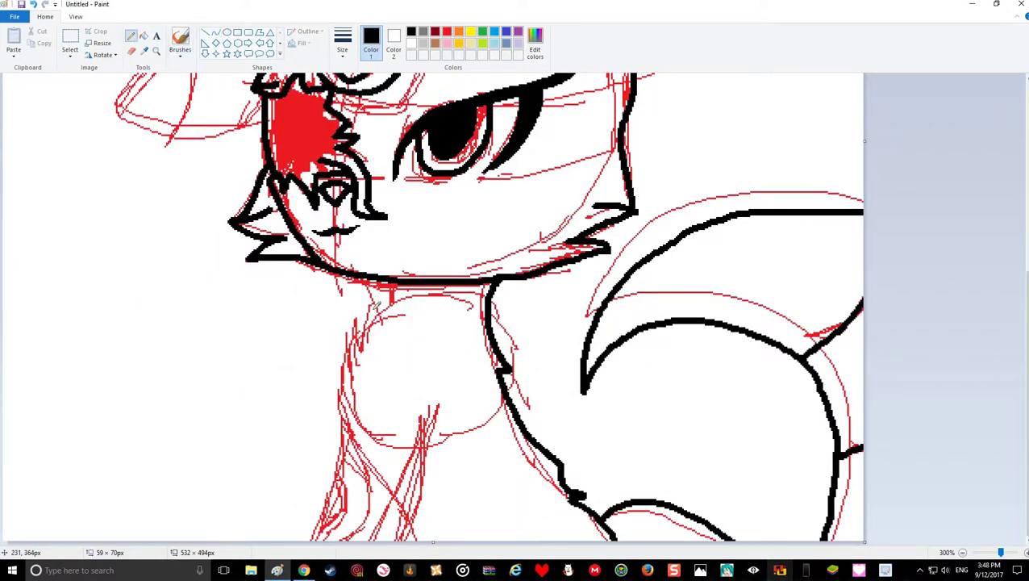
mouse_move(363, 273)
left_mouse_down()
mouse_move(374, 322)
mouse_move(355, 353)
mouse_move(353, 316)
mouse_move(343, 376)
mouse_move(332, 367)
mouse_move(335, 418)
mouse_move(353, 440)
left_mouse_up()
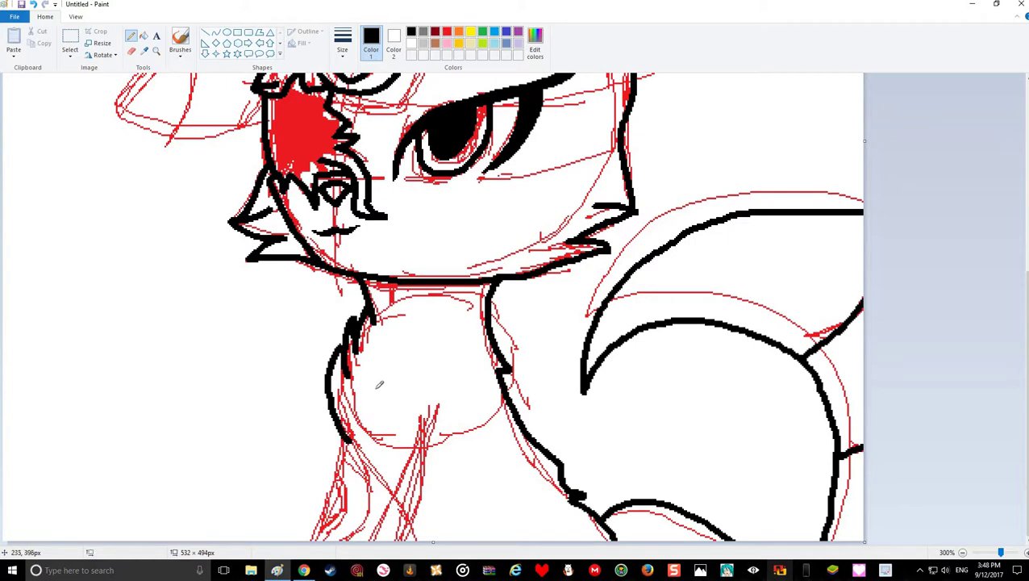
mouse_move(385, 382)
left_mouse_down()
mouse_move(345, 413)
mouse_move(293, 542)
left_mouse_up()
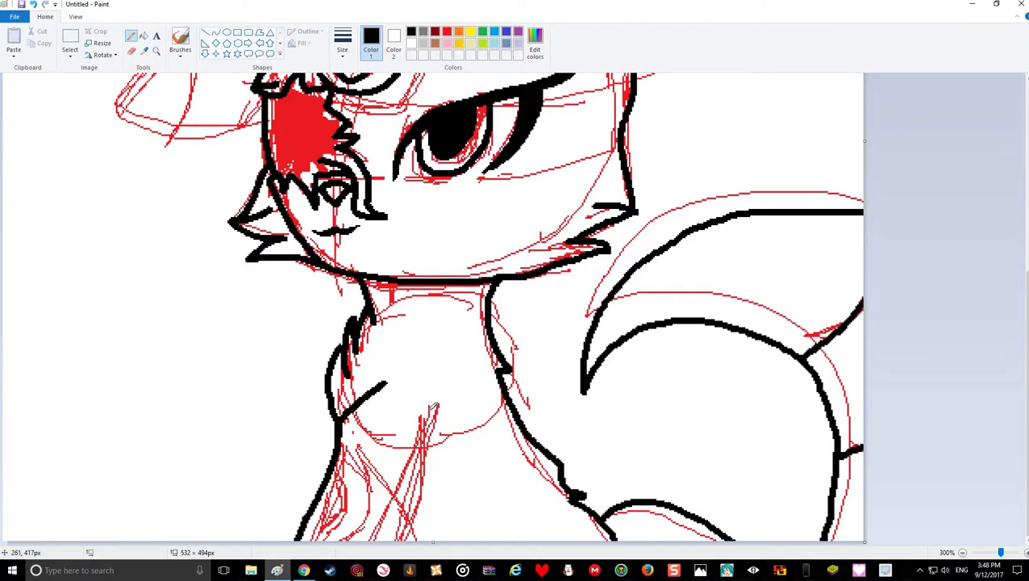
mouse_move(438, 408)
left_mouse_down()
mouse_move(401, 447)
mouse_move(381, 568)
left_mouse_up()
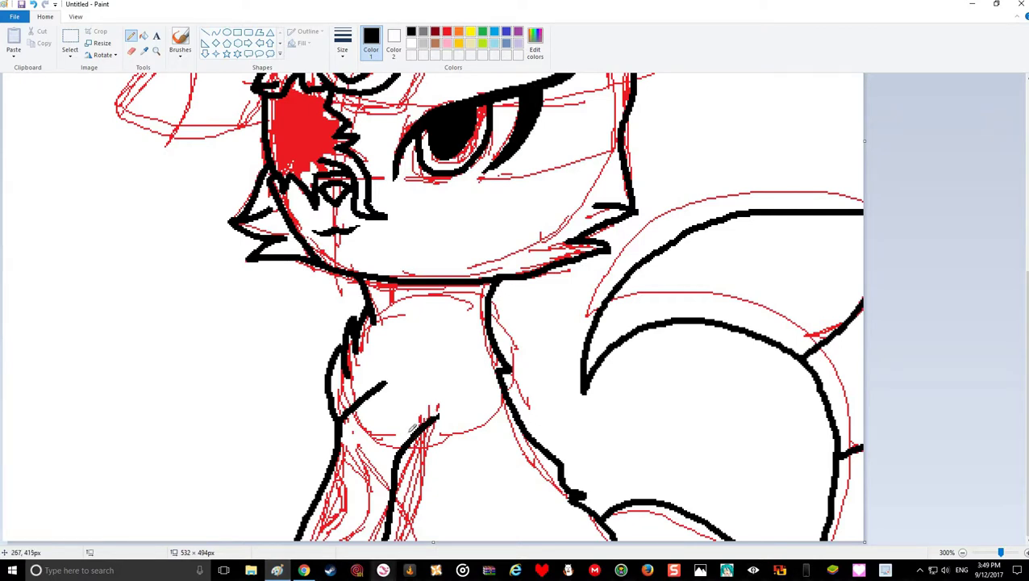
mouse_move(412, 427)
left_mouse_down()
mouse_move(440, 423)
mouse_move(428, 410)
mouse_move(435, 421)
left_mouse_up()
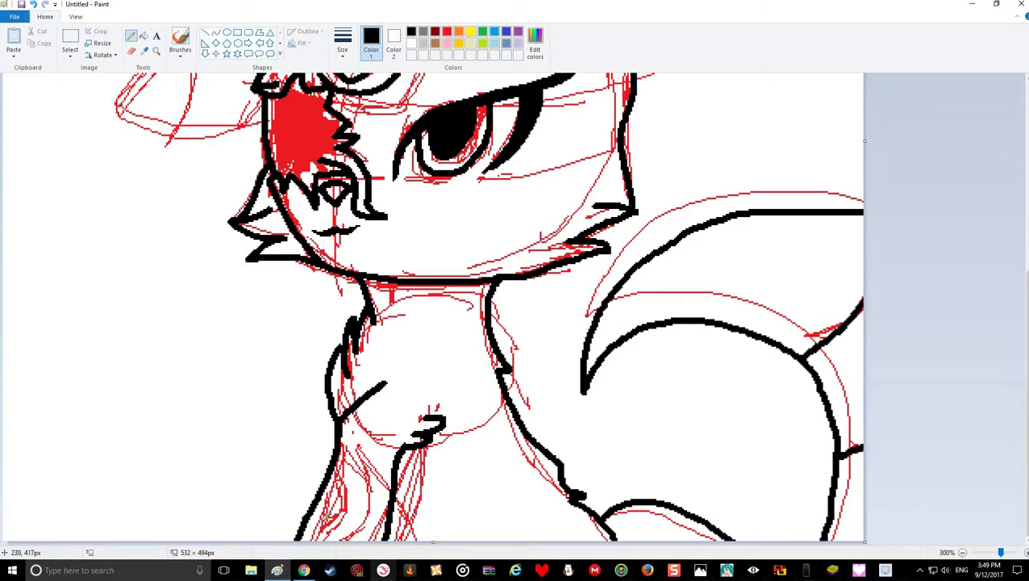
key("ctrl+z")
key("ctrl+z")
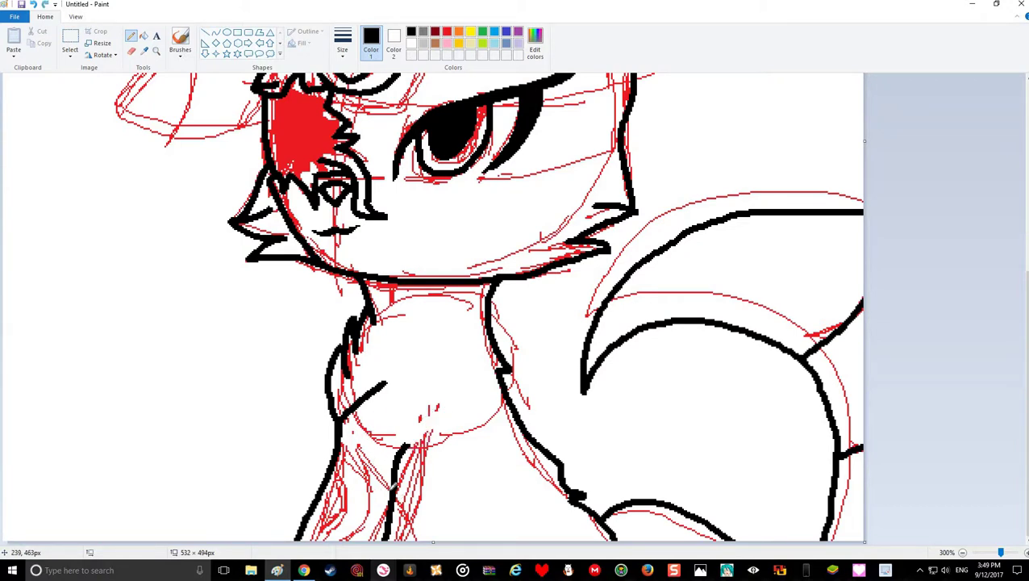
key("ctrl+z")
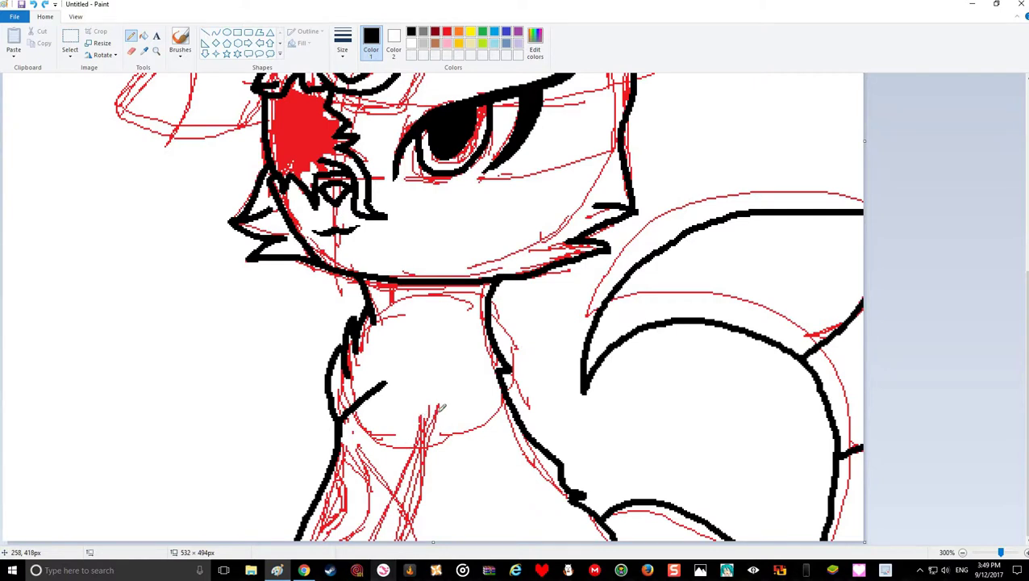
Draw a small black fur tuft on the lower chest and a slanted line from it for the foreleg's inner edge
mouse_move(441, 408)
left_mouse_down()
mouse_move(427, 421)
mouse_move(439, 431)
mouse_move(411, 442)
mouse_move(384, 488)
mouse_move(372, 536)
left_mouse_up()
key("ctrl+z")
key("ctrl+z")
key("ctrl+z")
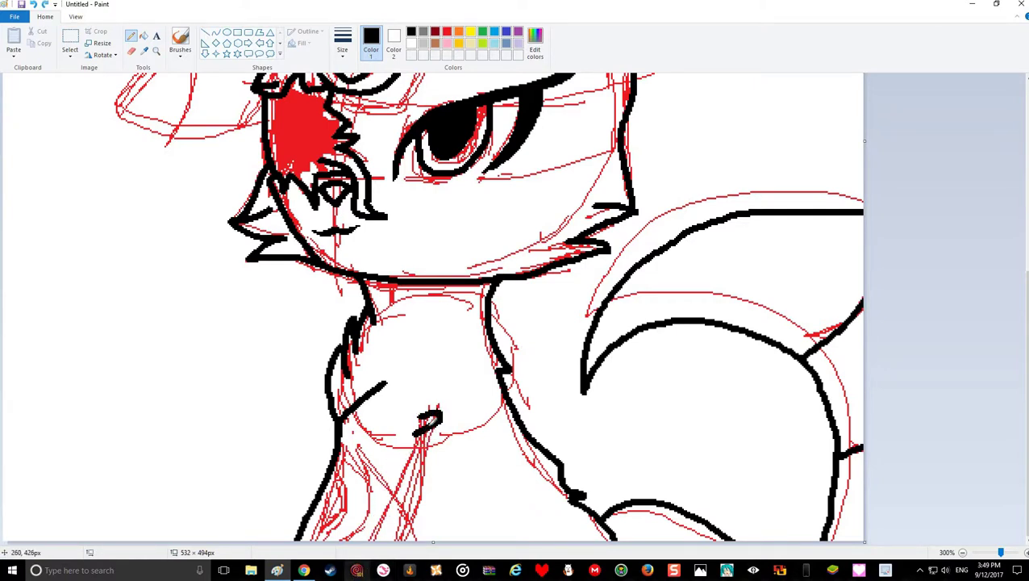
left_click_drag(431, 418, 365, 554)
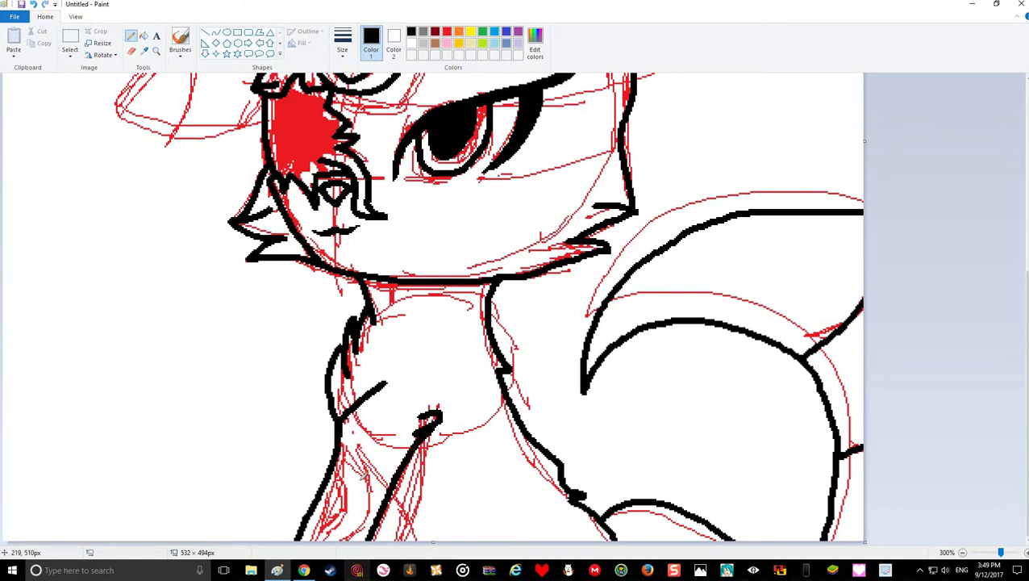
Draw two nested black arcs on the left foreleg to outline its ring marking
mouse_move(342, 435)
left_mouse_down()
mouse_move(369, 475)
mouse_move(357, 516)
mouse_move(292, 534)
left_mouse_up()
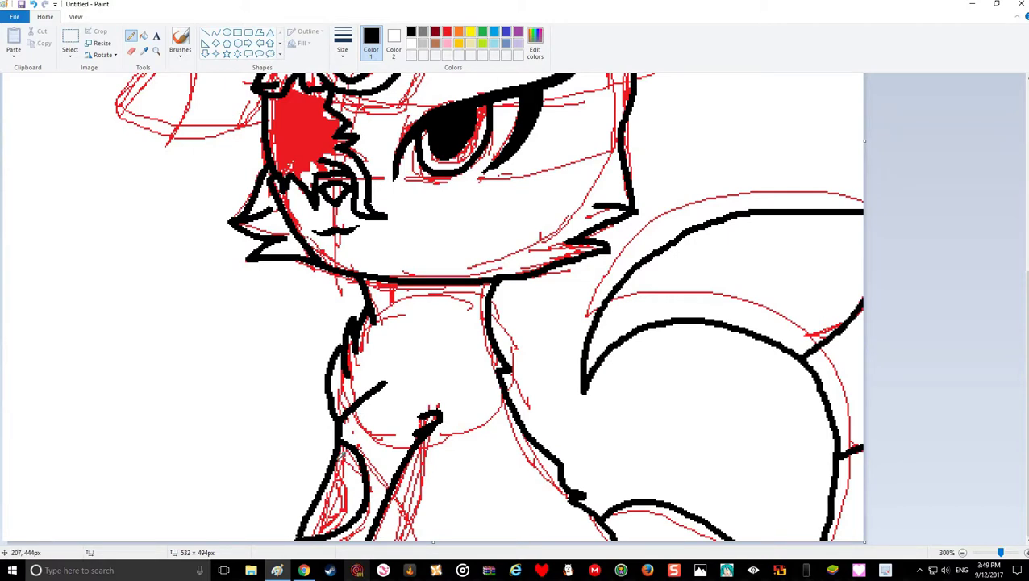
mouse_move(351, 451)
left_mouse_down()
mouse_move(334, 504)
mouse_move(298, 522)
left_mouse_up()
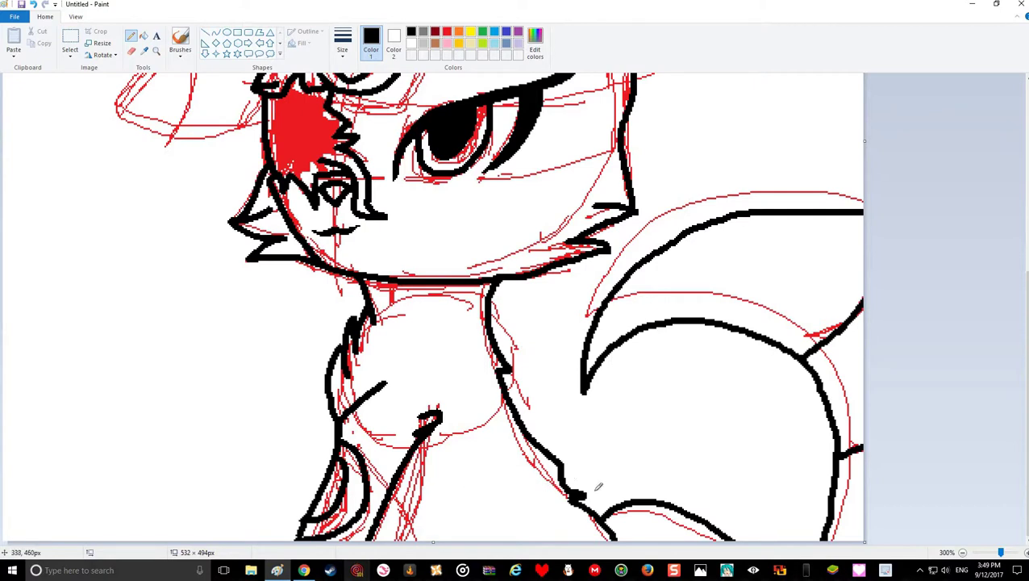
scroll(489, 480, "up", 3)
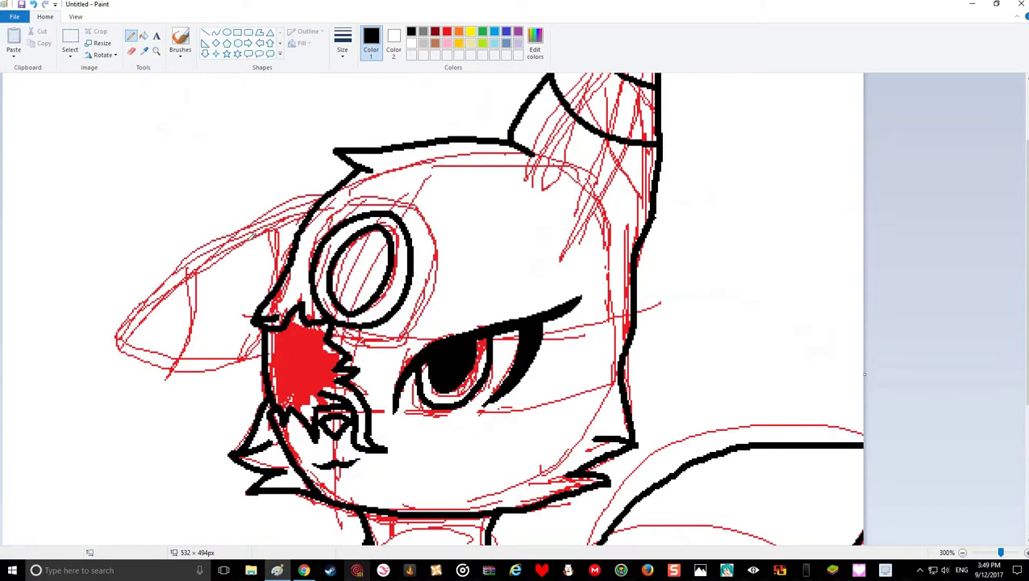
Trace the folded left ear's outline in black and add its two band lines plus a short line at its base
mouse_move(326, 192)
left_mouse_down()
mouse_move(208, 244)
mouse_move(120, 345)
mouse_move(186, 360)
mouse_move(276, 361)
left_mouse_up()
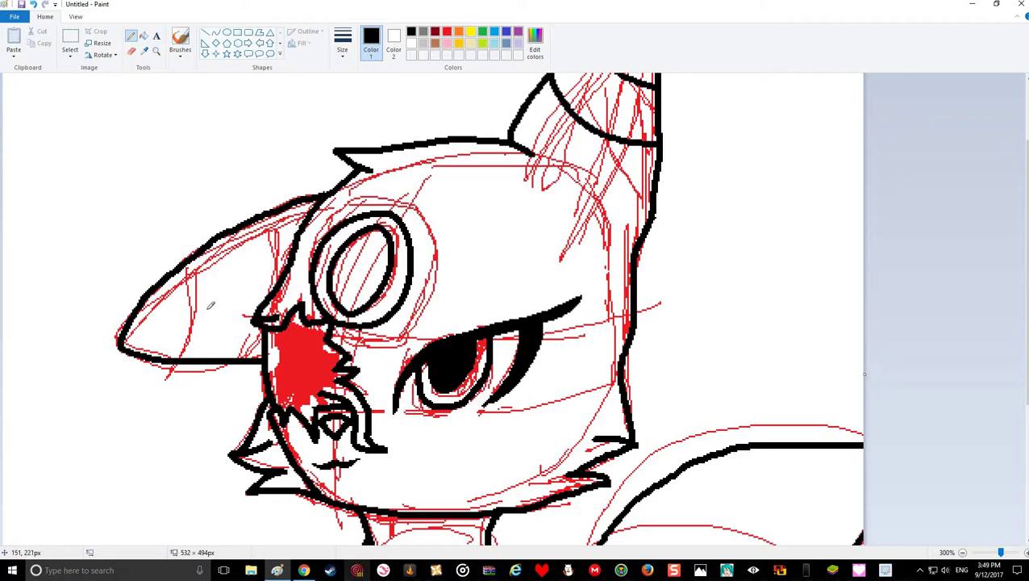
left_click_drag(194, 260, 192, 356)
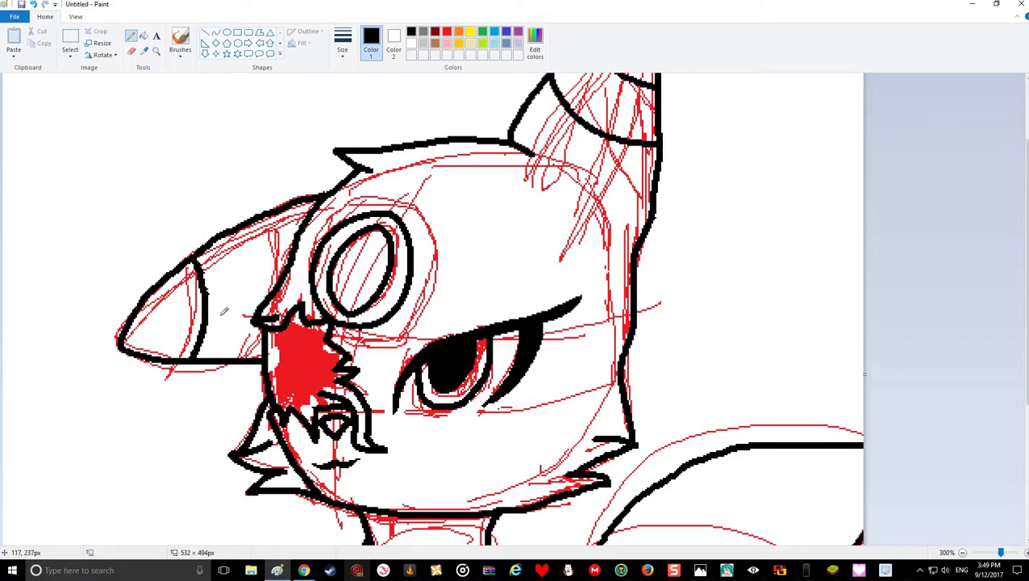
left_click_drag(272, 213, 277, 284)
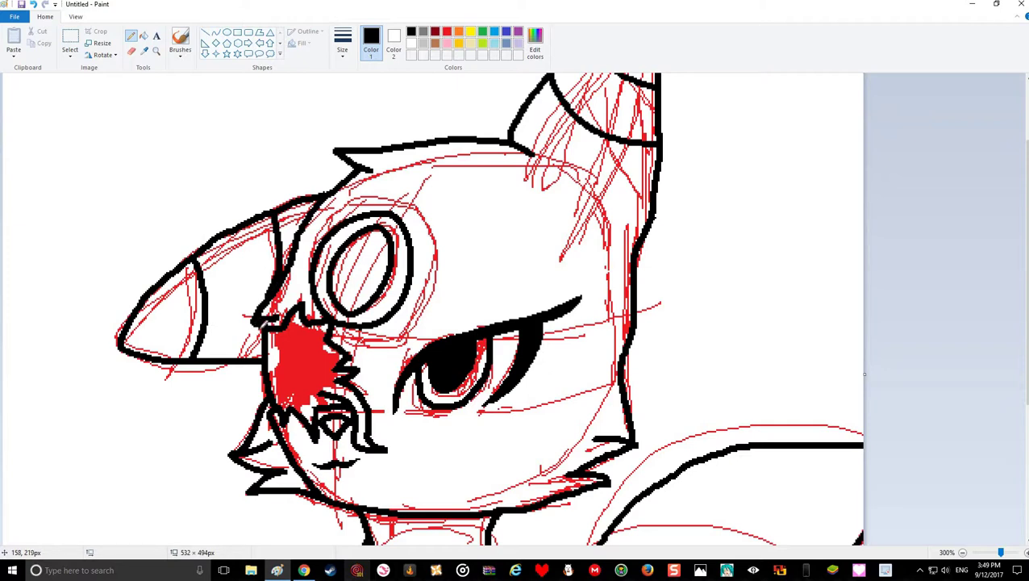
left_click_drag(258, 326, 248, 350)
Erase all the red sketch lines and the red patch with an enlarged eraser that replaces only red, keeping the black line art
scroll(339, 371, "up", 1)
scroll(345, 376, "down", 5)
scroll(269, 367, "up", 2)
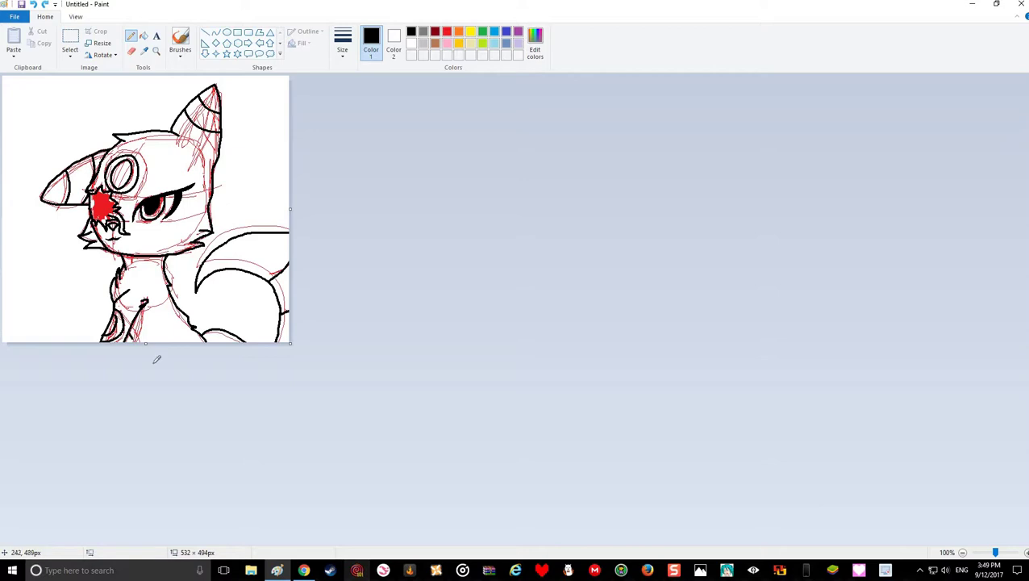
left_click(132, 51)
left_click(447, 31)
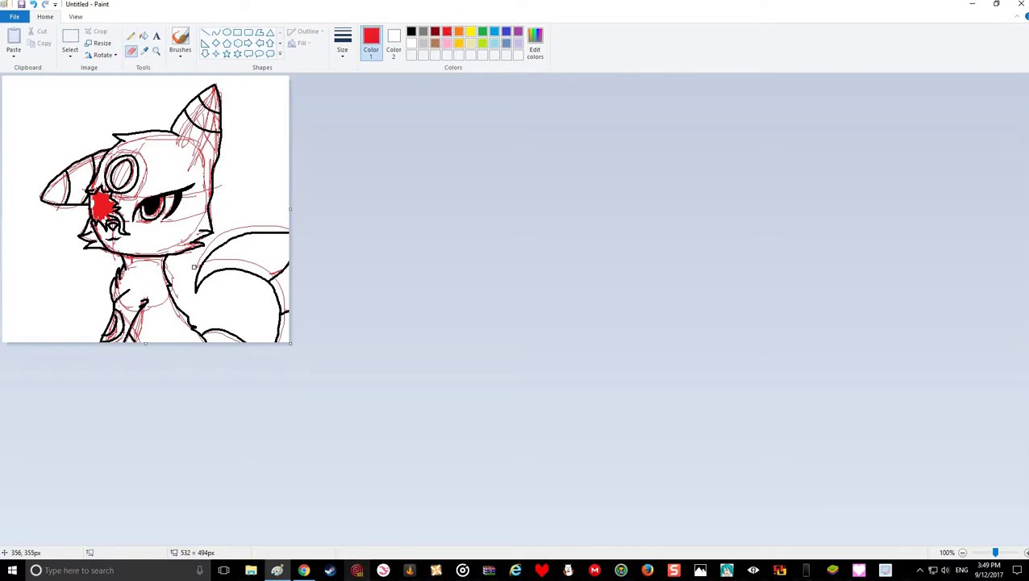
key("ctrl+plus")
key("ctrl+plus")
key("ctrl+plus")
key("ctrl+plus")
key("ctrl+plus")
key("ctrl+plus")
mouse_move(211, 111)
left_mouse_down()
mouse_move(201, 97)
mouse_move(125, 138)
mouse_move(8, 244)
mouse_move(158, 206)
mouse_move(73, 271)
mouse_move(150, 282)
mouse_move(232, 379)
left_mouse_up()
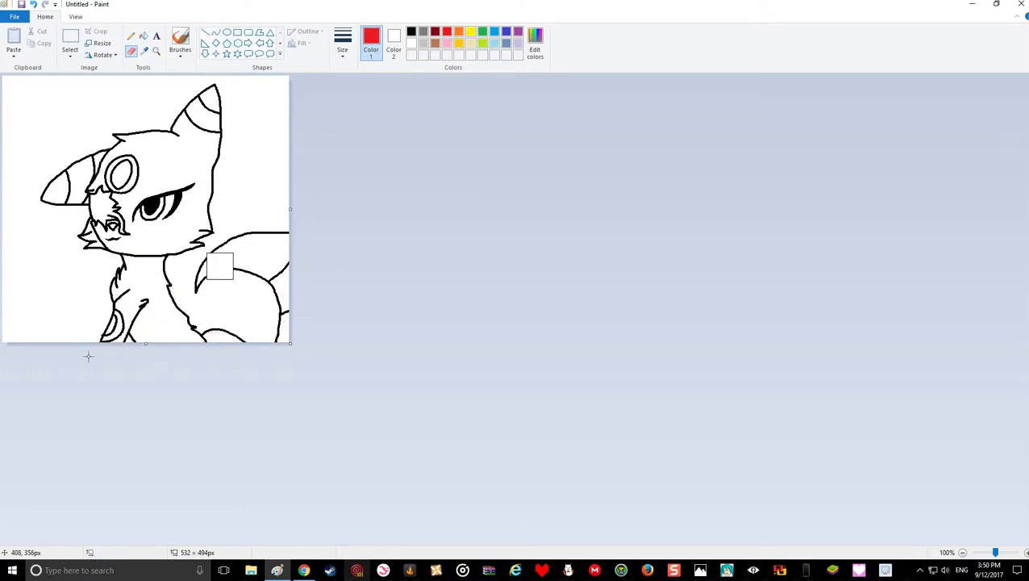
Mix a near-black custom colour with RGB 15, 15, 15 and add it to the palette
scroll(156, 327, "up", 1)
scroll(324, 346, "up", 1)
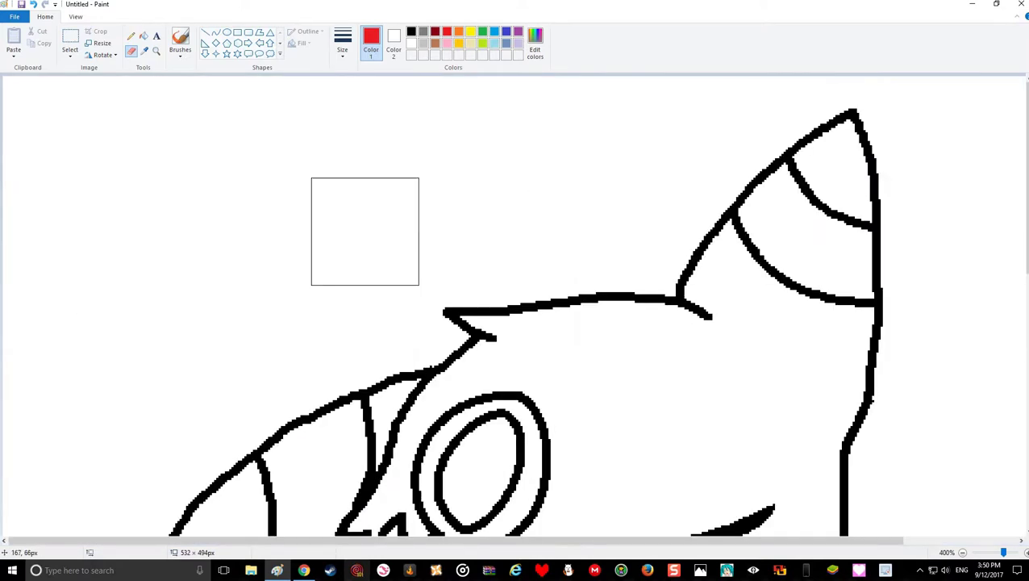
left_click(131, 36)
scroll(597, 399, "down", 4)
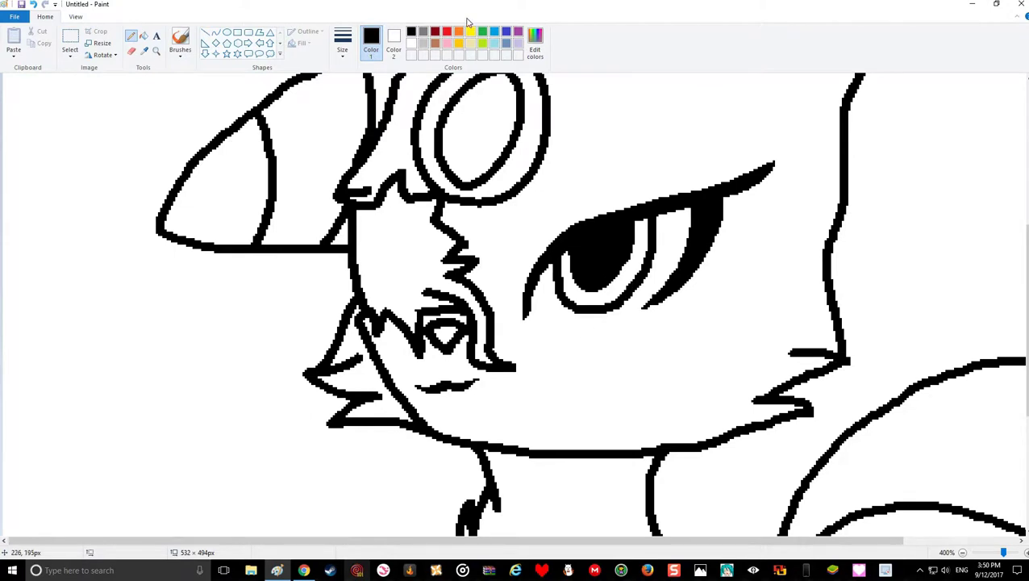
left_click(546, 45)
left_click(631, 303)
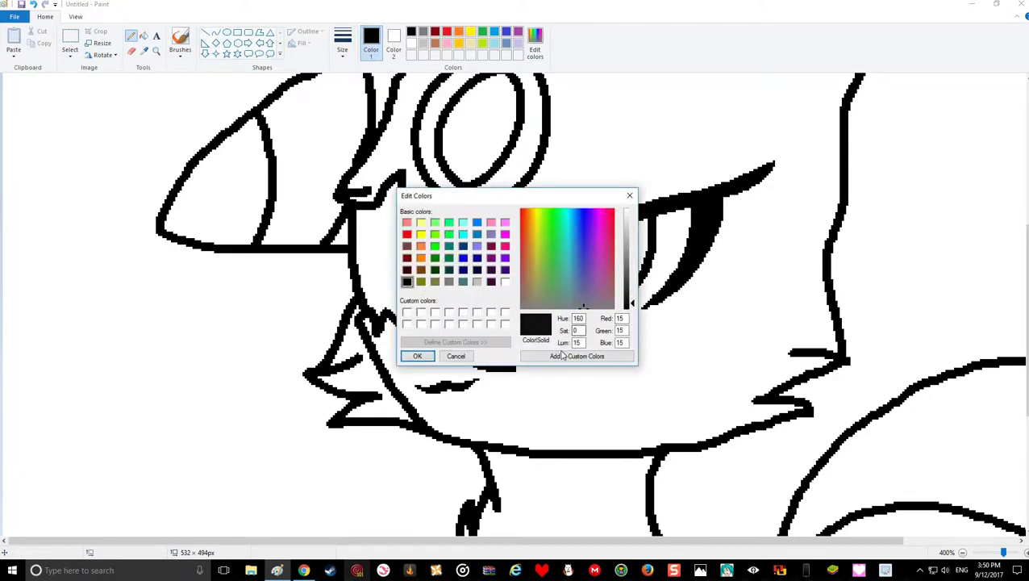
left_click(576, 356)
left_click(417, 355)
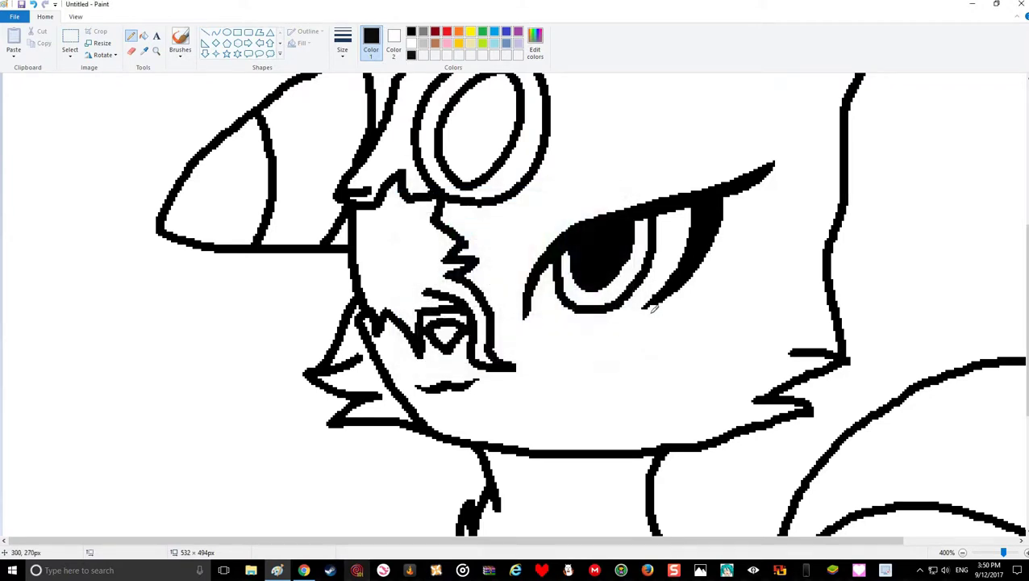
Close the eye with a near-black lower lid line, and fill the face and left cheek tuft with the same colour
left_click_drag(652, 311, 516, 326)
left_click(144, 35)
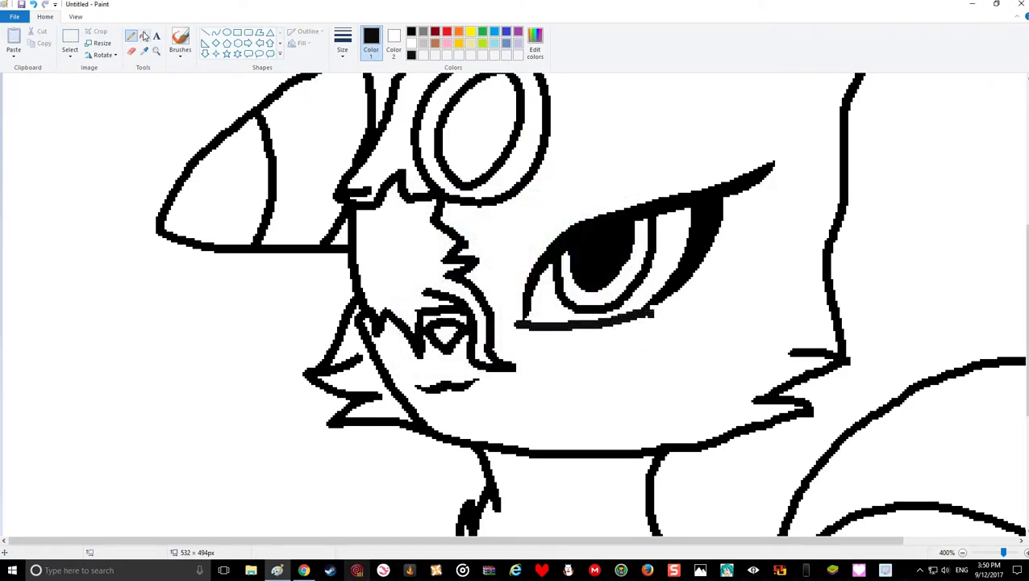
left_click(609, 368)
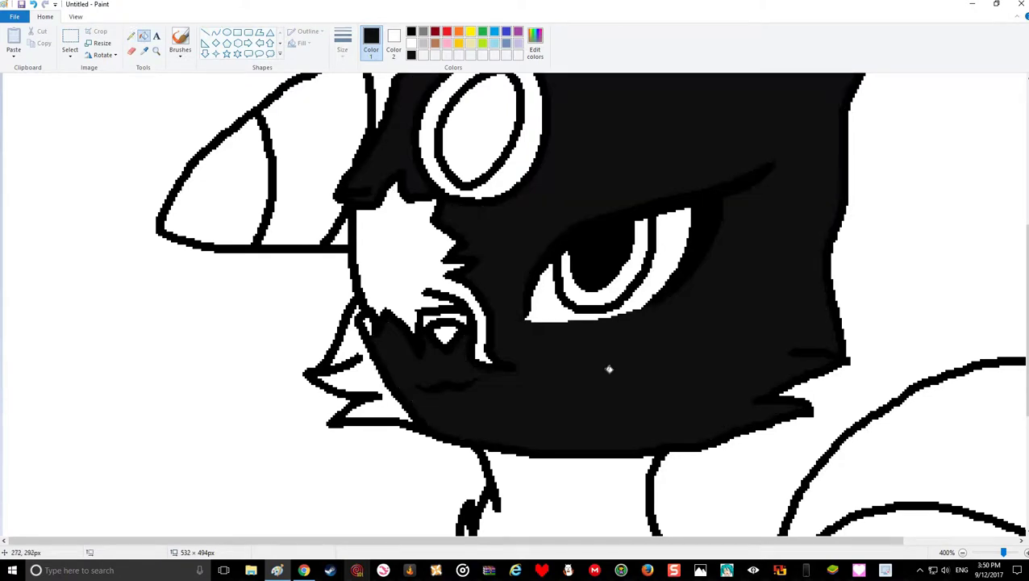
left_click(373, 370)
Fill both ear tips and the areas at the base of the left ear with near-black
scroll(378, 375, "up", 3)
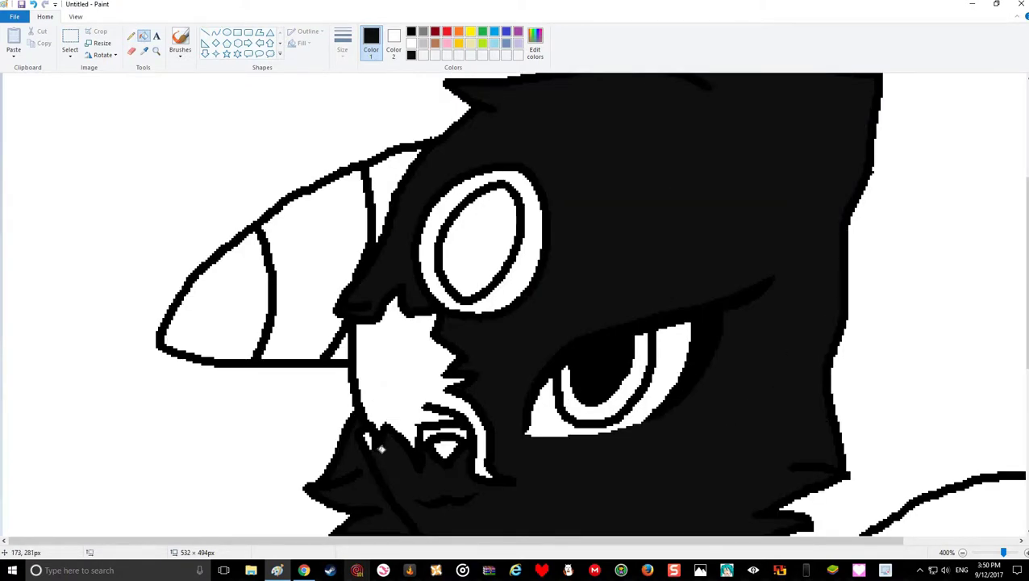
scroll(386, 444, "up", 3)
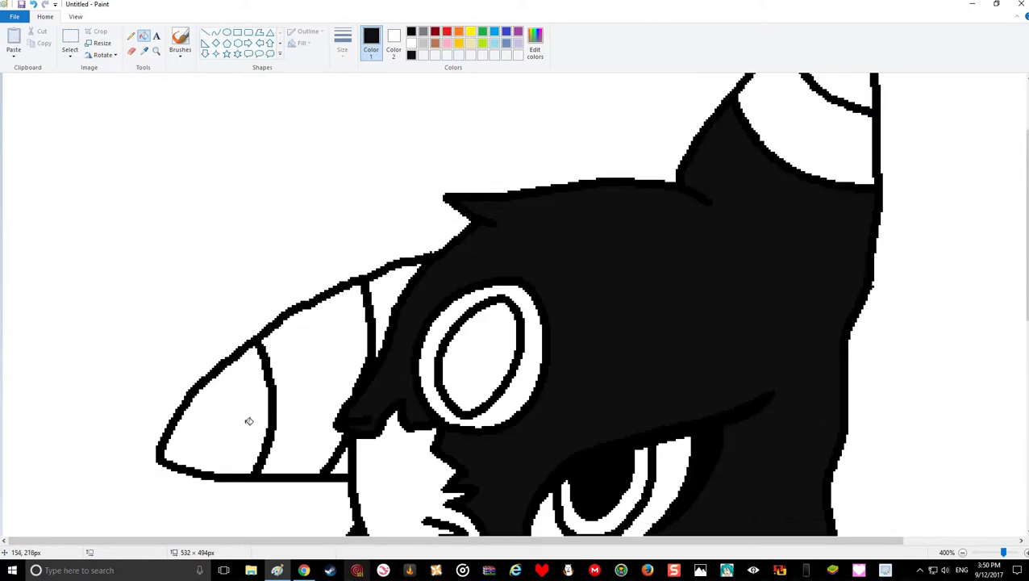
left_click(248, 418)
left_click(385, 296)
left_click(346, 457)
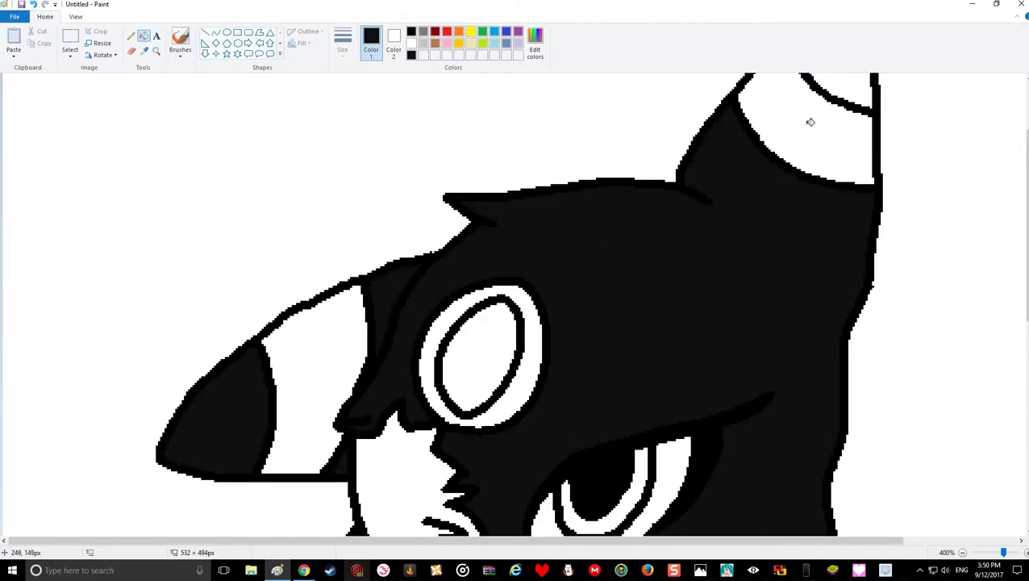
scroll(802, 257, "up", 3)
left_click(842, 163)
Fill the chest, foreleg, haunch and tail with near-black, leaving the leg ring and tail band white
scroll(759, 313, "down", 3)
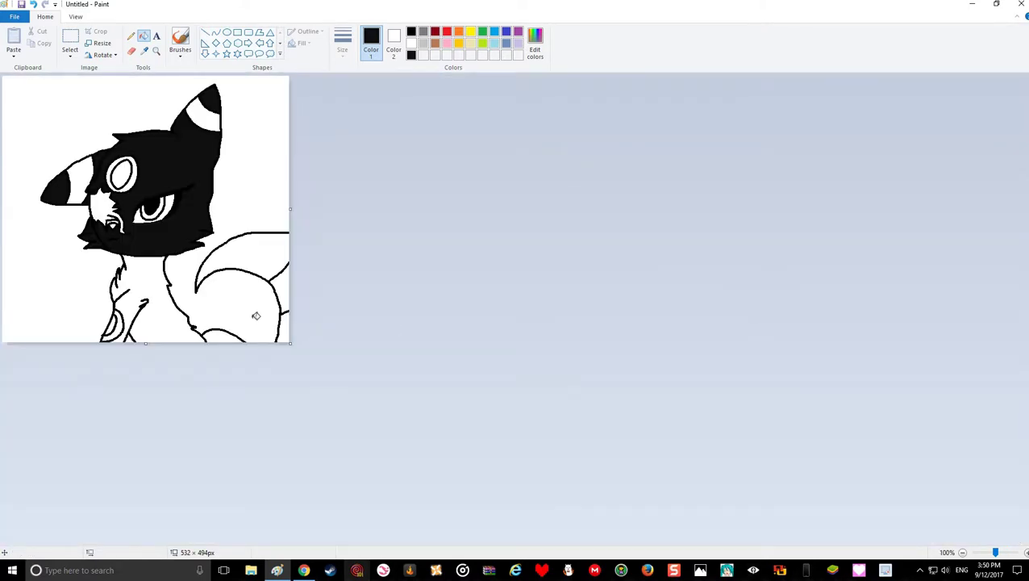
left_click(129, 337)
left_click(116, 322)
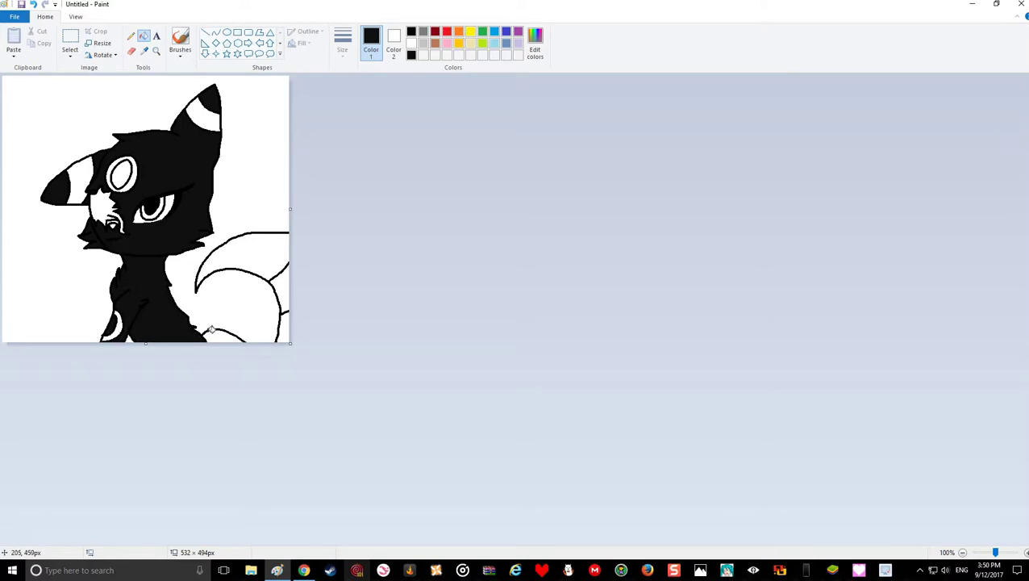
left_click(246, 327)
left_click(264, 254)
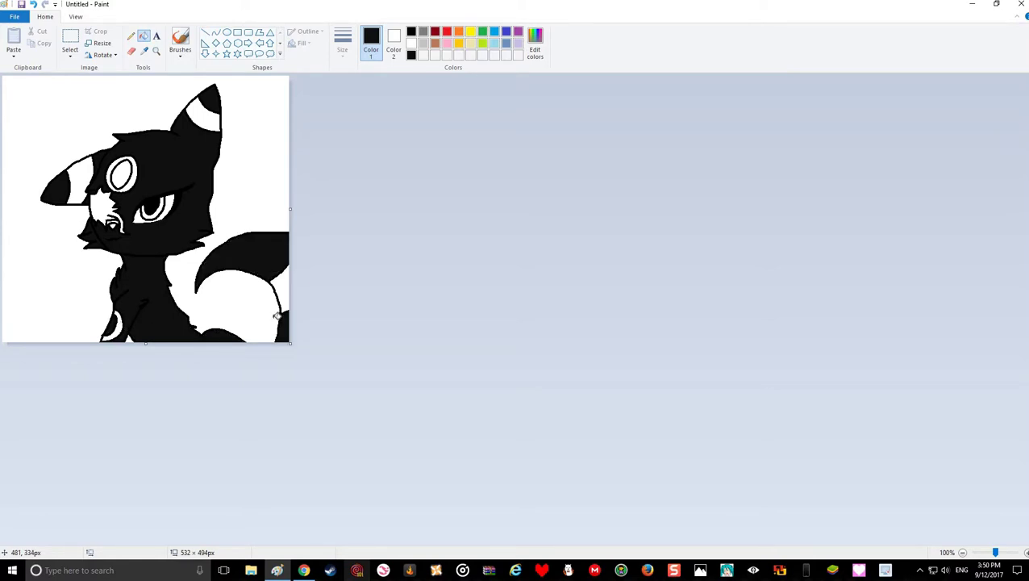
Mix a pale blue custom colour with RGB 223, 243, 249, starting from light turquoise, and add it to the palette
scroll(360, 293, "up", 1)
left_click(471, 31)
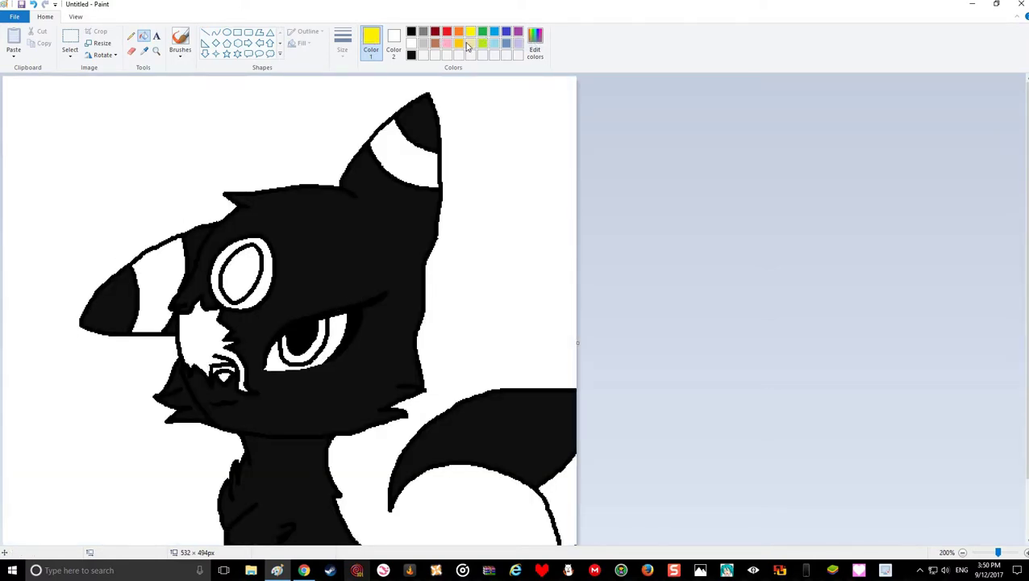
left_click(497, 46)
left_click(535, 44)
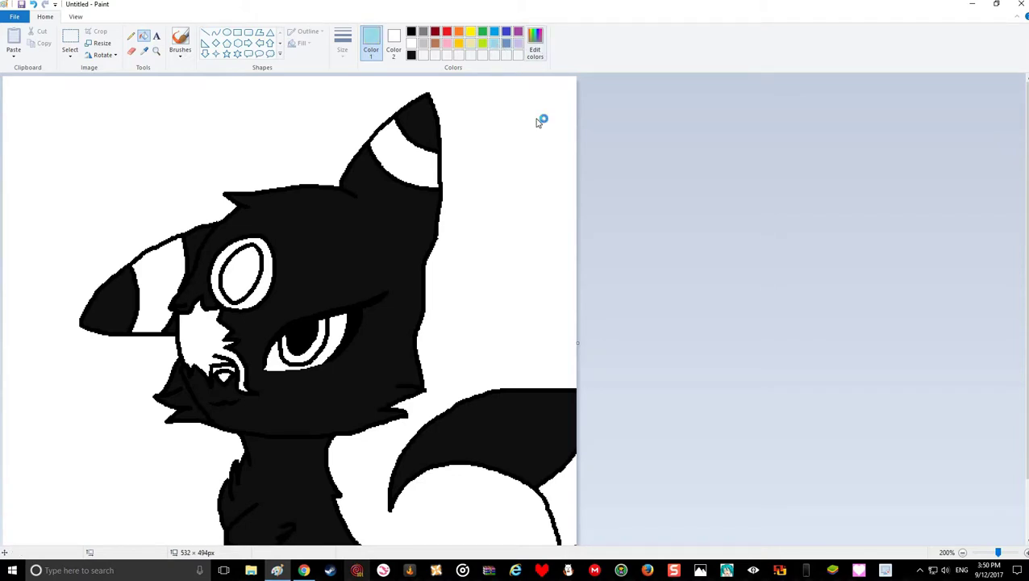
left_click_drag(632, 218, 632, 216)
left_click(556, 356)
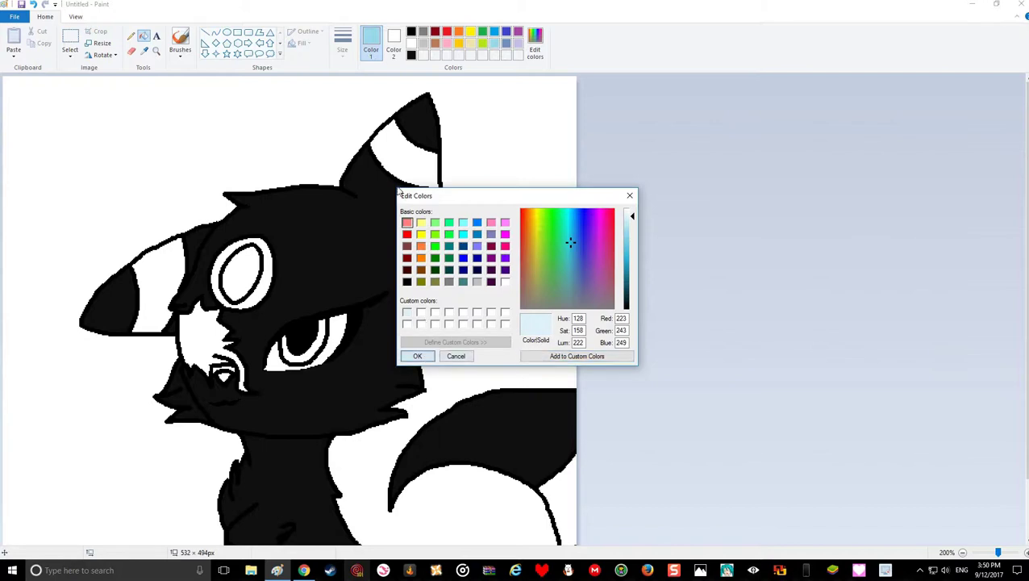
left_click(417, 355)
Fill both ear bands, the forehead ring, the foreleg ring and the tail band with pale blue
left_click(412, 152)
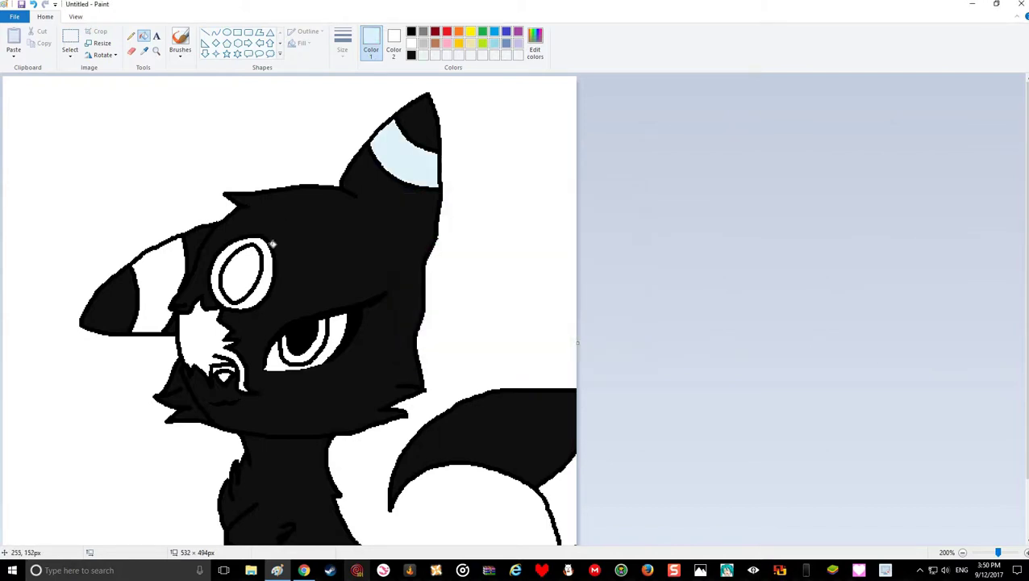
left_click(168, 275)
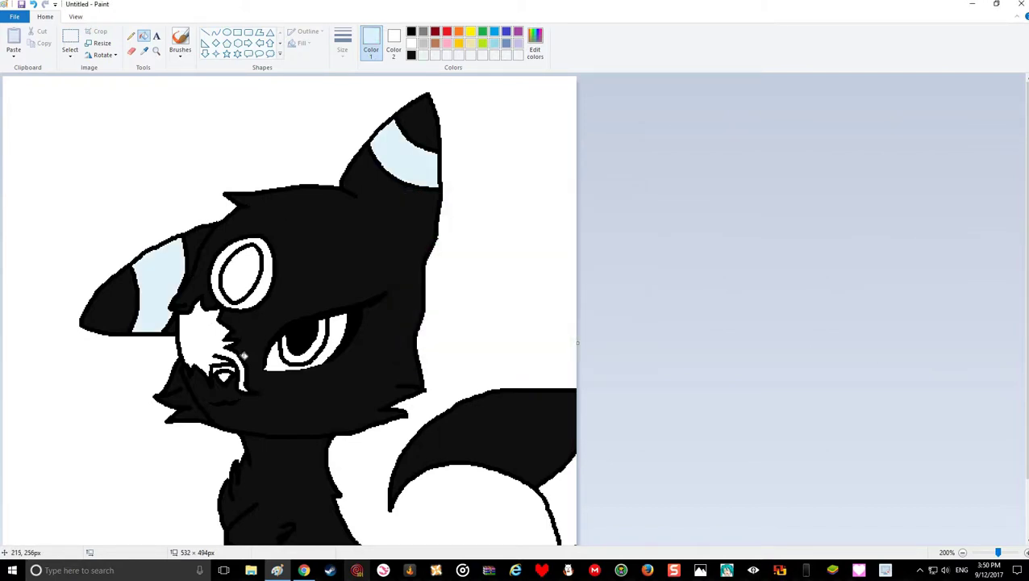
scroll(242, 353, "up", 1)
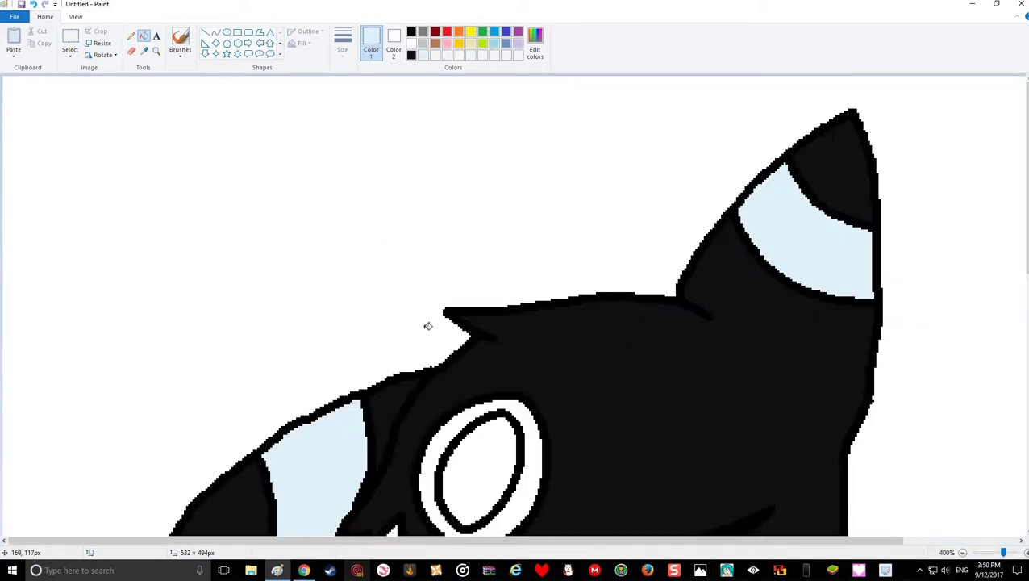
scroll(425, 326, "up", 1)
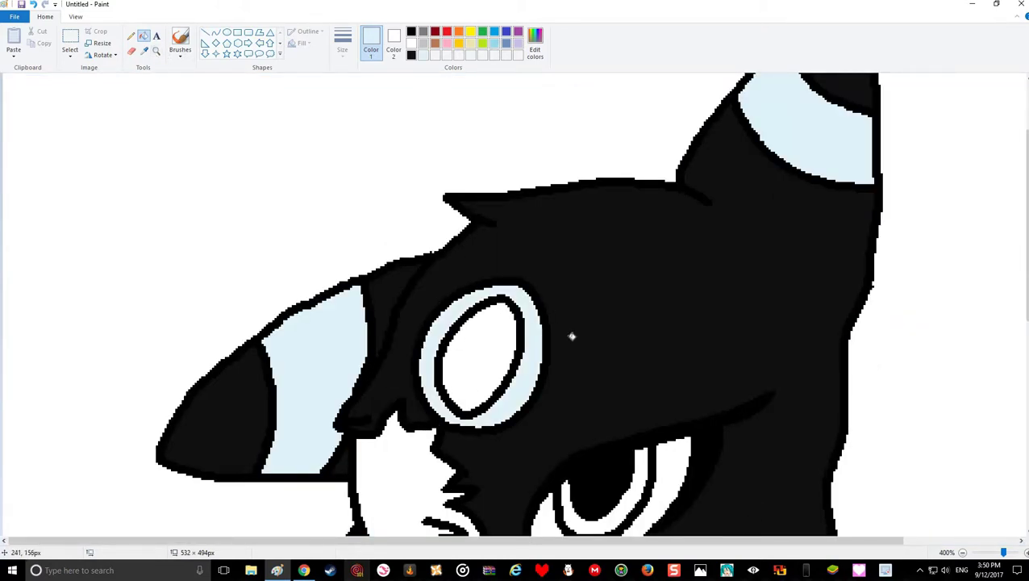
left_click(524, 294)
scroll(556, 355, "down", 5)
left_click(474, 441)
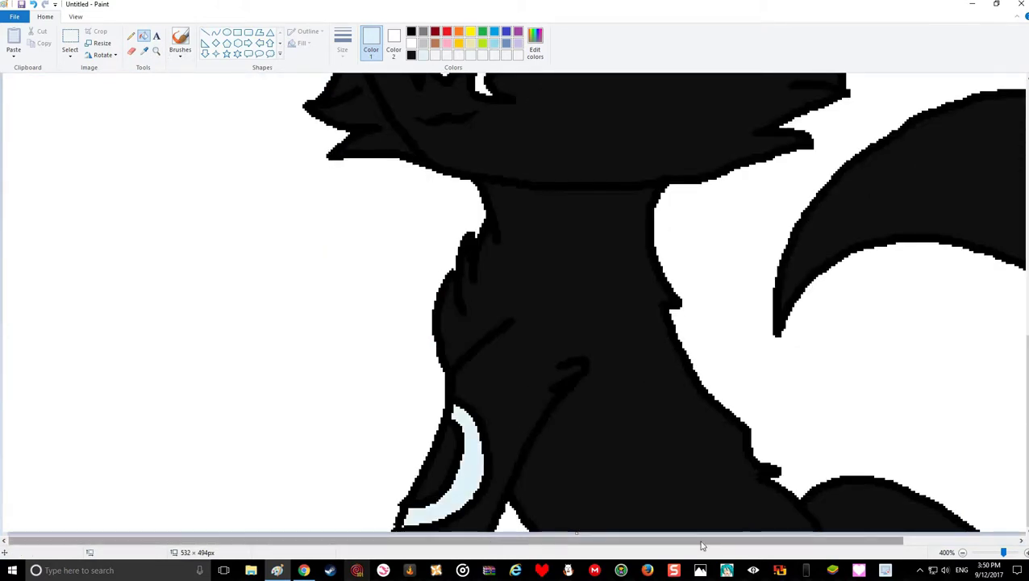
left_click_drag(484, 537, 601, 538)
Fill the forehead marking's inner oval with the custom near-black
scroll(332, 445, "up", 5)
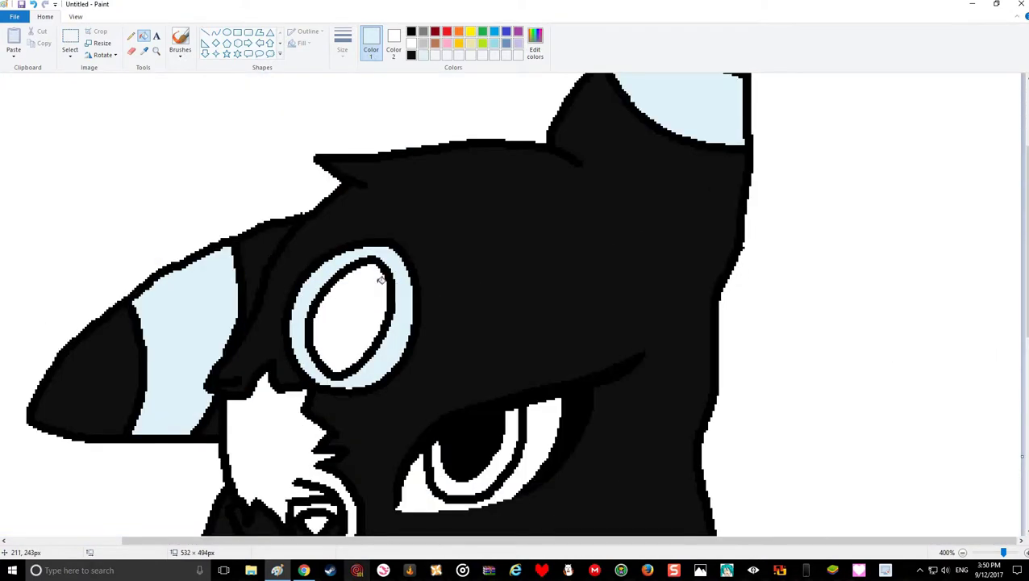
left_click(410, 54)
left_click(357, 343)
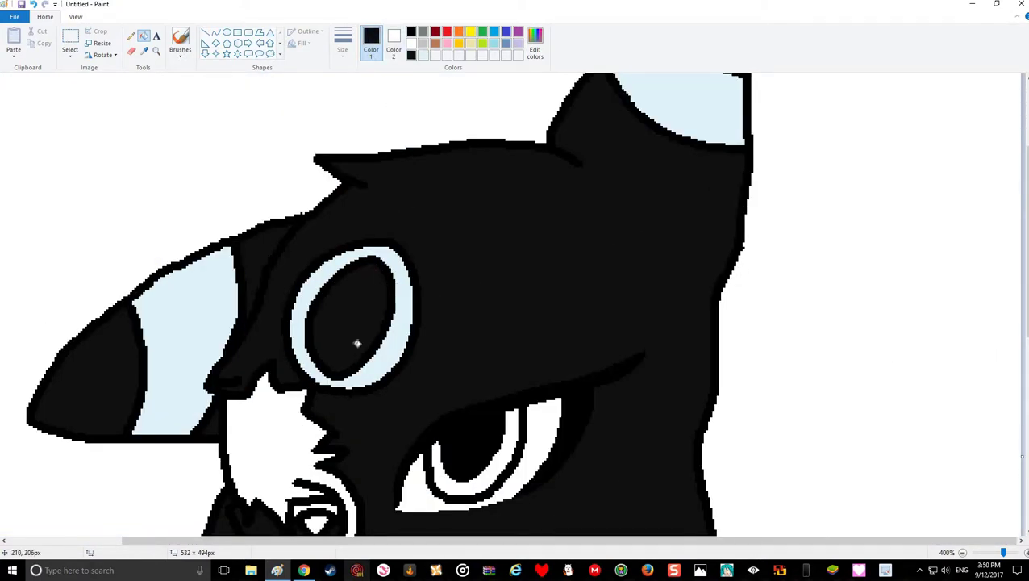
Fill the jagged muzzle patch with dark red and the white gap around the nose with the sampled near-black
scroll(357, 343, "down", 3)
left_click(435, 35)
left_click(292, 211)
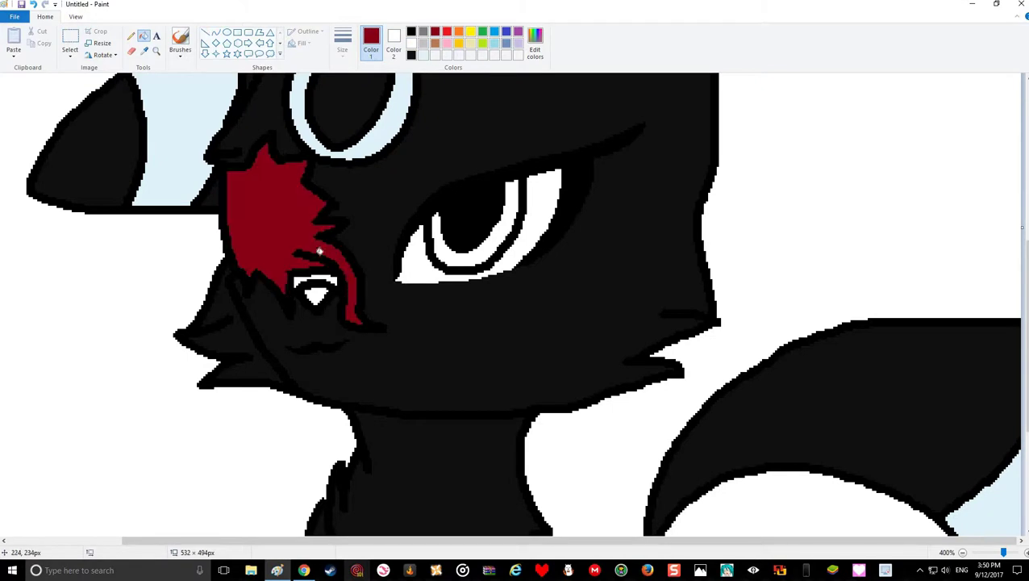
left_click(143, 50)
left_click(325, 286)
left_click(321, 282)
Mix a deep maroon custom colour with RGB 60, 0, 9 from dark red and add it to the palette
left_click(434, 31)
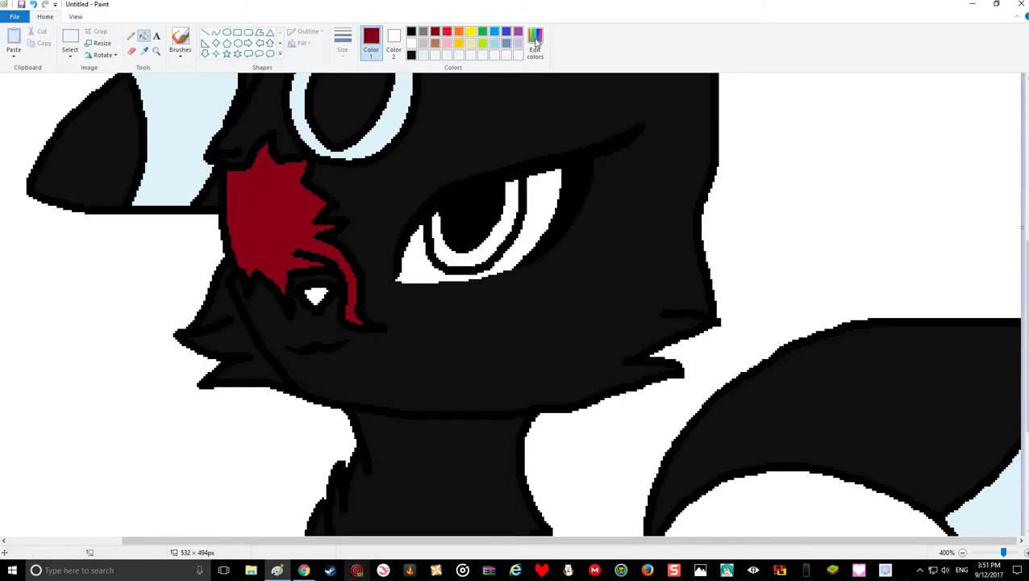
left_click(534, 44)
left_click_drag(631, 282, 631, 299)
left_click(575, 355)
left_click(432, 360)
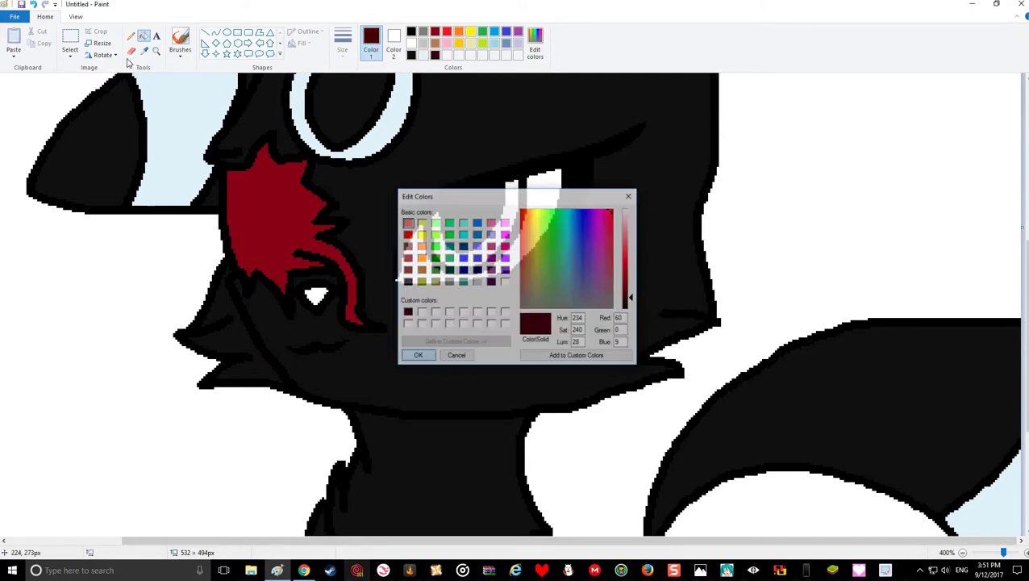
Outline jagged shadow areas along the red patch's upper and right edges with a thin maroon Pencil line and fill them maroon
left_click(130, 36)
left_click(342, 45)
left_click(257, 159)
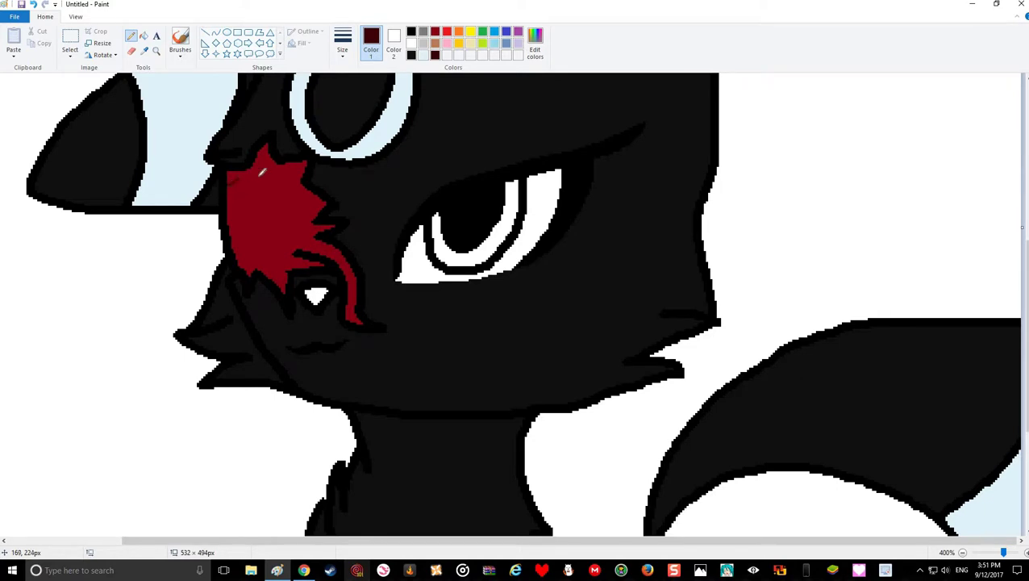
mouse_move(239, 178)
left_mouse_down()
mouse_move(275, 165)
mouse_move(297, 193)
mouse_move(268, 212)
left_mouse_up()
left_click_drag(305, 227, 314, 233)
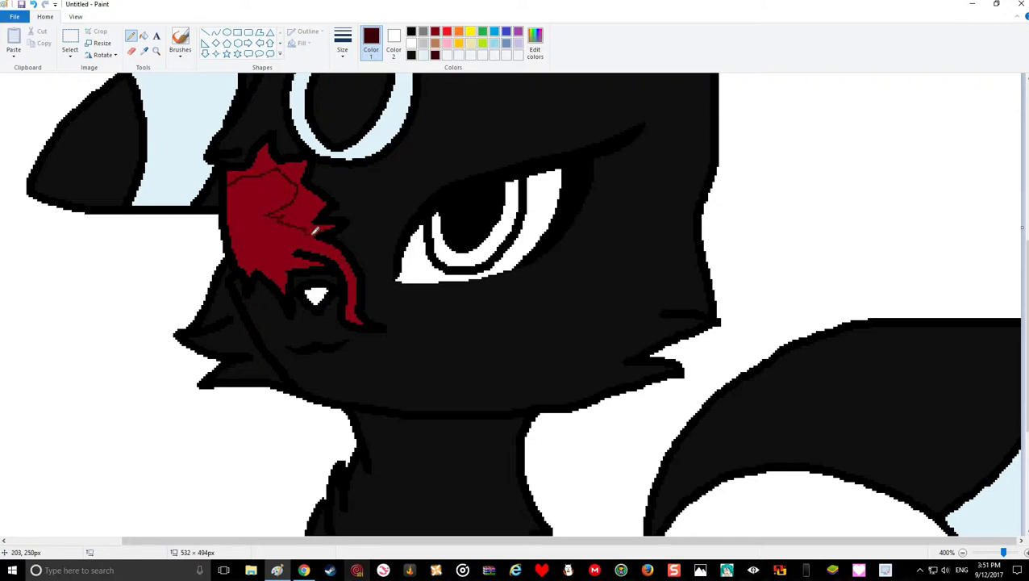
left_click(143, 35)
left_click(300, 165)
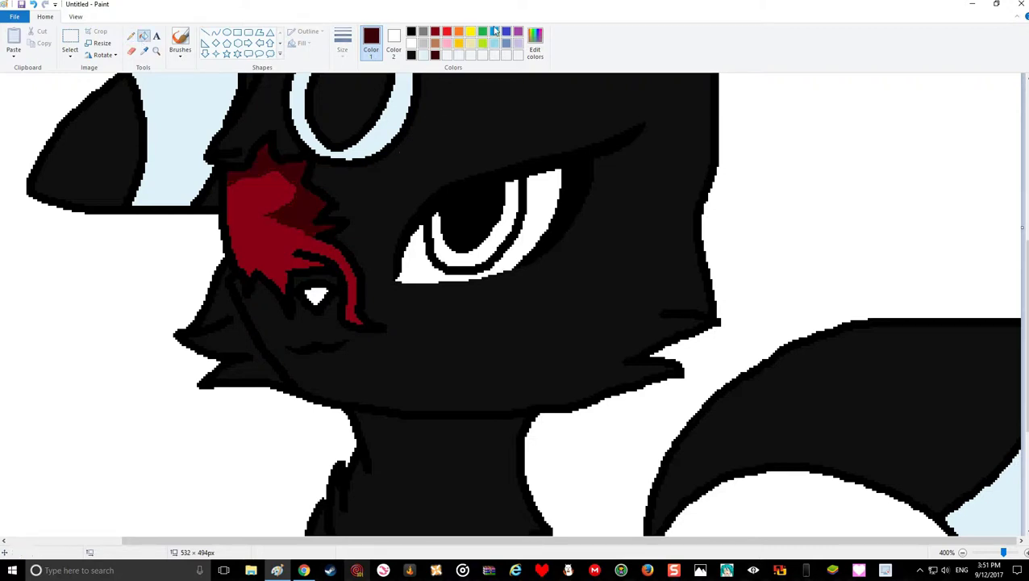
Mix a very dark maroon with RGB 32, 0, 5, outline the red patch's left and lower edge with the Pencil and fill that border area
left_click(535, 40)
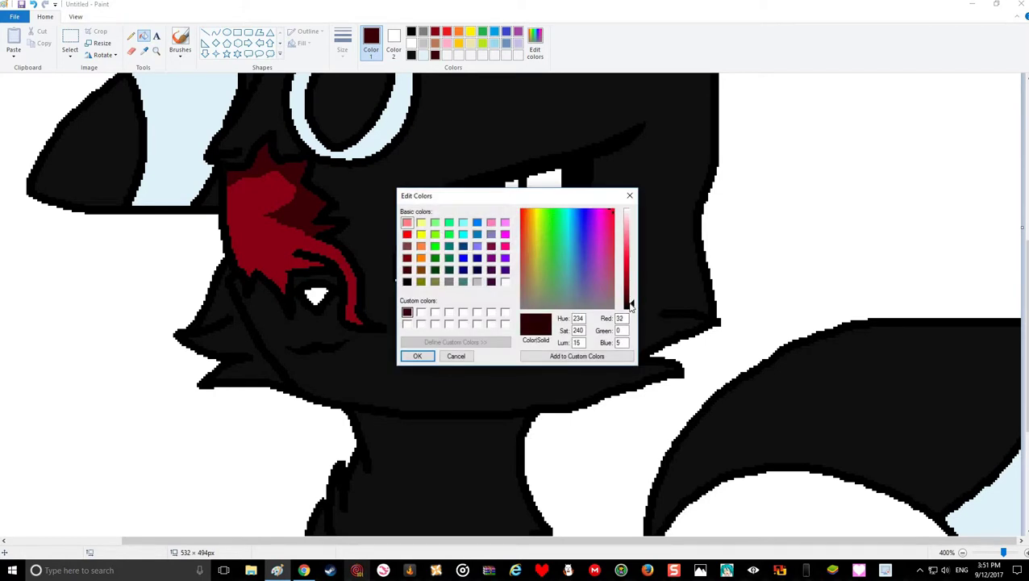
left_click(632, 305)
left_click(419, 357)
left_click(130, 36)
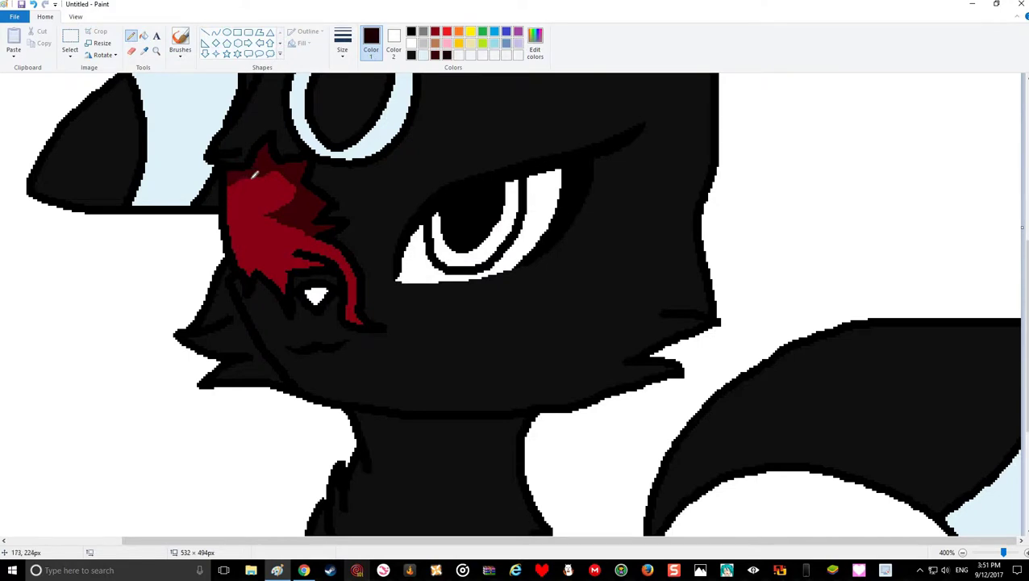
mouse_move(249, 175)
left_mouse_down()
mouse_move(240, 204)
mouse_move(256, 240)
mouse_move(309, 231)
left_mouse_up()
left_click(144, 35)
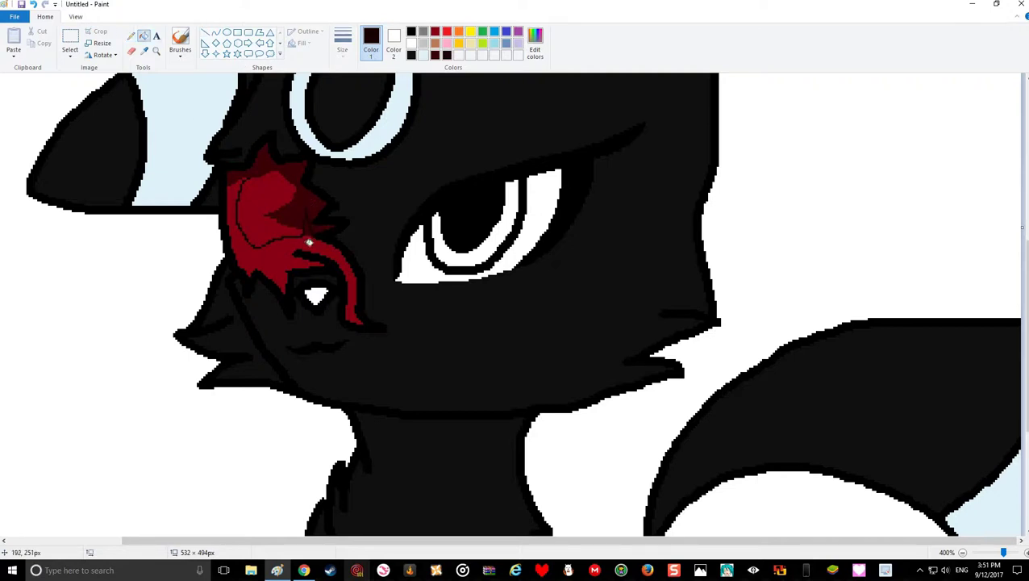
left_click(306, 236)
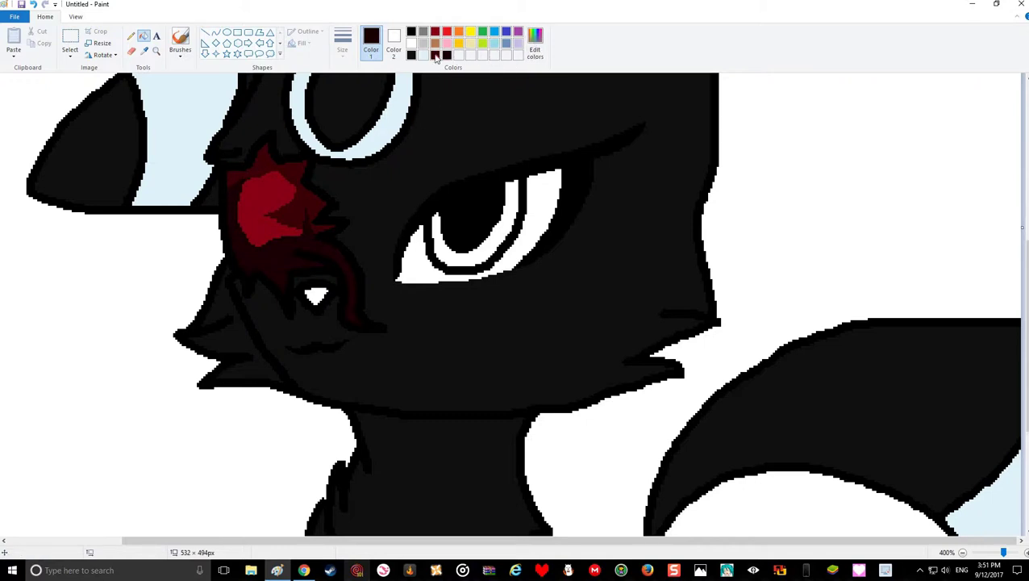
Mix a maroon with RGB 70, 0, 11 from the earlier maroon and fill the patch's bright red centre with it
left_click(435, 55)
left_click(537, 50)
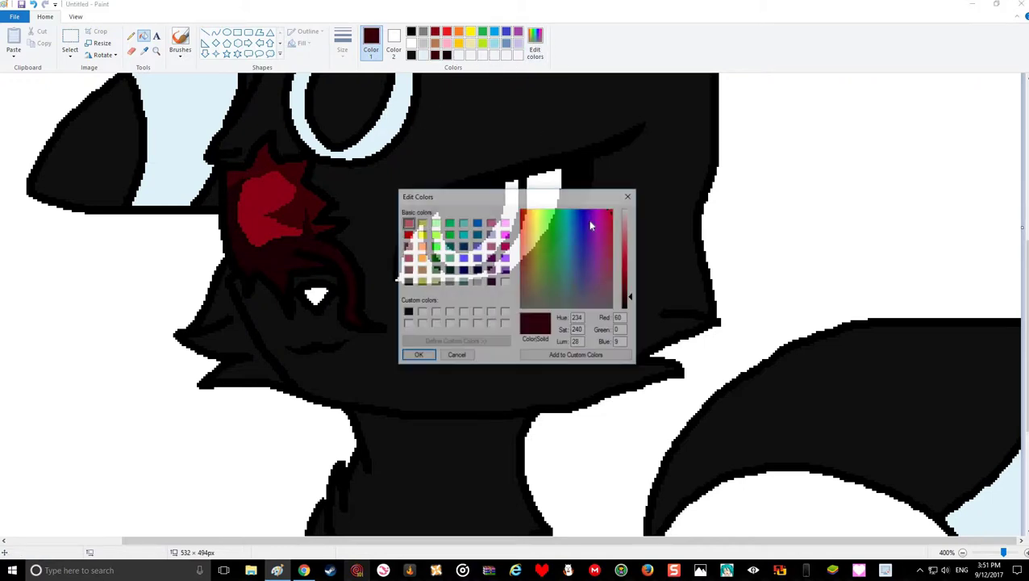
left_click(630, 294)
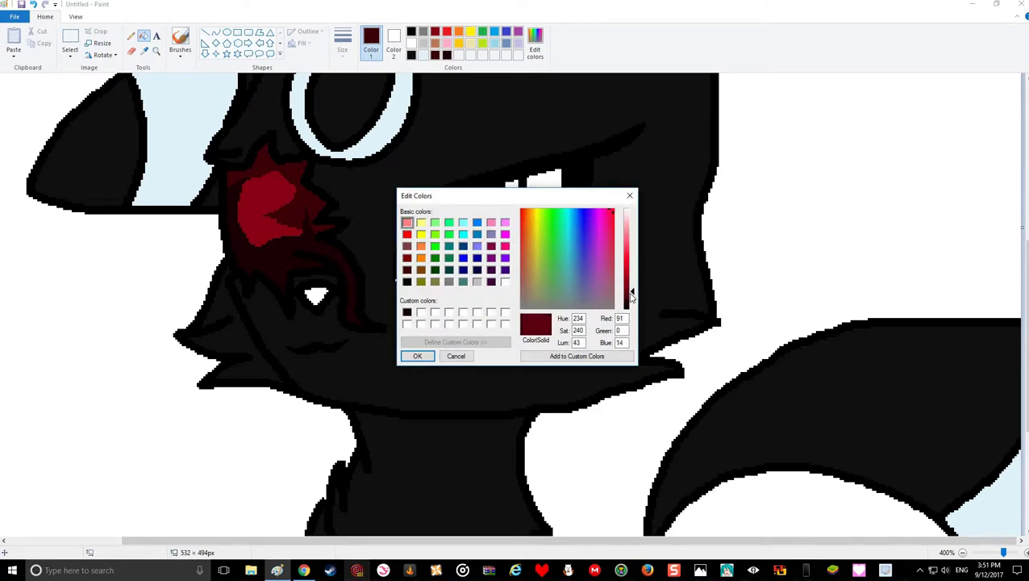
left_click(577, 355)
left_click(418, 355)
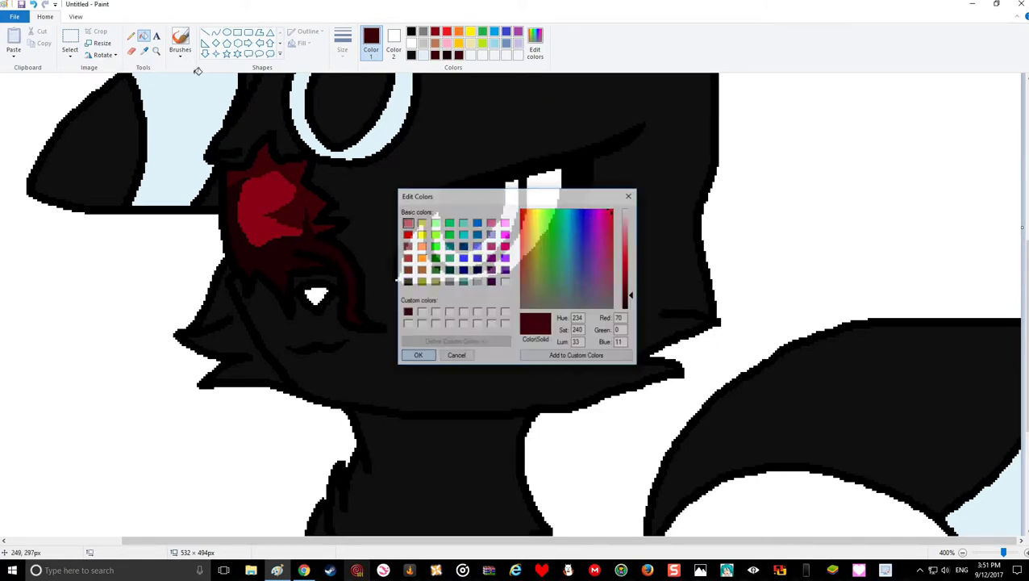
left_click(271, 179)
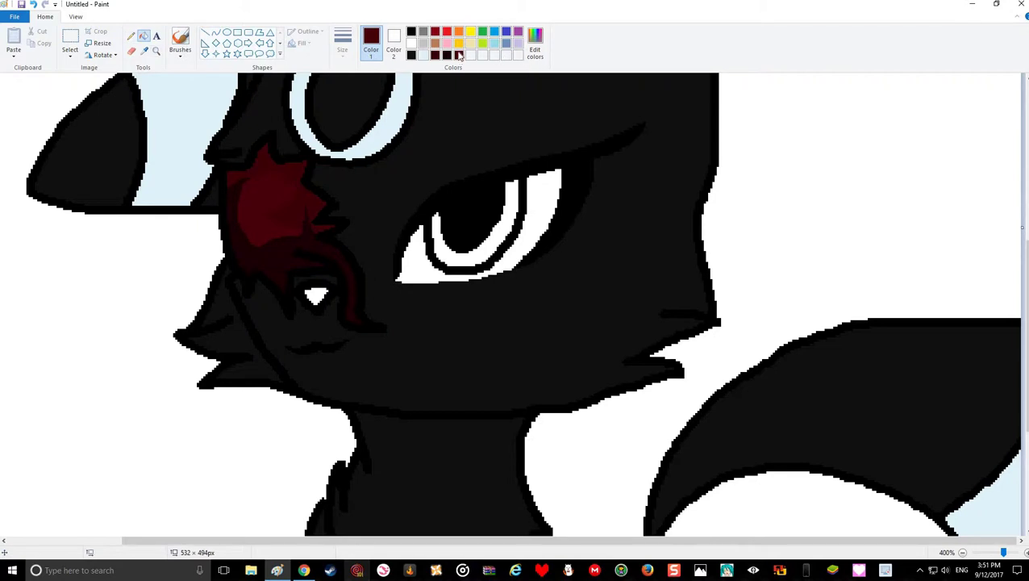
Mix a dark maroon with RGB 43, 0, 6 and add curved vertical shadow streaks across the patch's centre with the Pencil and fill
left_click(448, 56)
left_click(535, 49)
left_click(626, 300)
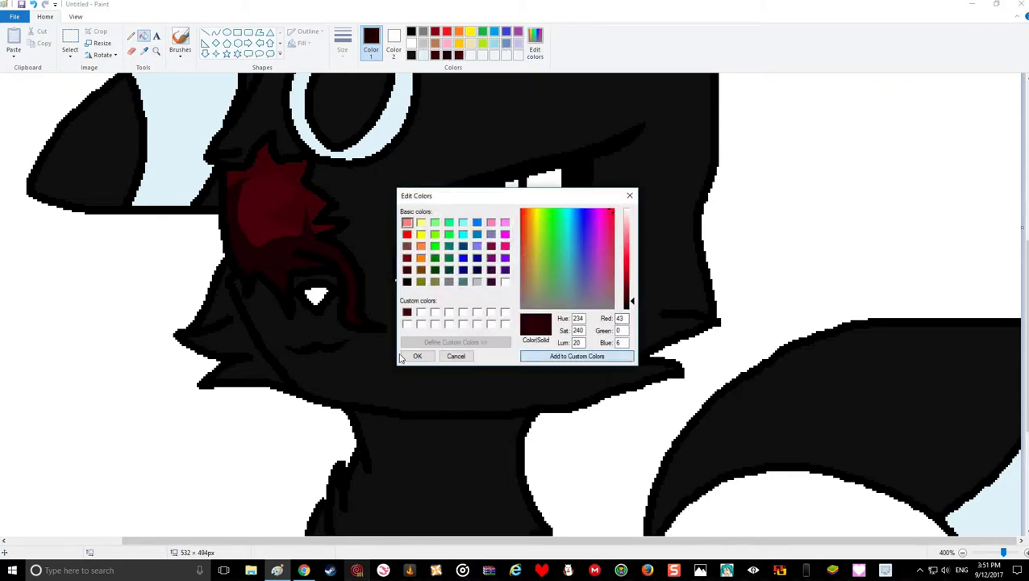
key("Return")
left_click(130, 35)
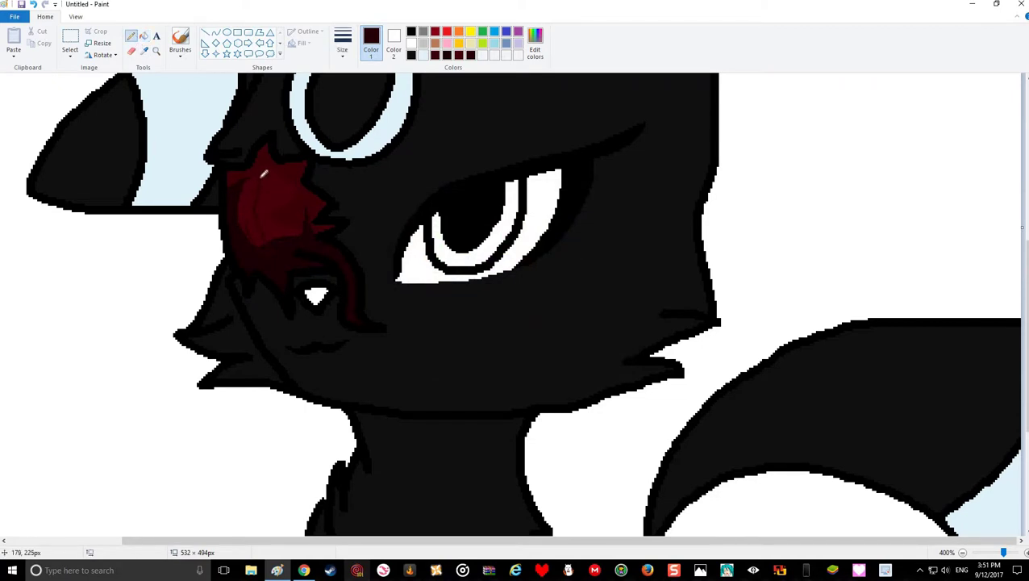
left_click(143, 35)
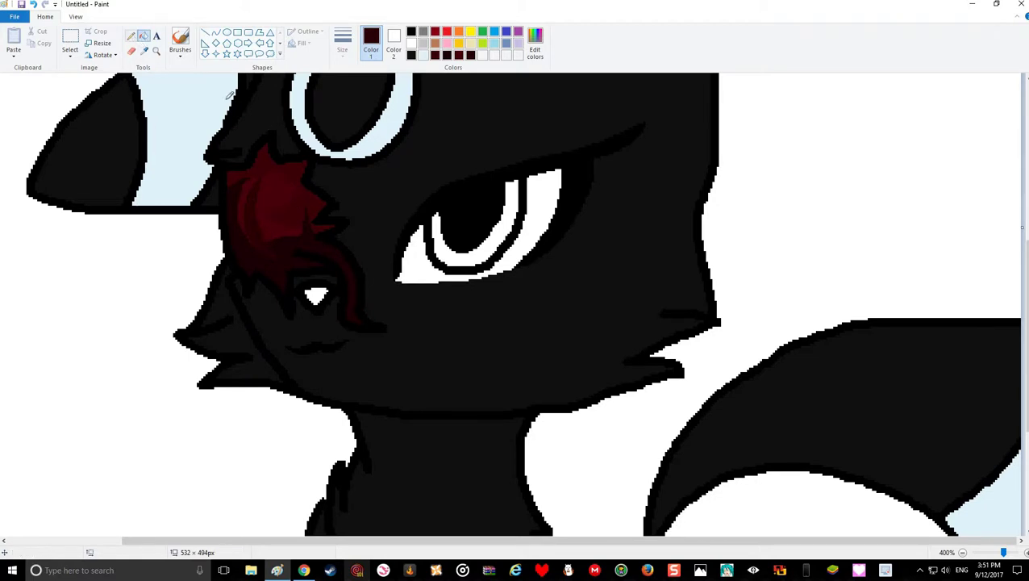
left_click(131, 36)
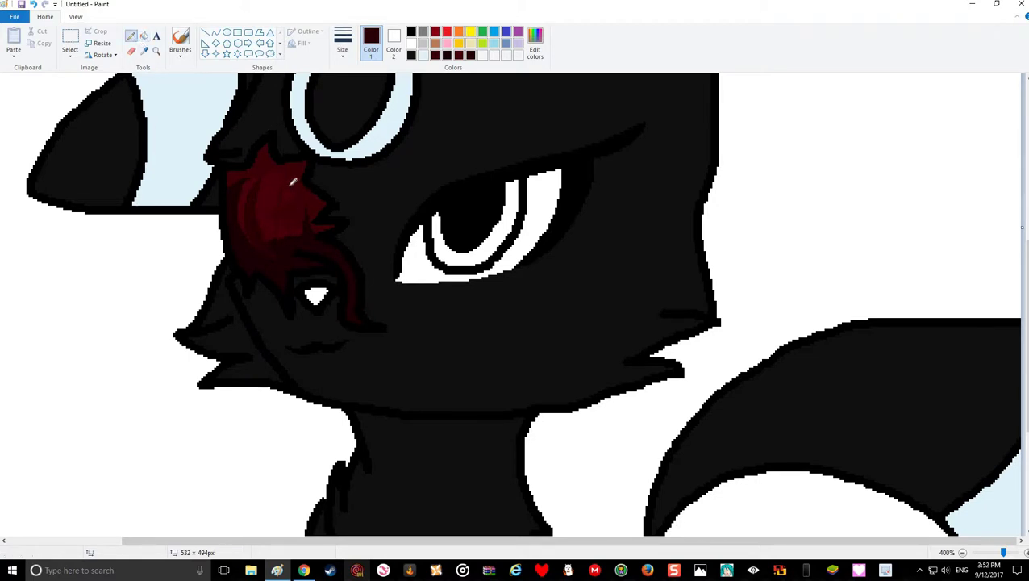
left_click(144, 36)
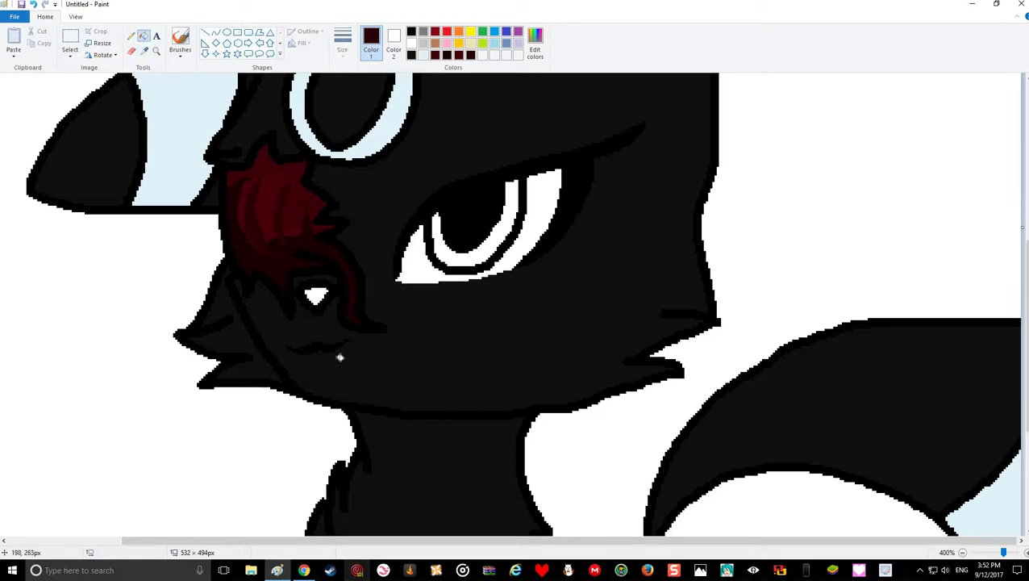
Outline a curved horizontal band across the middle of the patch and fill it with a custom maroon of RGB 64, 0, 10
scroll(341, 355, "up", 4, "ctrl")
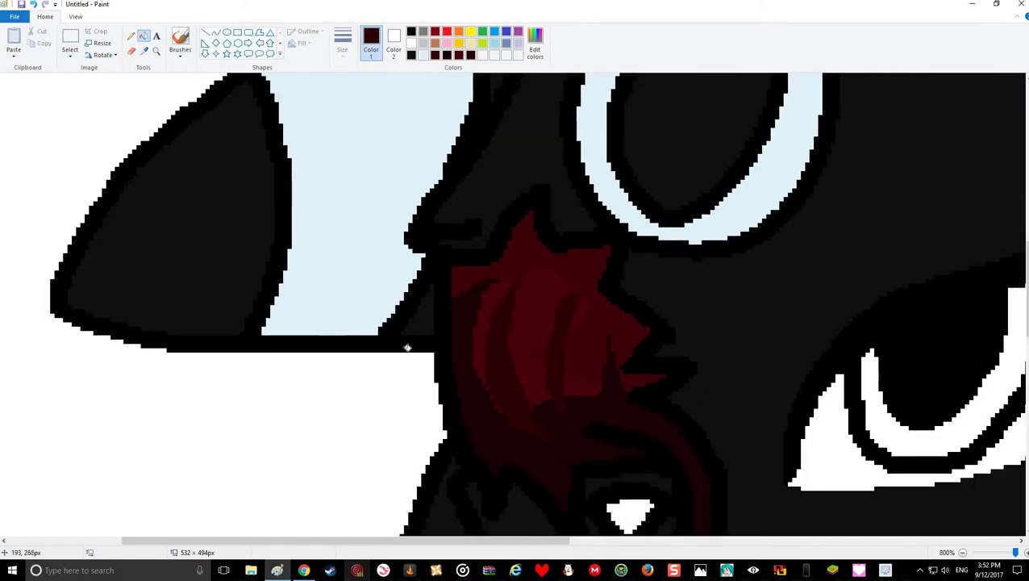
scroll(280, 441, "down", 3)
scroll(276, 288, "up", 3)
left_click(131, 36)
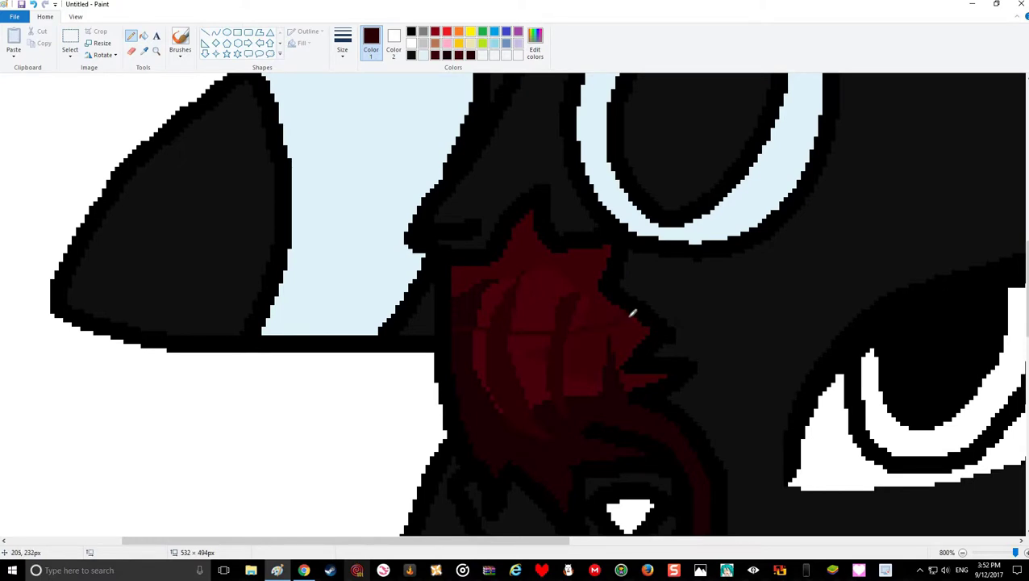
left_click(534, 41)
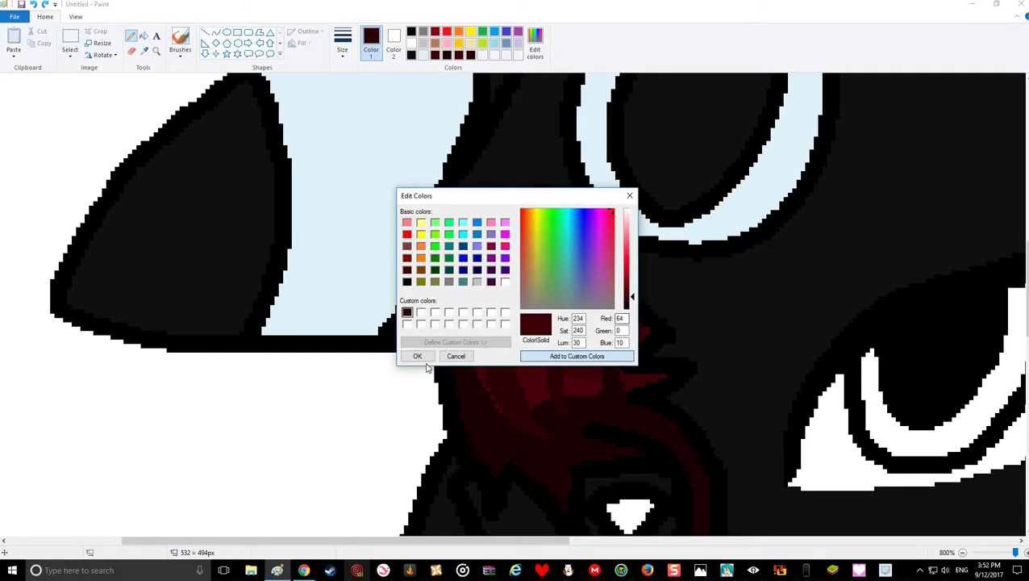
left_click(417, 356)
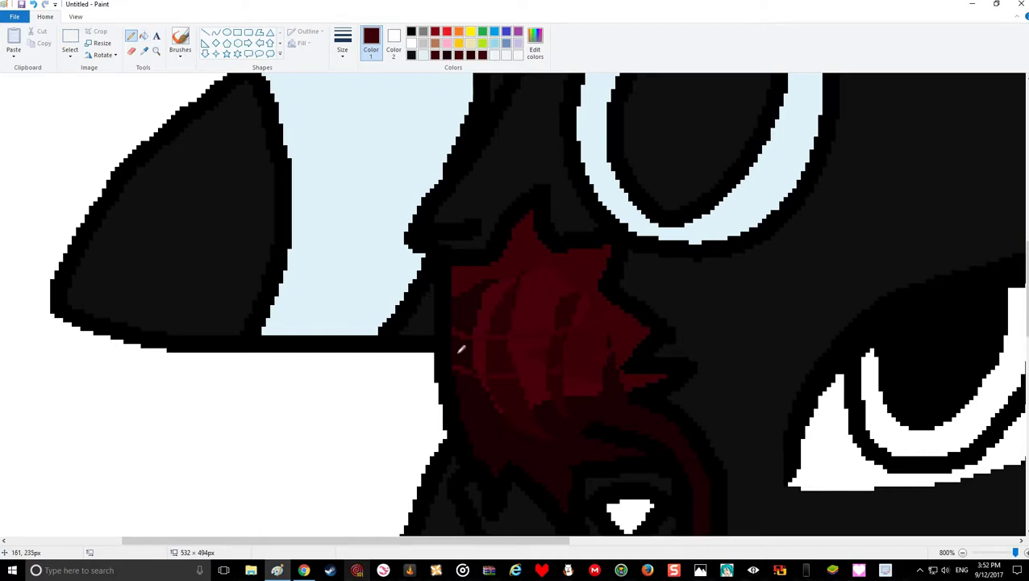
left_click(143, 35)
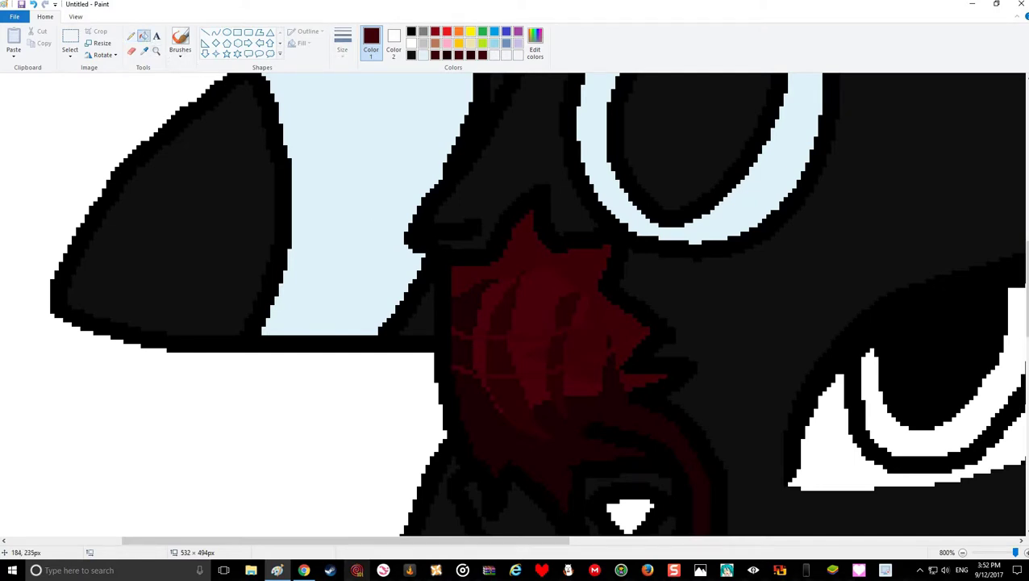
key("alt+Tab")
key("alt+Tab")
left_click(475, 364)
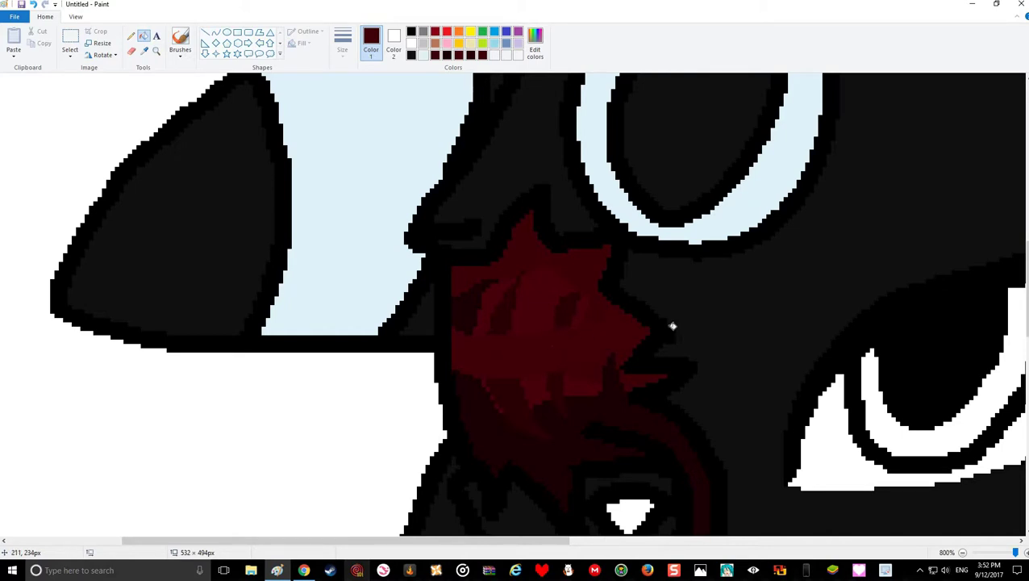
Mix a brighter red from the maroon and fill the horizontal band across the patch with it
left_click(534, 41)
left_click_drag(630, 295, 629, 286)
key("Return")
left_click_drag(453, 355, 646, 332)
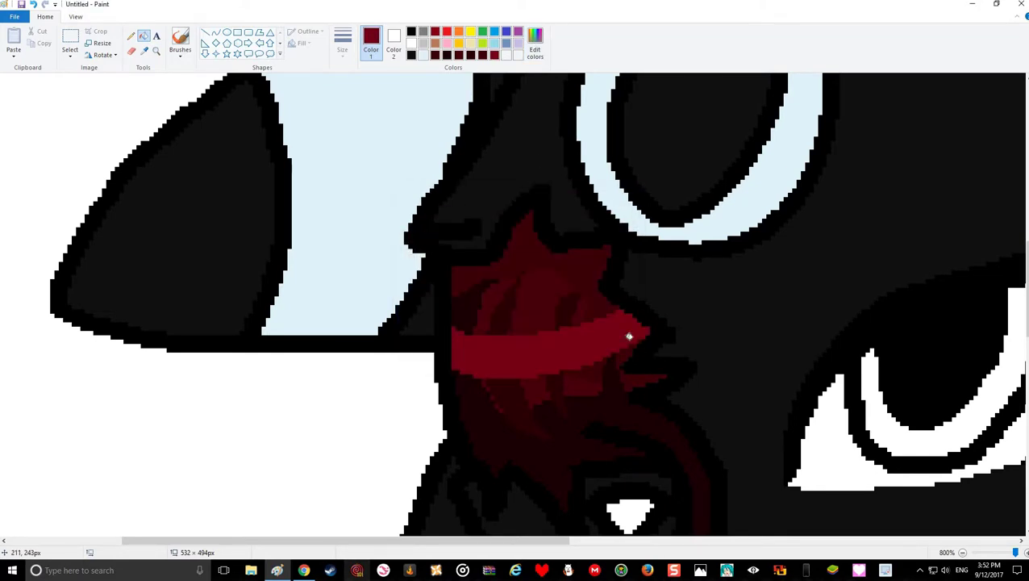
Mix a dark red with RGB 83, 0, 13, outline a curved shadow along the bright band's lower left part and fill it
left_click(535, 42)
left_click_drag(632, 297, 631, 302)
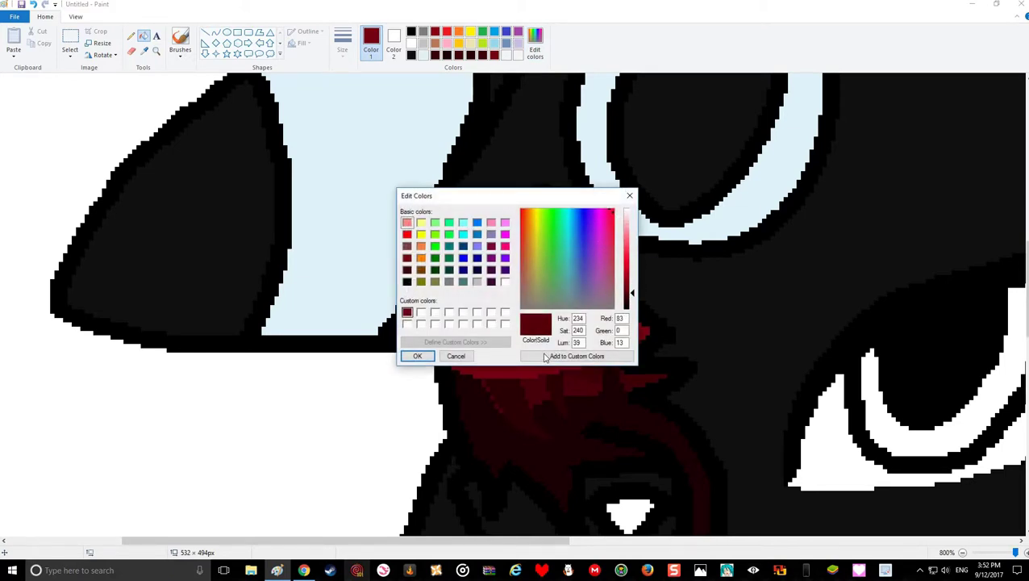
left_click(416, 356)
left_click(129, 37)
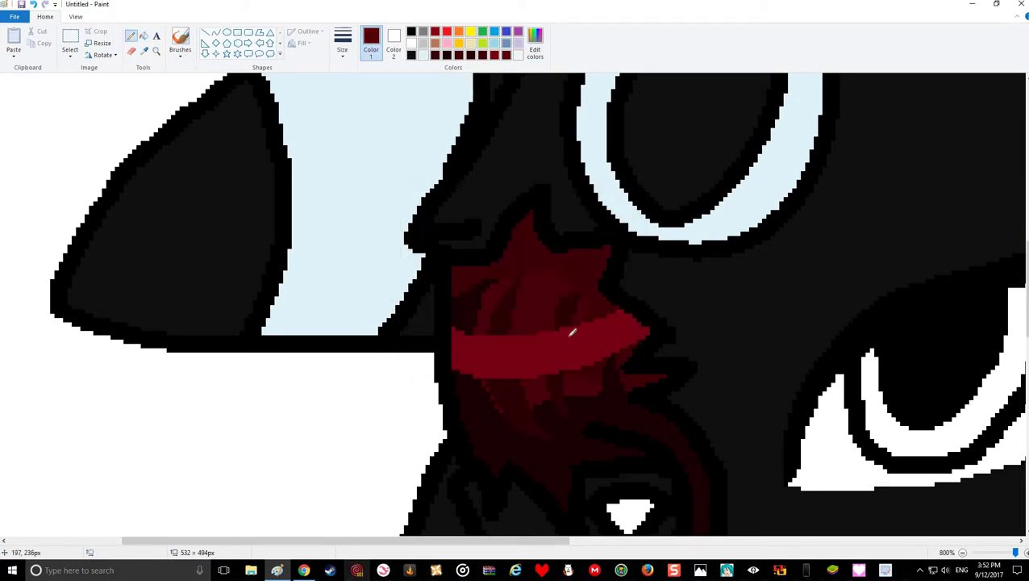
left_click_drag(479, 348, 537, 340)
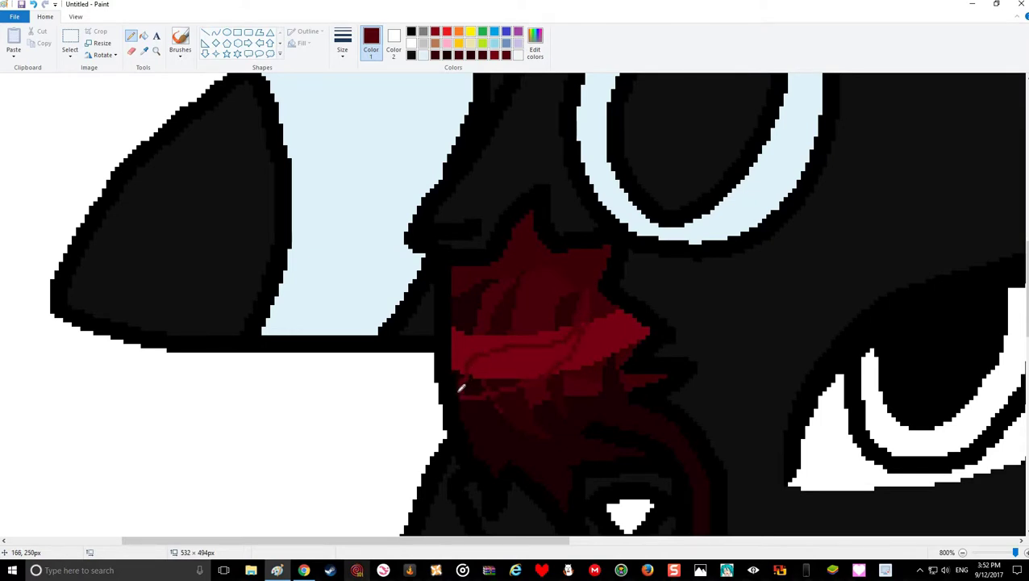
left_click(144, 35)
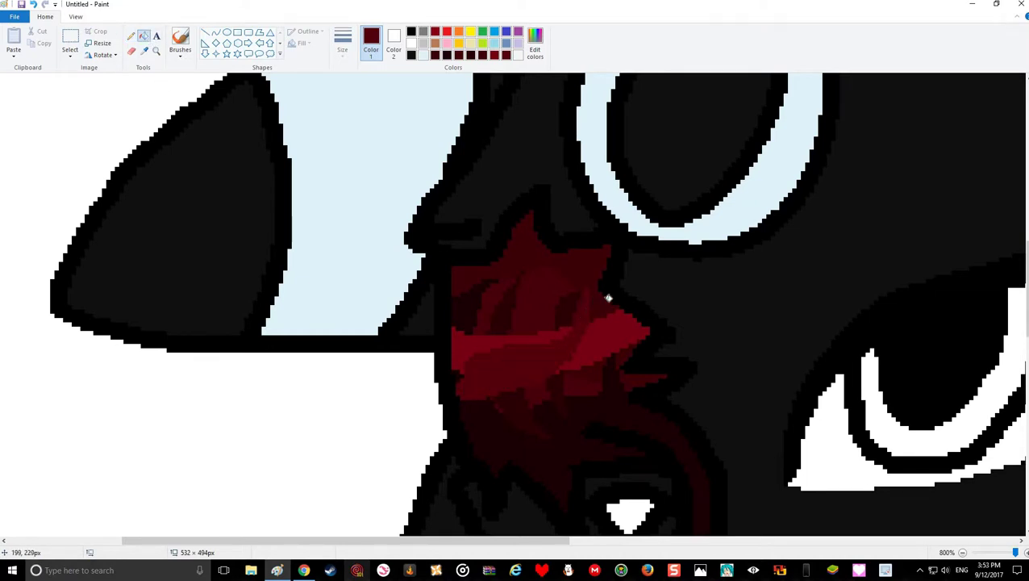
Outline the patch's upper spike and the jagged area just above the nose with the same dark red and fill both
left_click(131, 37)
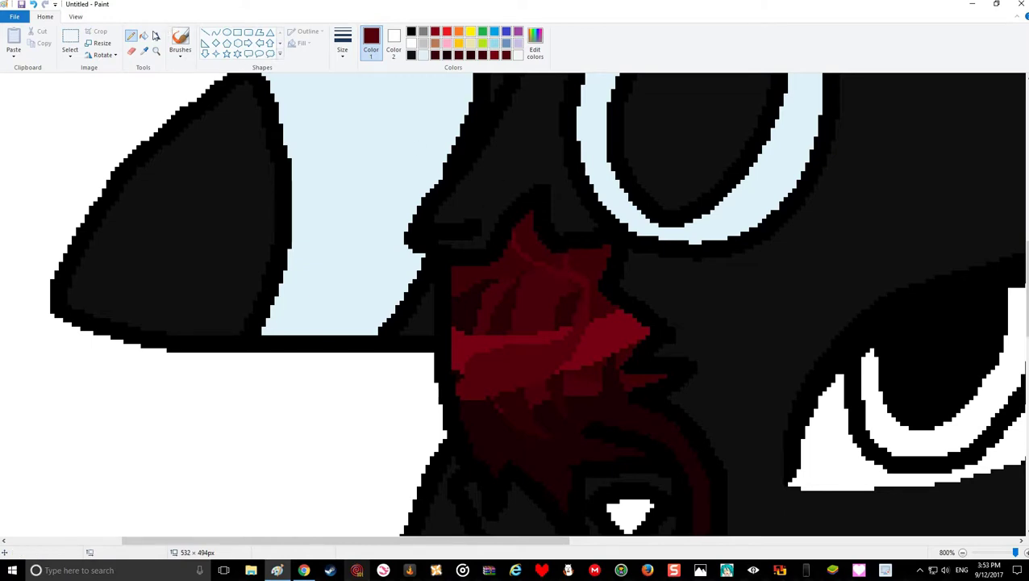
left_click(144, 36)
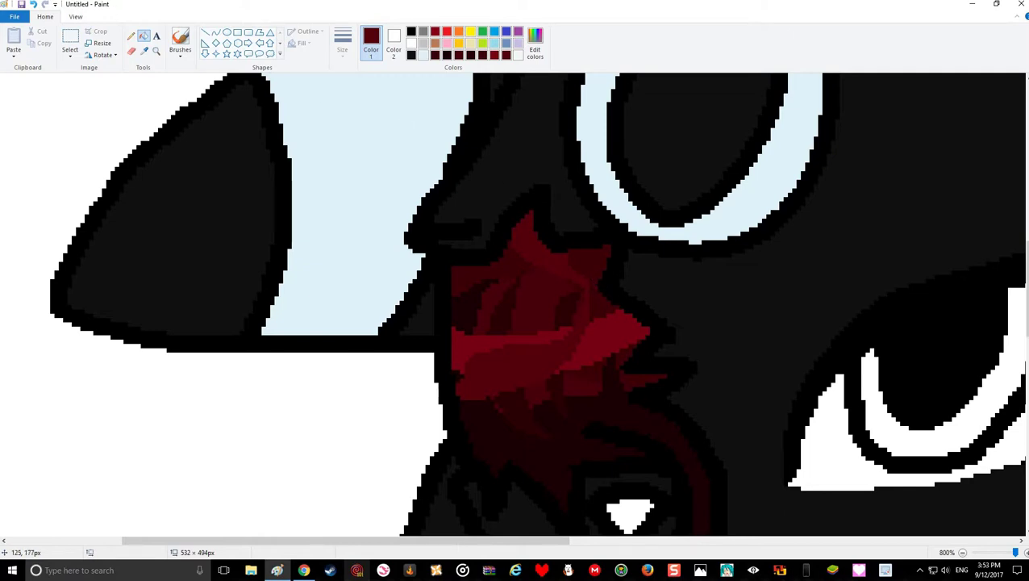
left_click(130, 36)
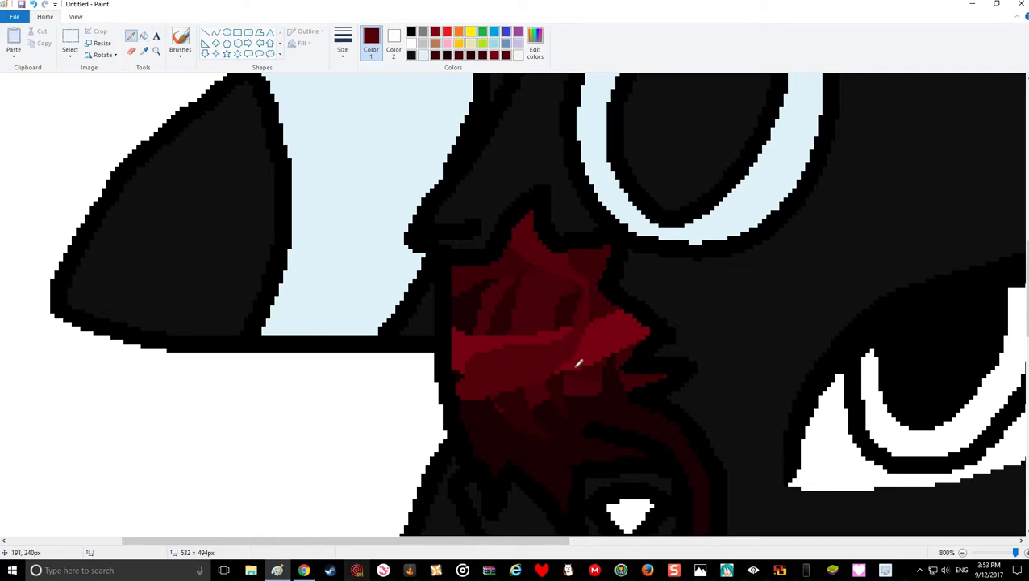
left_click_drag(604, 395, 650, 423)
left_click_drag(590, 386, 580, 455)
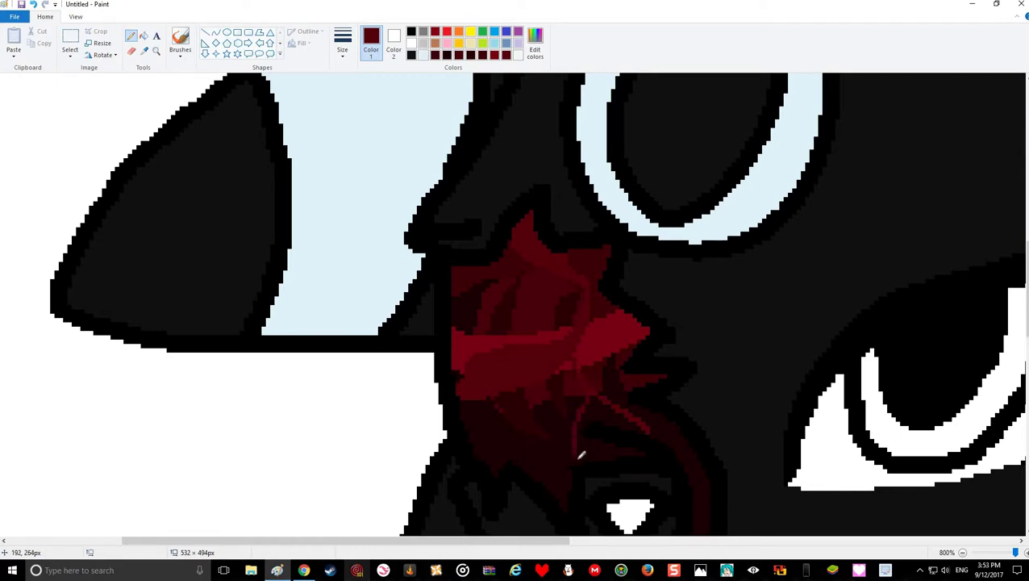
left_click(146, 37)
left_click(597, 404)
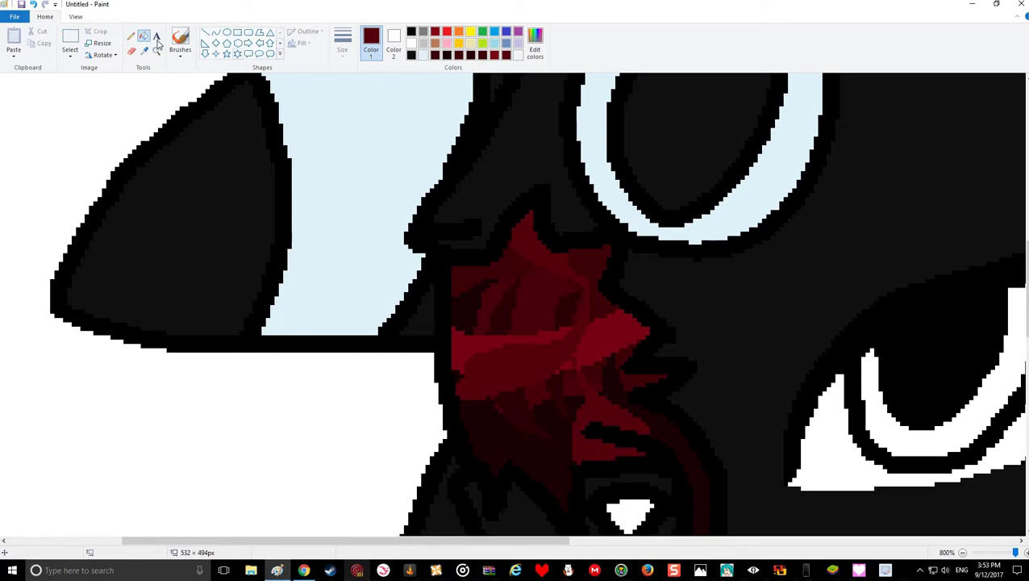
Mix a slightly darker pale blue from the markings' colour, with RGB 214, 240, 248
scroll(608, 364, "down", 3)
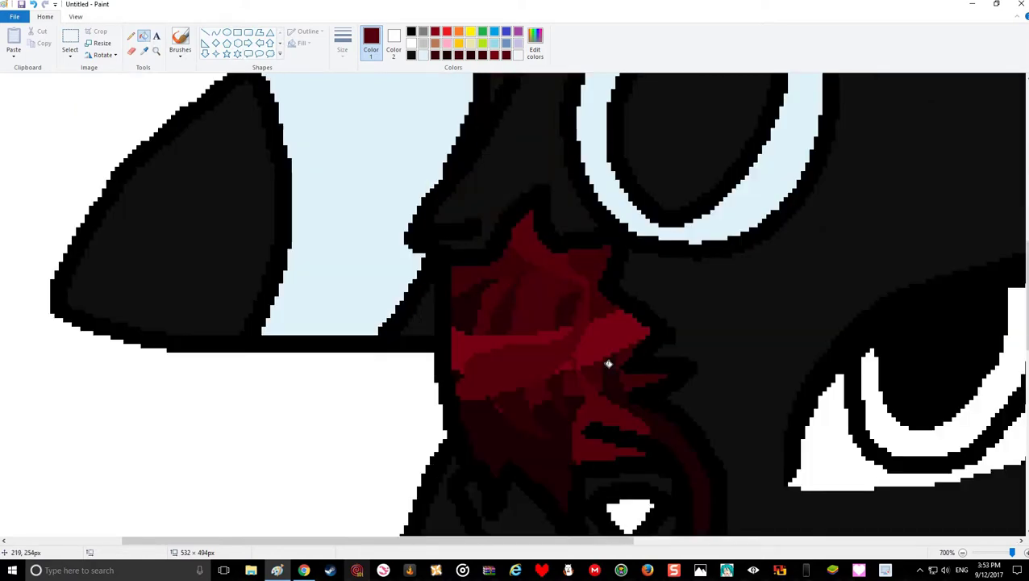
scroll(608, 364, "down", 3)
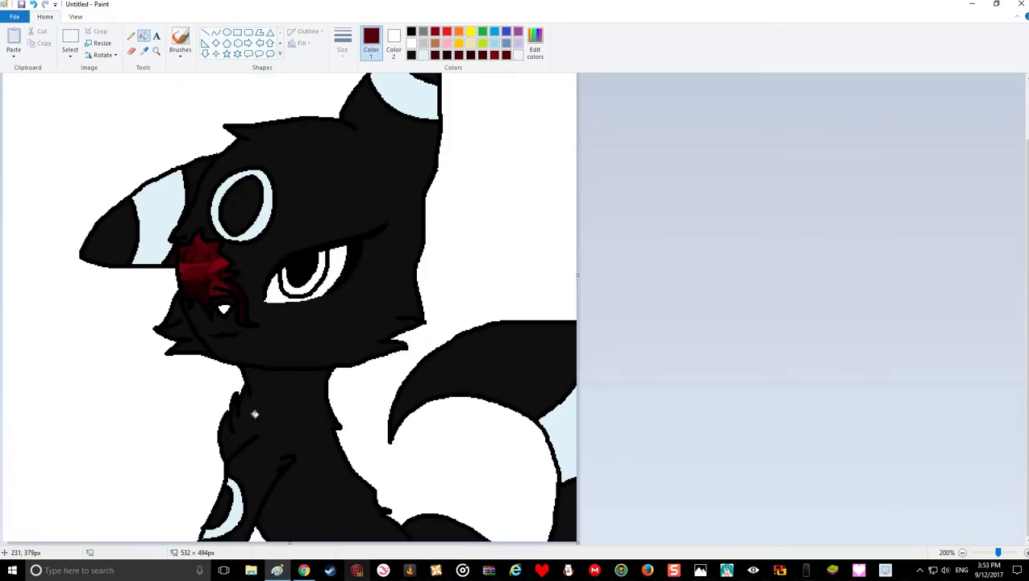
scroll(335, 416, "up", 4)
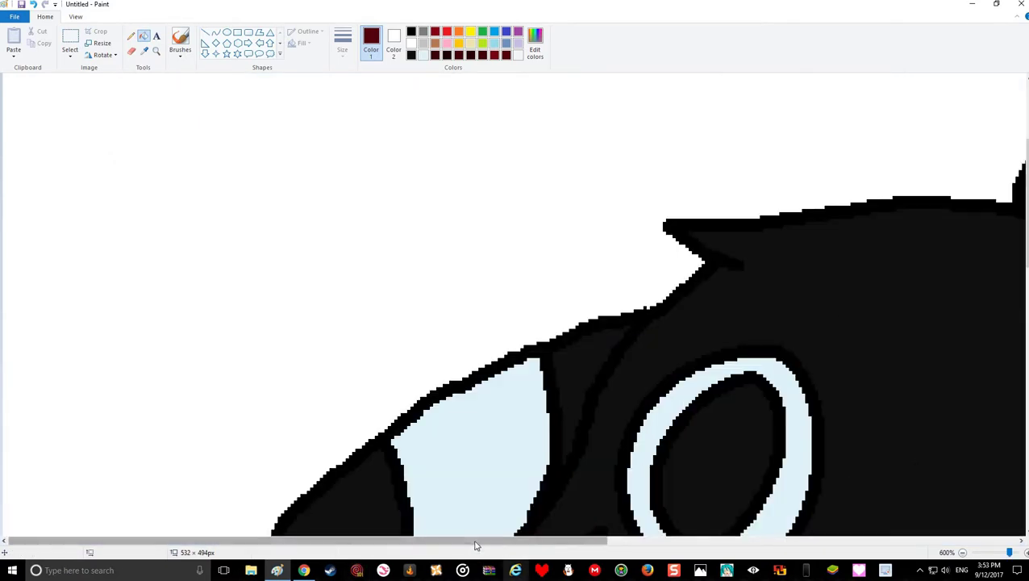
left_click_drag(476, 546, 650, 546)
scroll(645, 461, "down", 3)
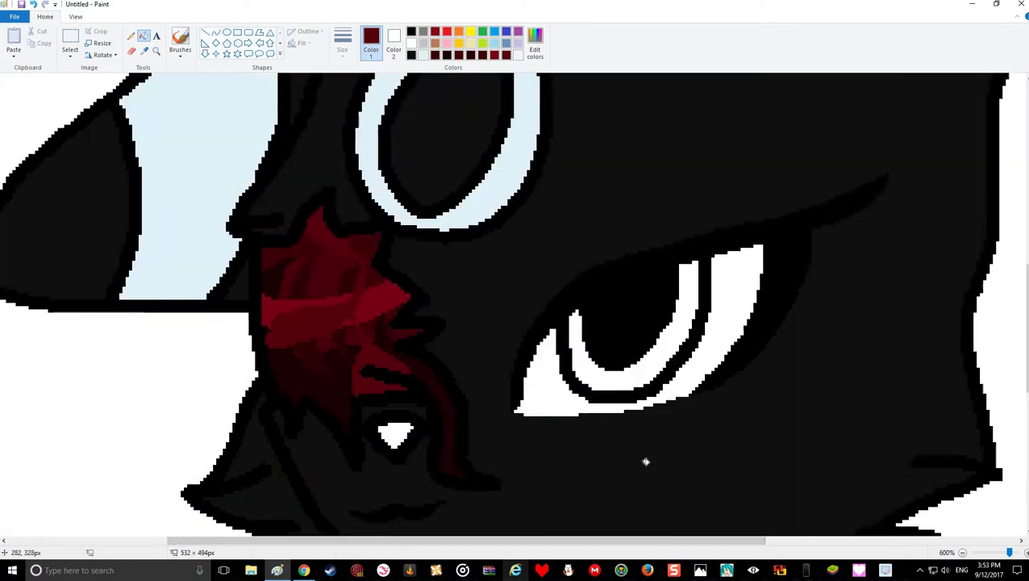
scroll(646, 461, "down", 2)
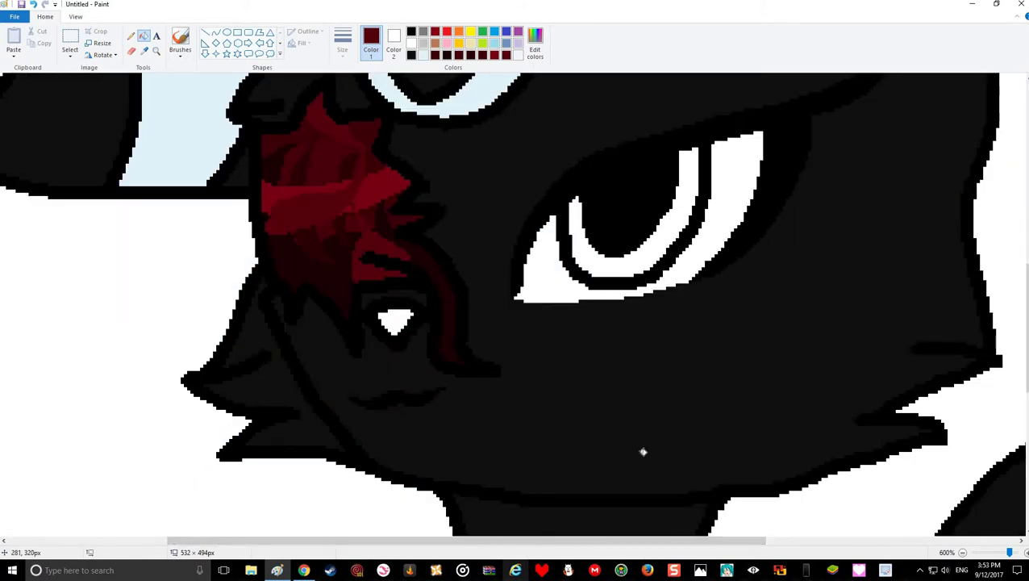
left_click(422, 55)
left_click(535, 40)
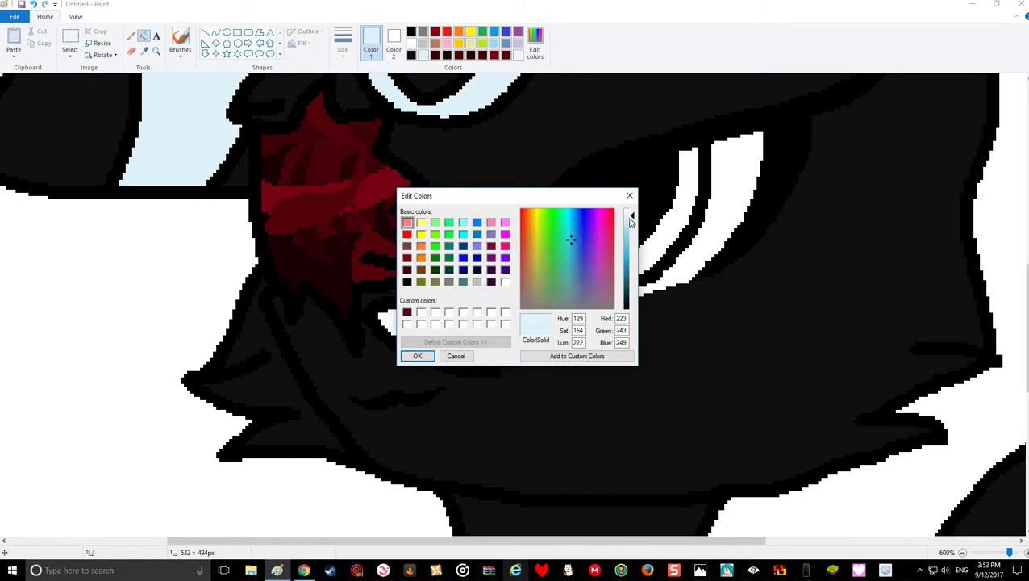
left_click(631, 219)
left_click(418, 356)
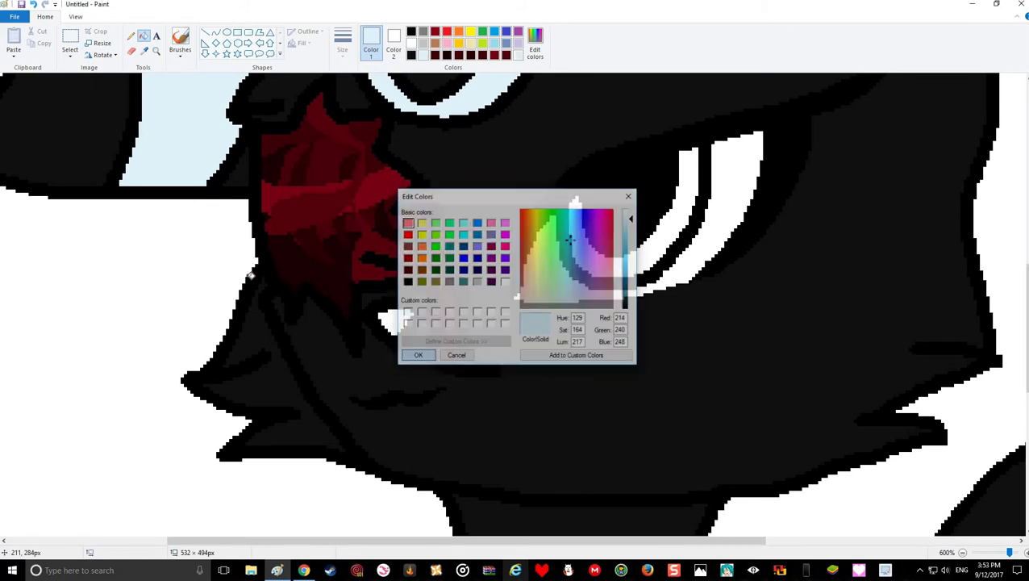
Outline and fill a curved shadow on the sideways ear's pale blue band, and patch the ear's lower outline in black
scroll(251, 275, "up", 5)
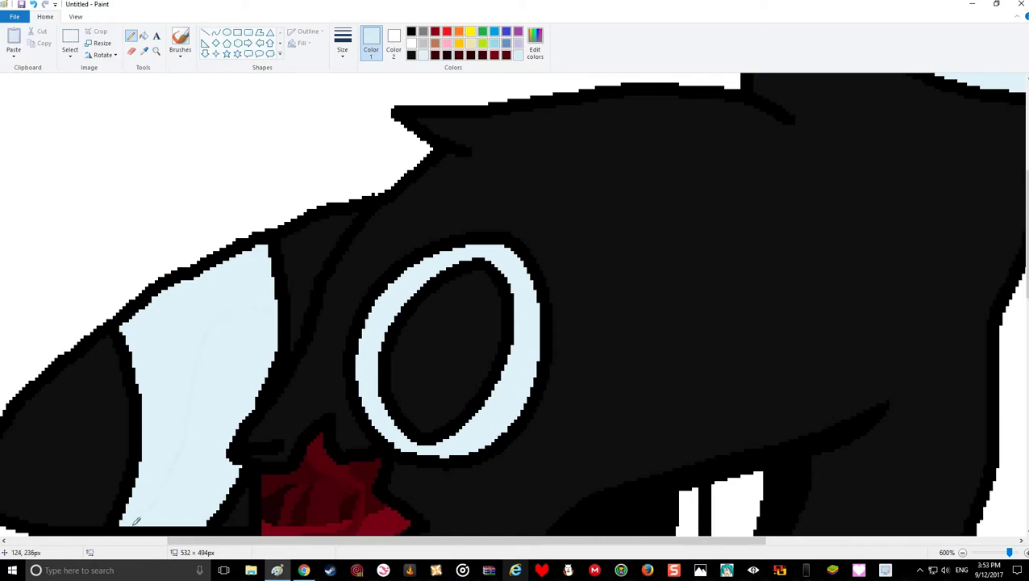
left_click(144, 37)
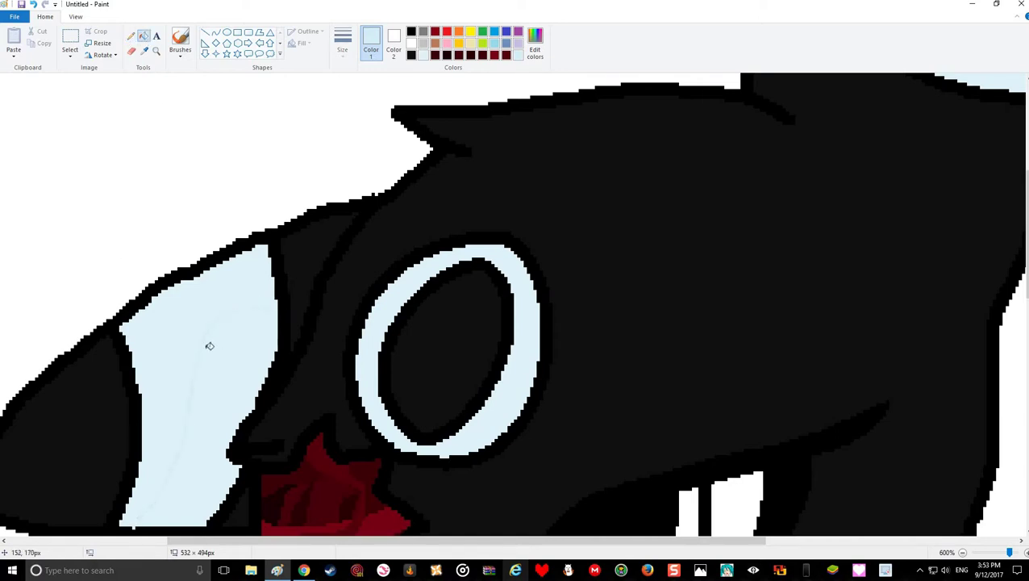
scroll(201, 354, "down", 5)
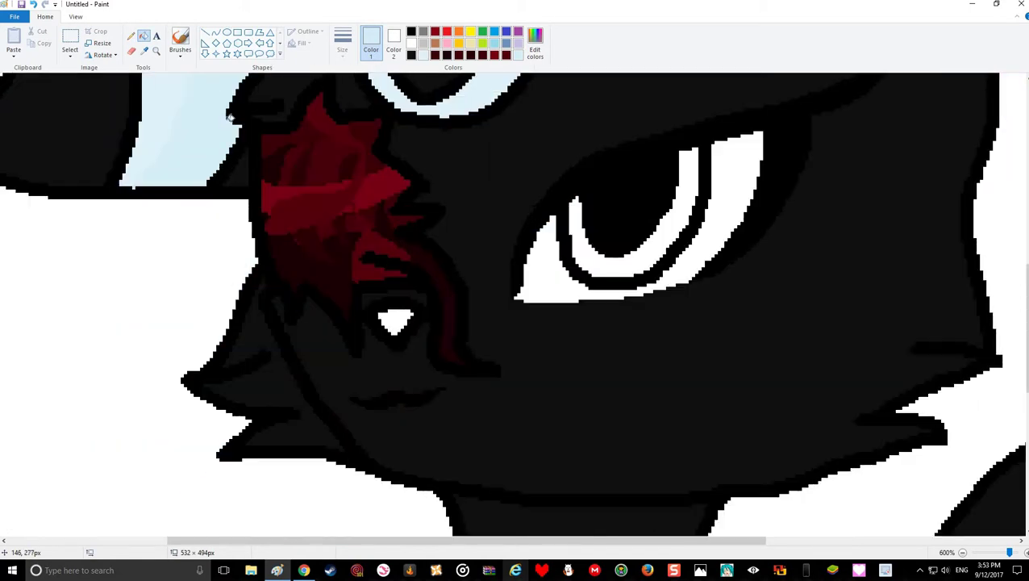
scroll(204, 324, "up", 5)
scroll(172, 349, "down", 10)
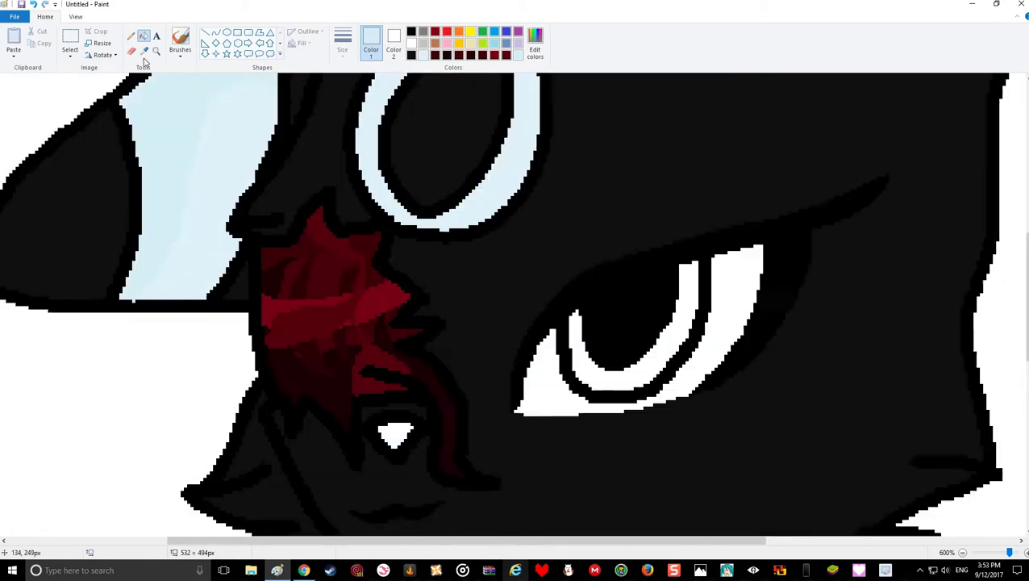
scroll(122, 168, "up", 4)
left_click(131, 36)
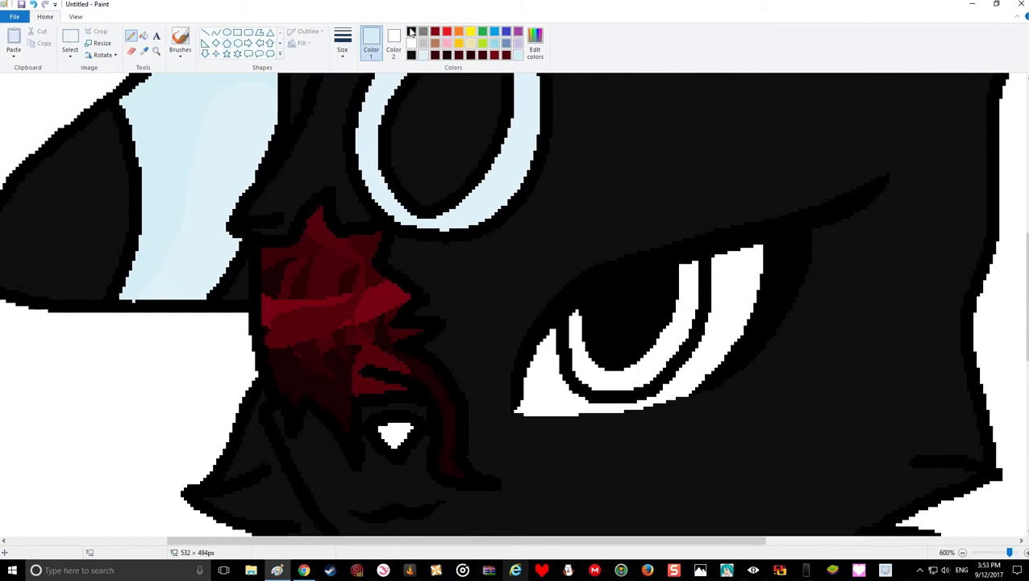
left_click(411, 32)
scroll(362, 330, "down", 3)
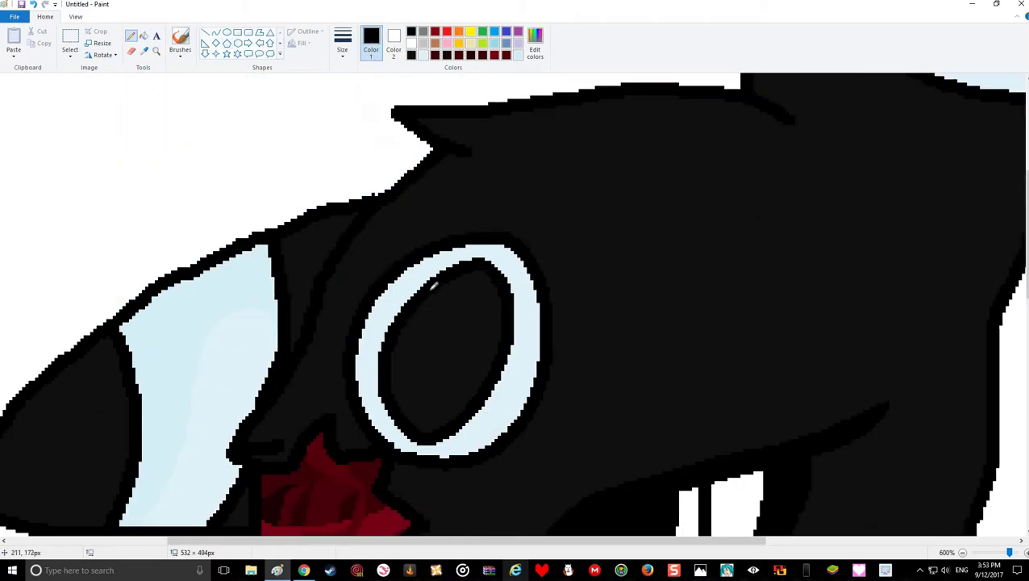
Outline and fill shadows in the darker pale blue on the upright ear's band and the forehead ring
scroll(678, 302, "up", 1)
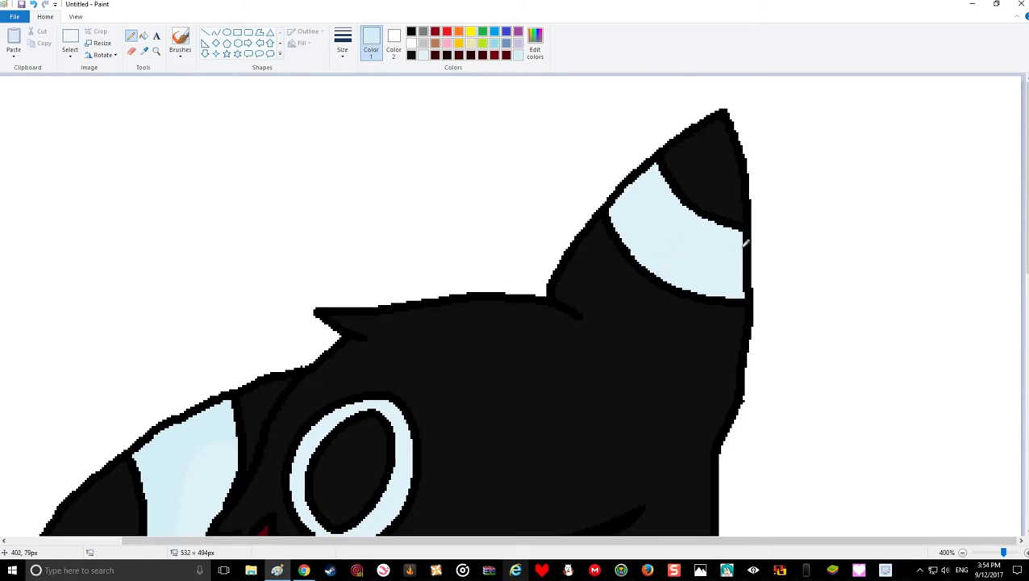
left_click(143, 36)
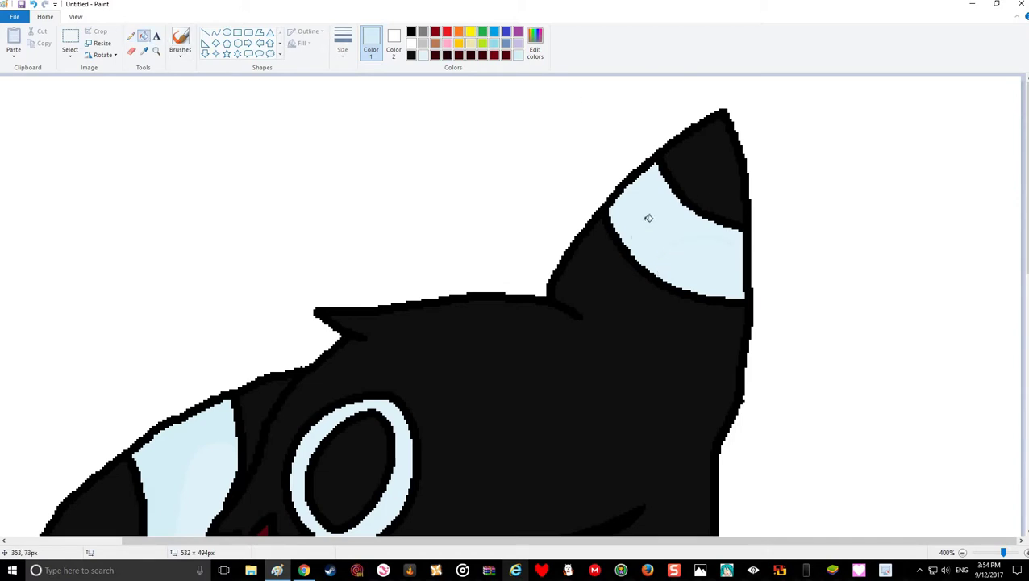
scroll(342, 384, "down", 3)
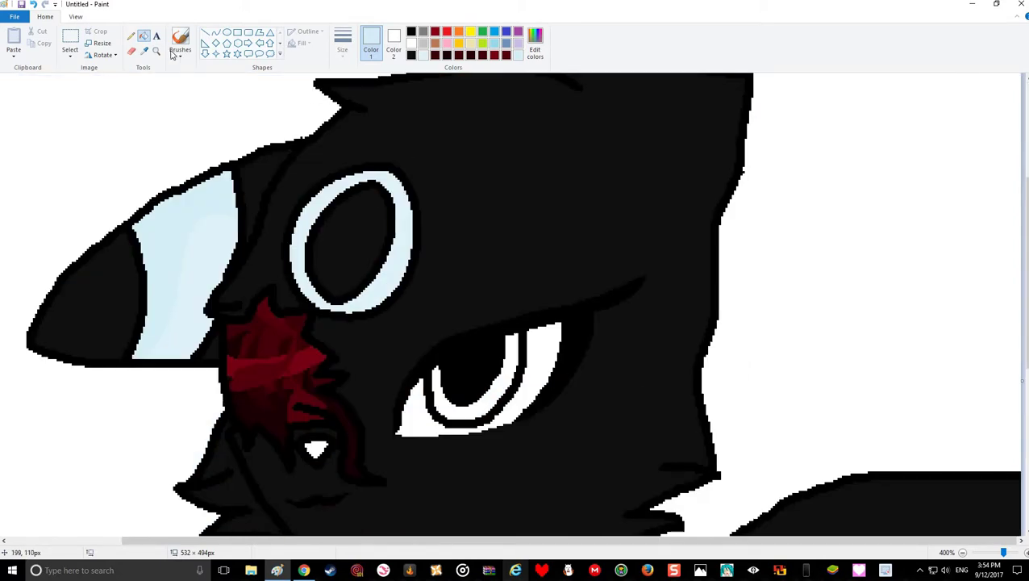
left_click(132, 36)
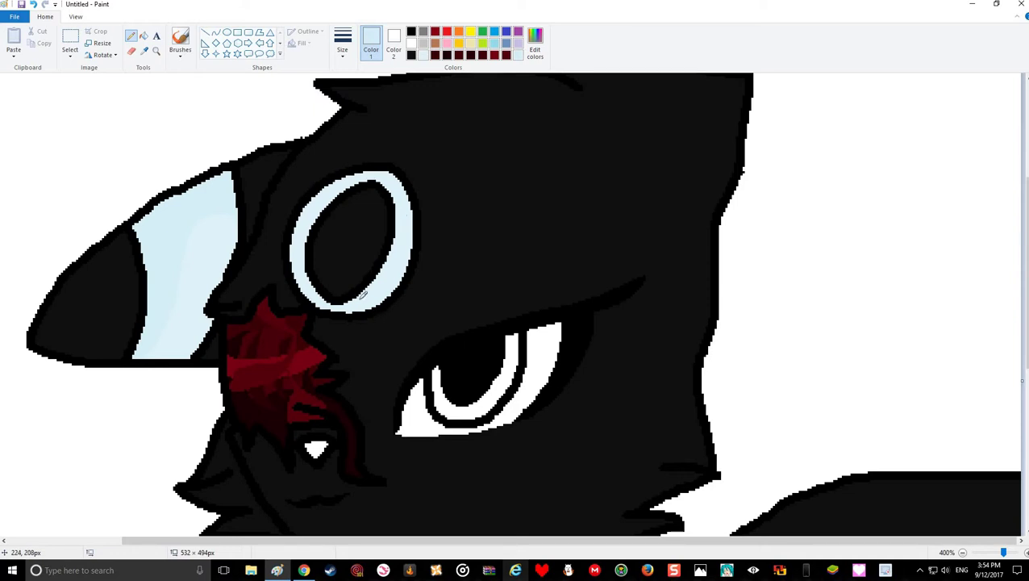
left_click(143, 36)
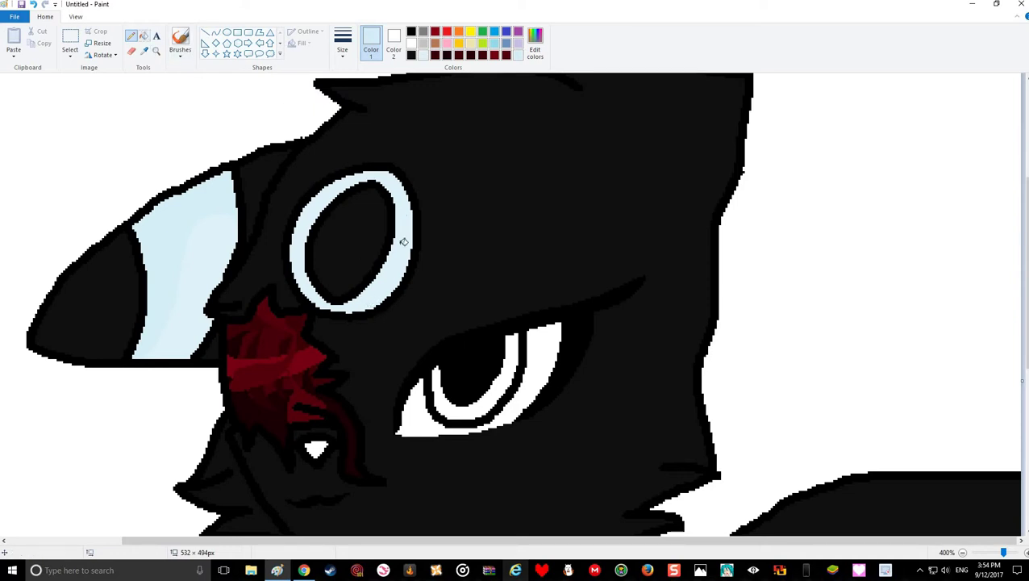
left_click(382, 282)
left_click(384, 285)
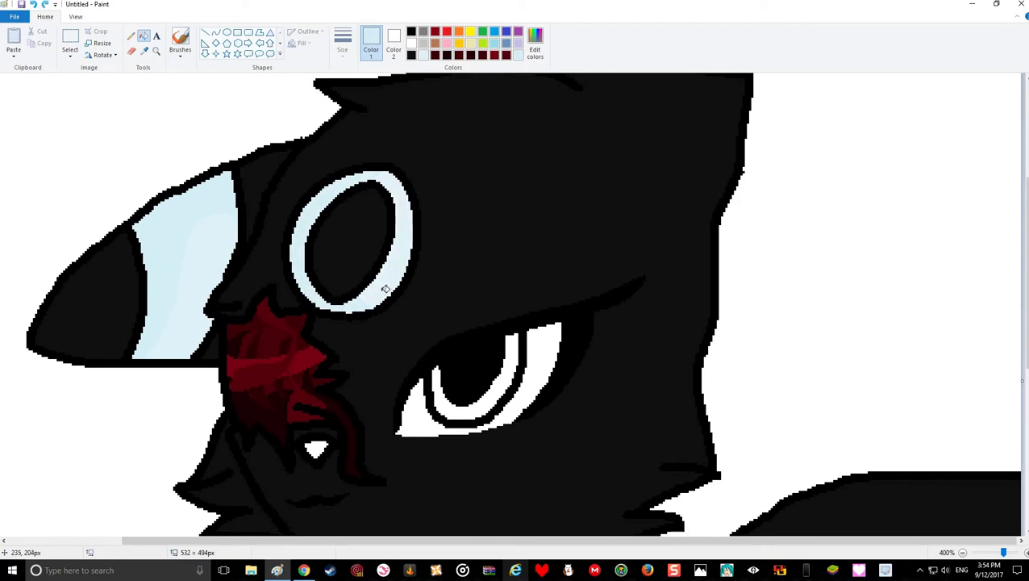
Fill the eye's white iris ring and the small white nose with the darker pale blue
scroll(394, 325, "down", 3)
left_click(466, 297)
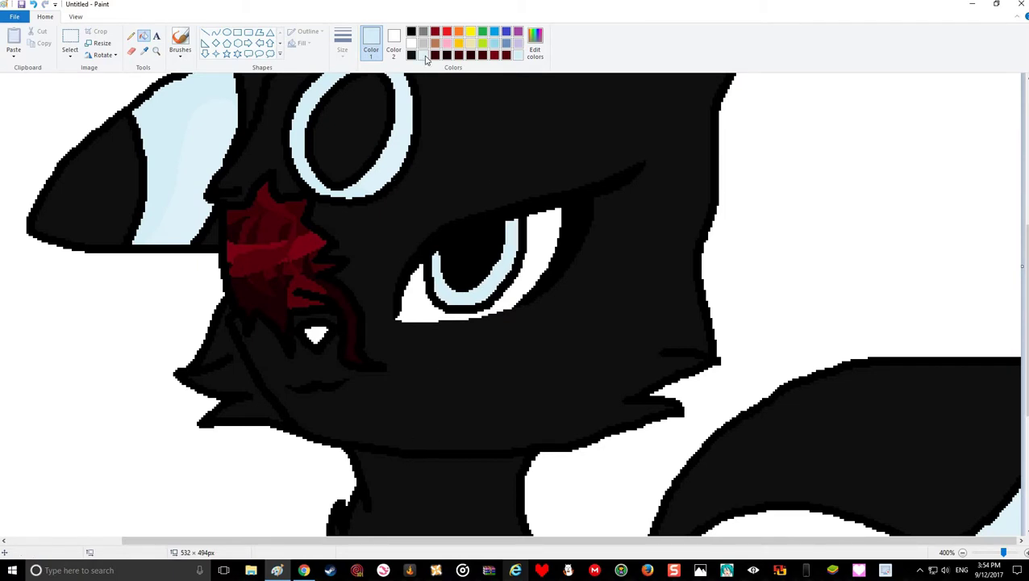
left_click(315, 332)
Outline a curved shadow on the tail's pale blue band and fill it with the darker pale blue
scroll(486, 516, "down", 3)
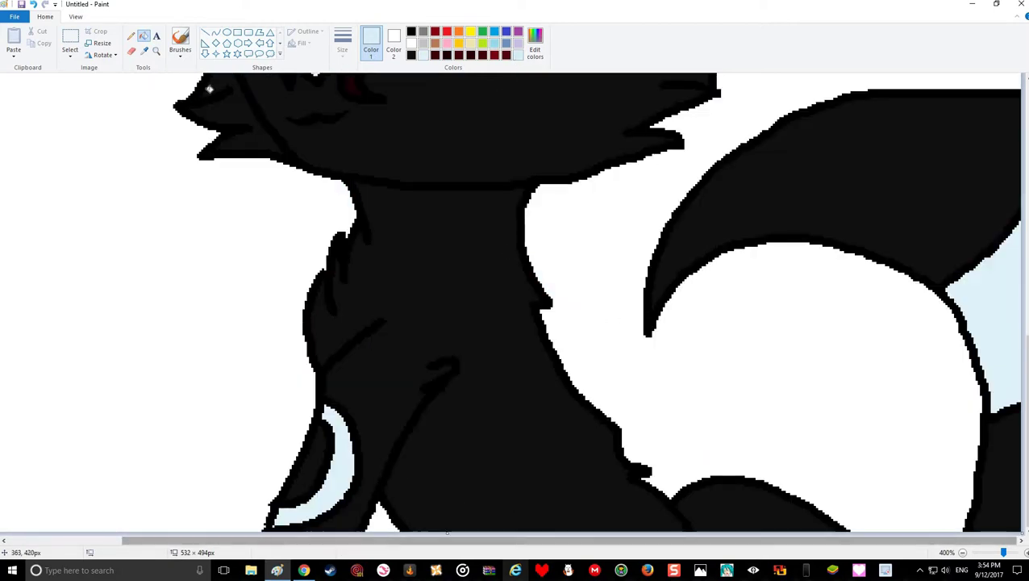
left_click(131, 35)
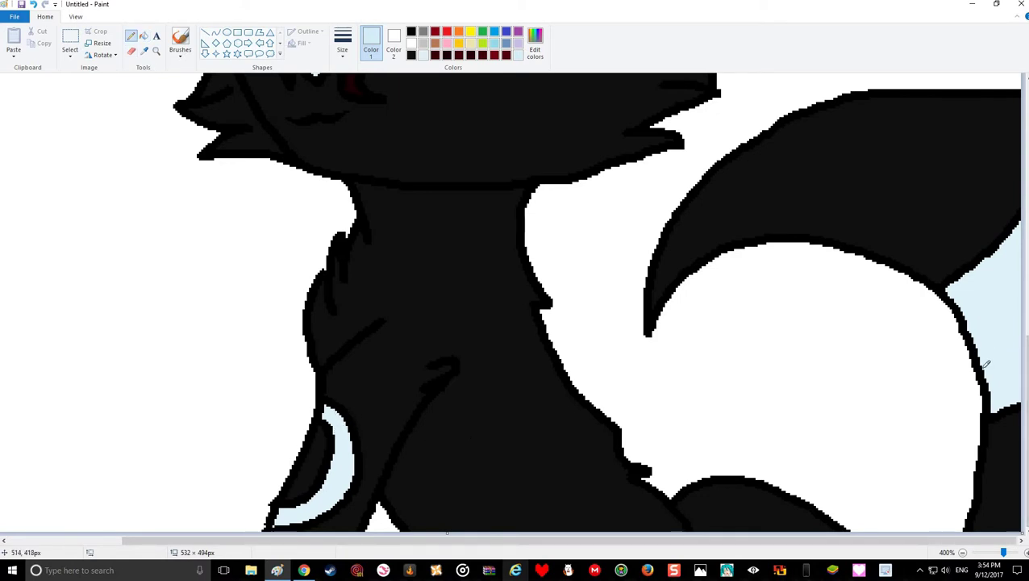
left_click(143, 36)
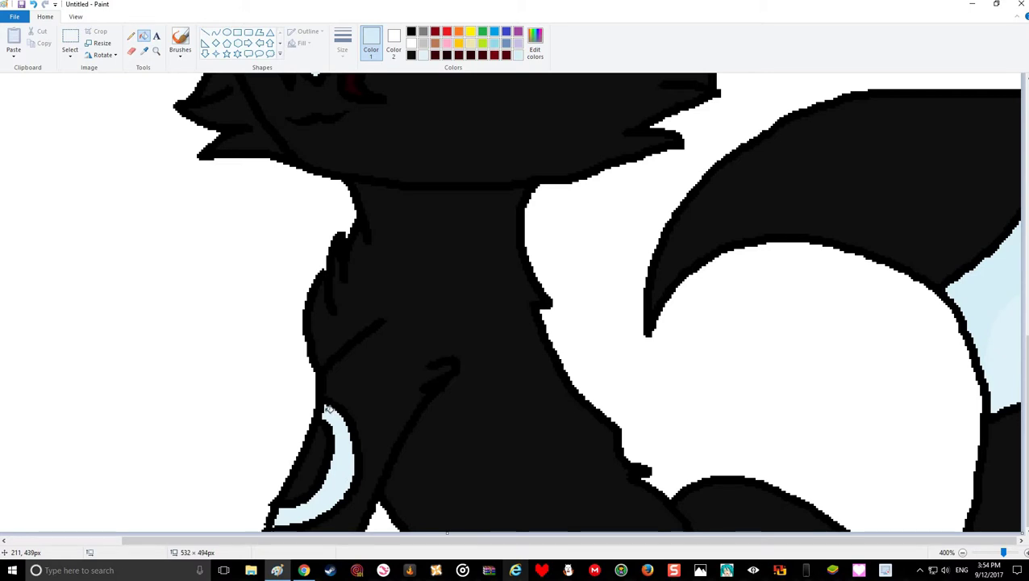
Sample the black line-art colour, close off the white gap between the legs and fill it with black
scroll(443, 401, "down", 3)
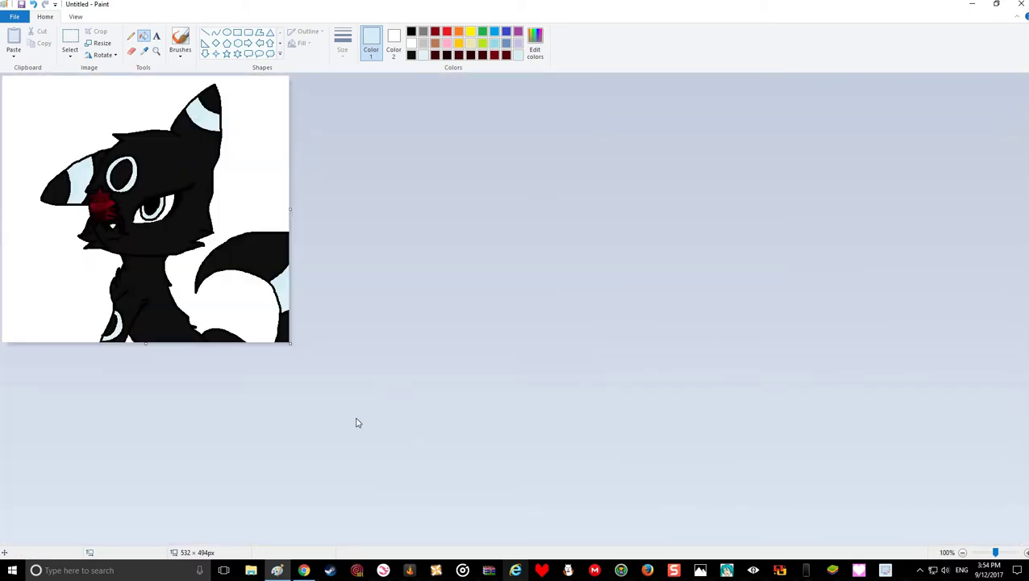
scroll(356, 420, "up", 2)
left_click(143, 50)
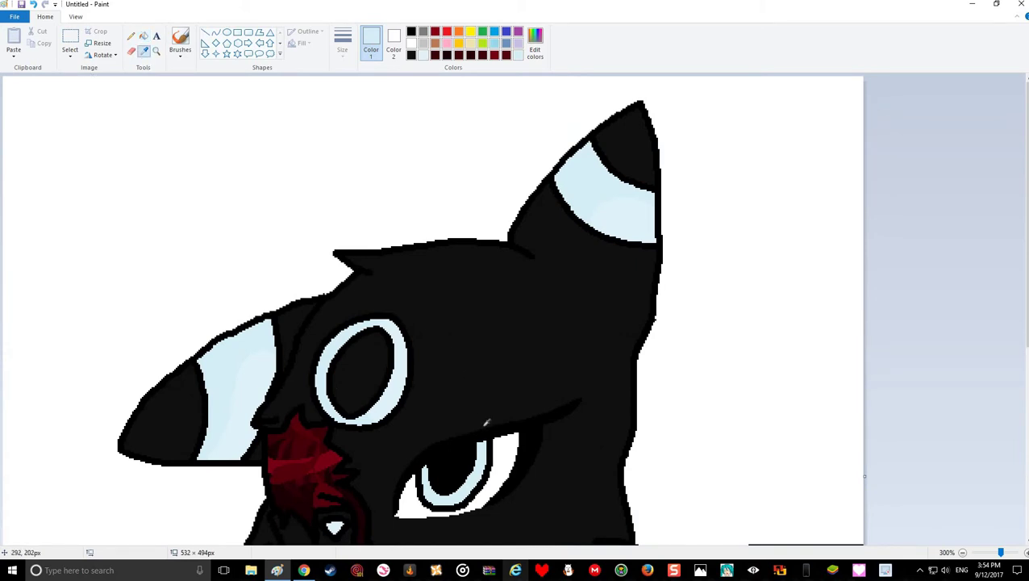
left_click(509, 424)
scroll(500, 419, "down", 4)
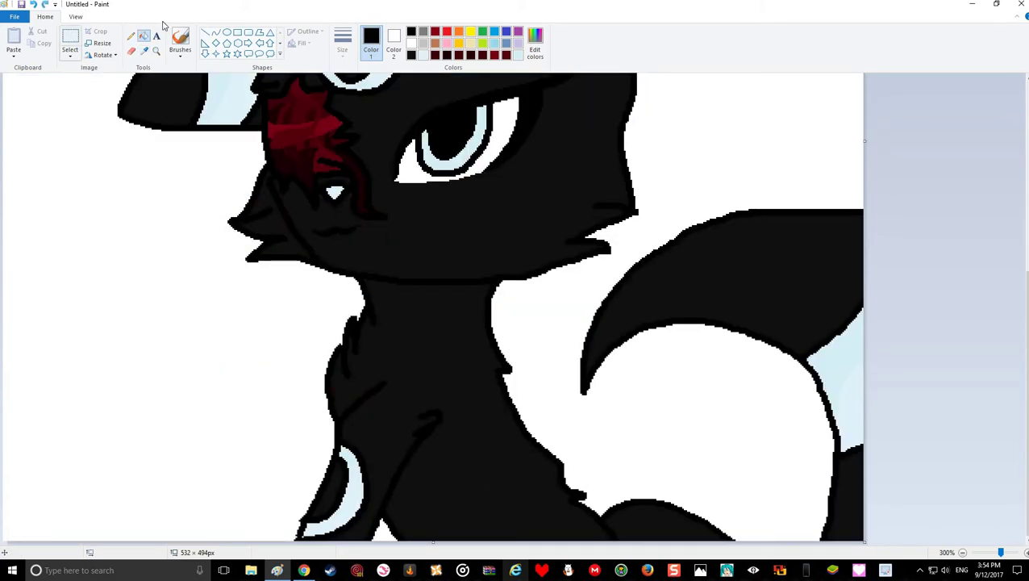
left_click(131, 36)
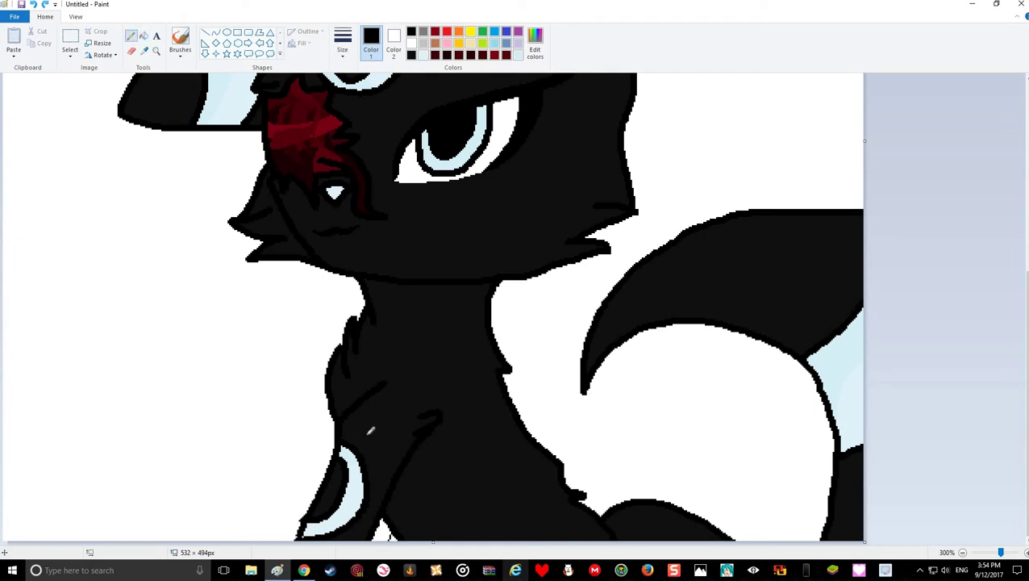
left_click(144, 36)
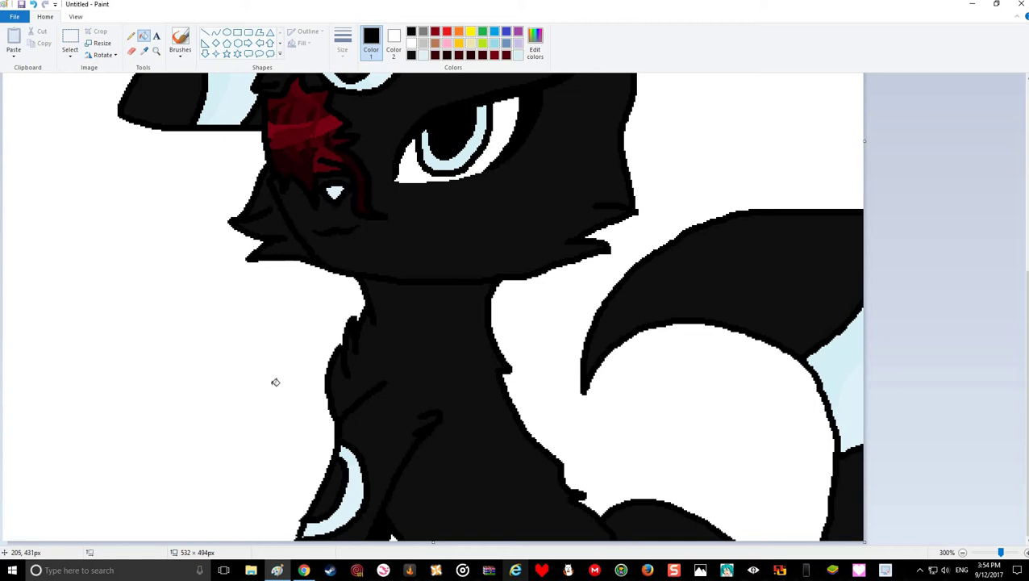
Handwrite the name in red with the Pencil across the top of the head, ending in a looped flourish
scroll(283, 374, "down", 4)
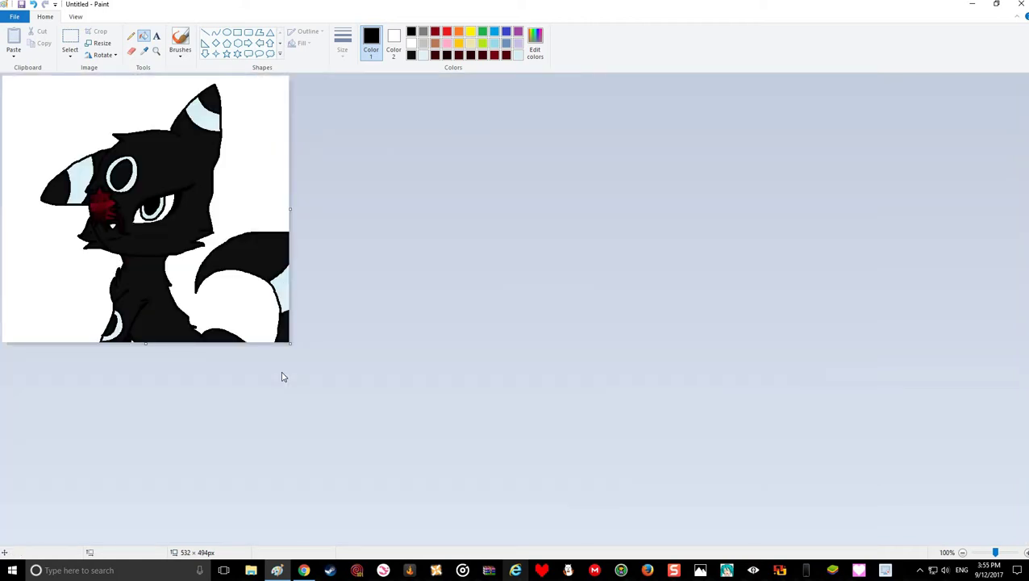
scroll(282, 377, "up", 2)
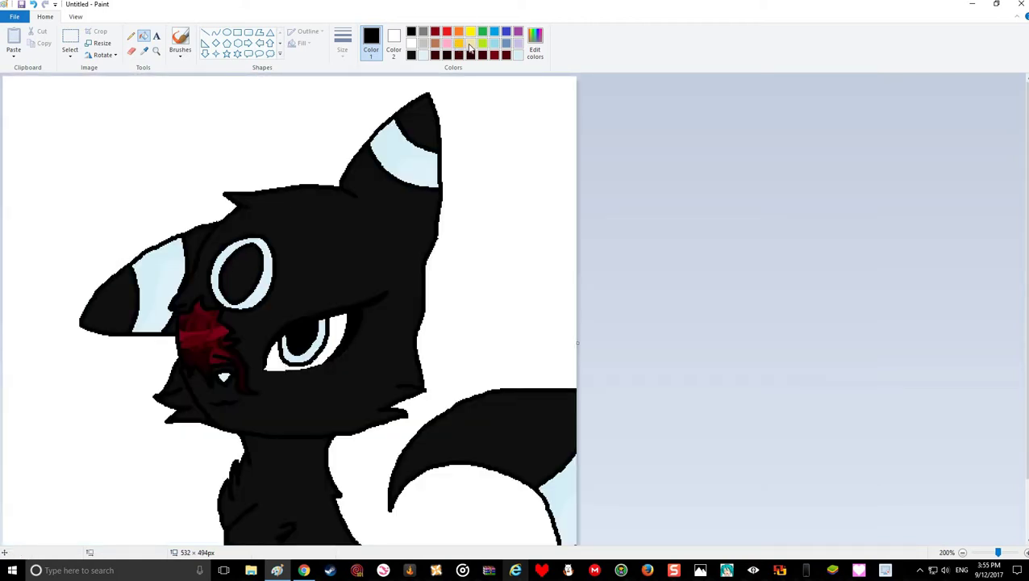
scroll(216, 266, "down", 2)
scroll(208, 317, "up", 2)
scroll(202, 182, "up", 2)
left_click(447, 32)
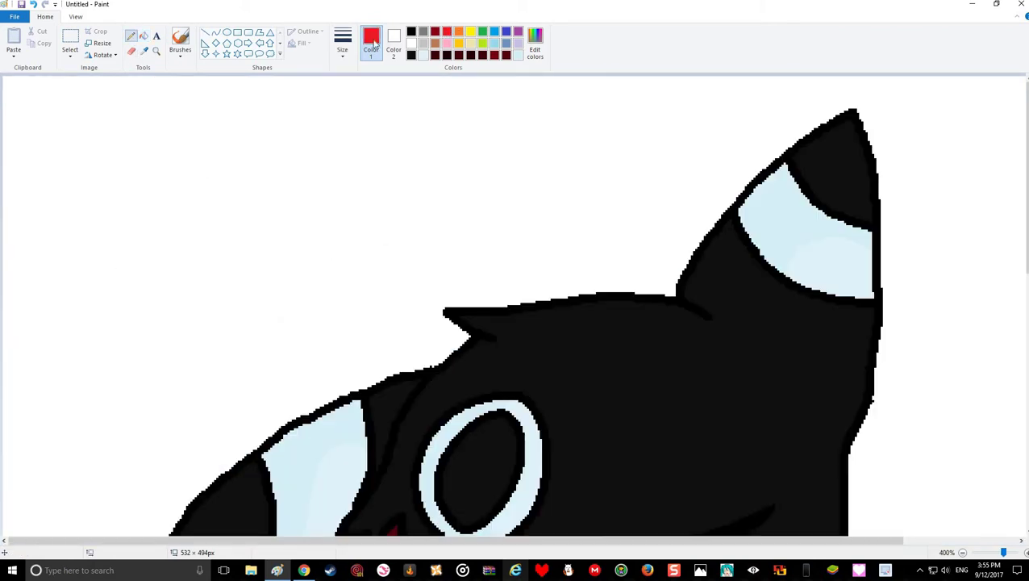
left_click(342, 40)
left_click(394, 116)
mouse_move(537, 269)
left_mouse_down()
mouse_move(469, 276)
mouse_move(504, 303)
left_mouse_up()
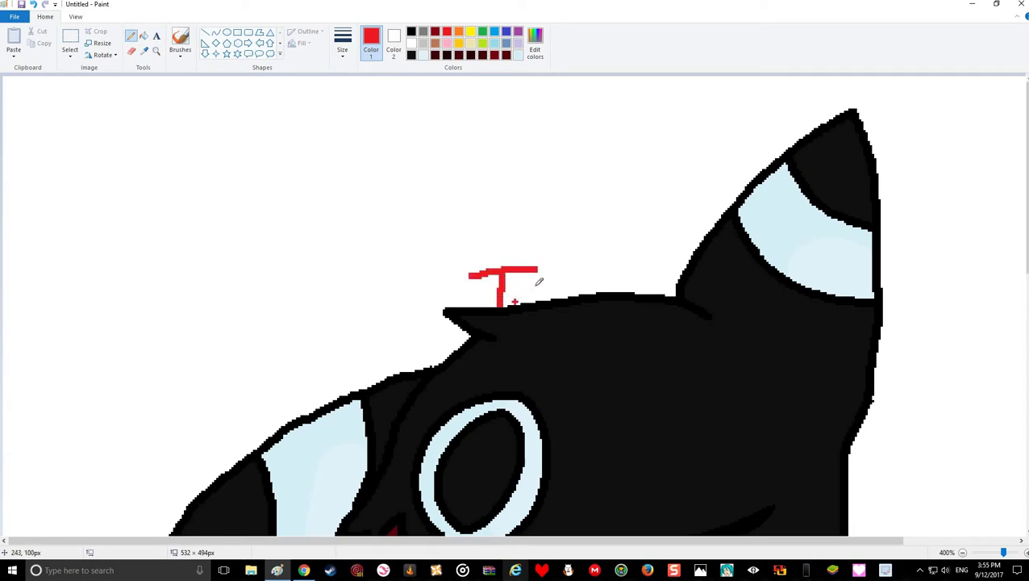
mouse_move(536, 273)
left_mouse_down()
mouse_move(547, 299)
mouse_move(566, 263)
mouse_move(568, 297)
mouse_move(598, 283)
mouse_move(603, 295)
left_mouse_up()
key("ctrl+z")
mouse_move(627, 262)
left_mouse_down()
mouse_move(655, 287)
mouse_move(666, 261)
mouse_move(593, 318)
mouse_move(763, 321)
left_mouse_up()
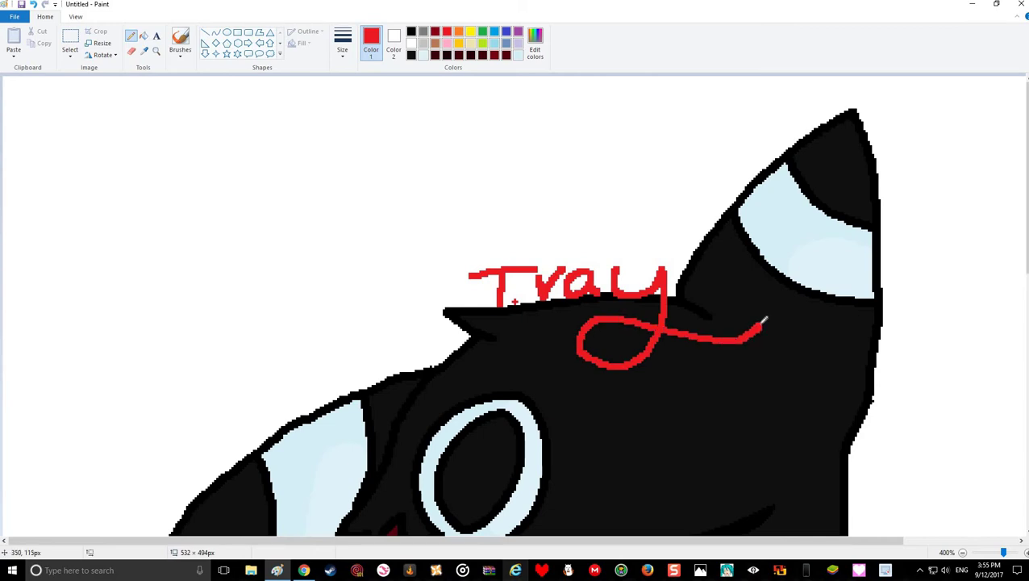
scroll(660, 362, "down", 4)
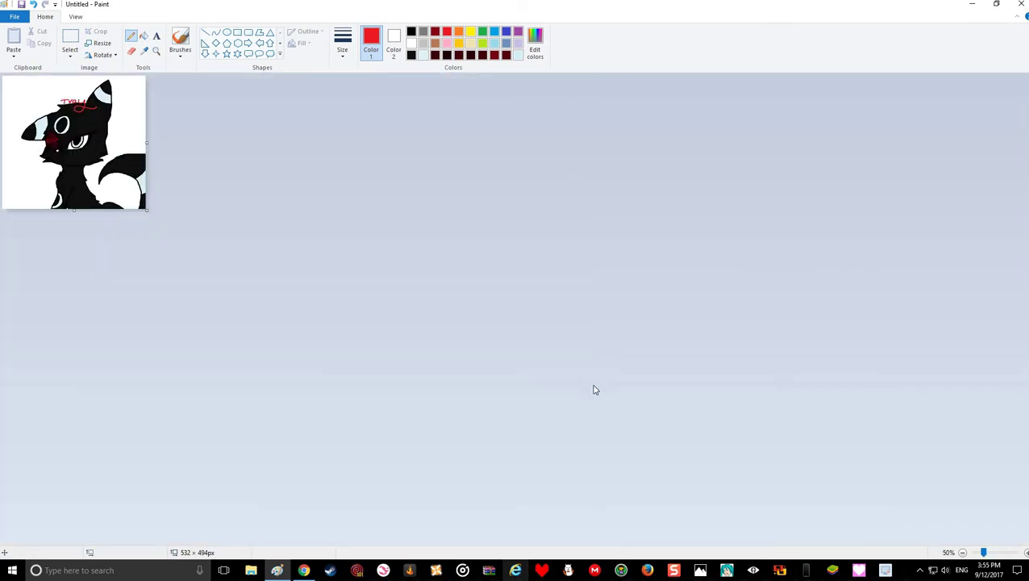
scroll(594, 381, "up", 2)
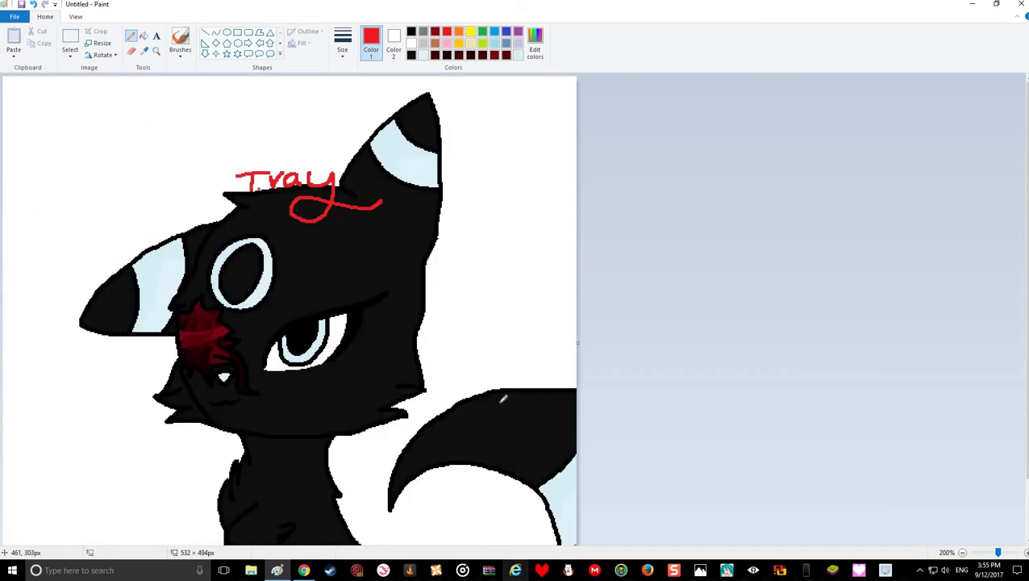
Undo all the strokes of the red handwritten name across the top of the head
scroll(500, 398, "down", 2)
scroll(496, 402, "up", 2)
key("ctrl+z")
key("ctrl+z")
key("ctrl+z")
key("ctrl+z")
key("ctrl+z")
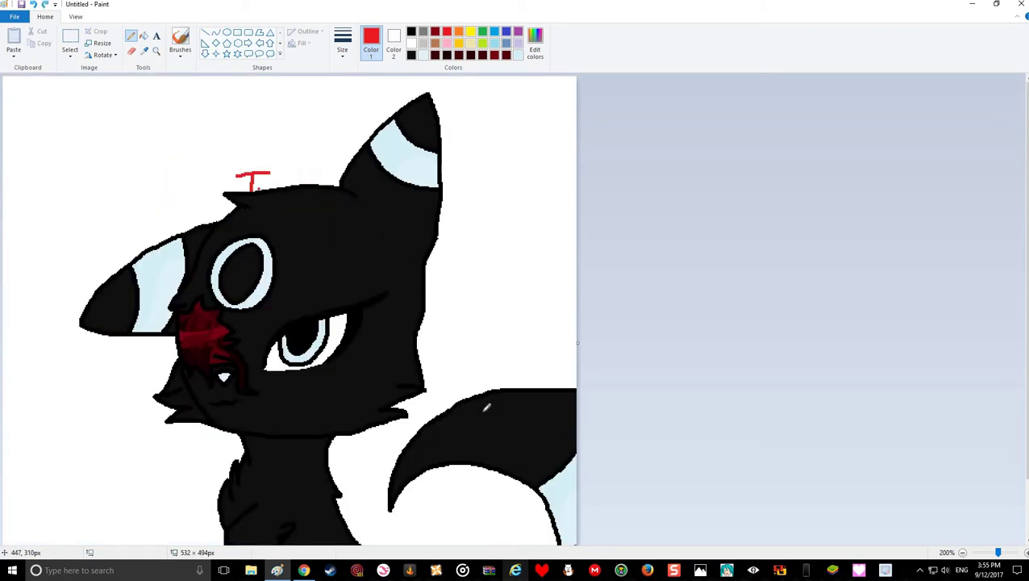
key("ctrl+z")
Handwrite the name in small bright red Pencil letters inside the dark red muzzle patch, ending in a looped flourish
scroll(485, 406, "down", 2)
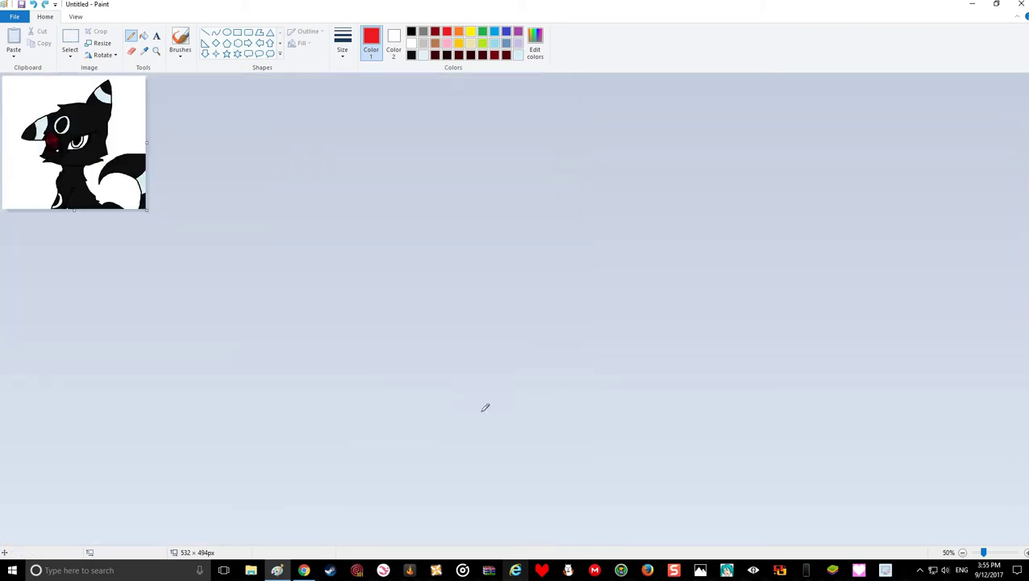
scroll(485, 406, "up", 5)
scroll(438, 454, "right", 3)
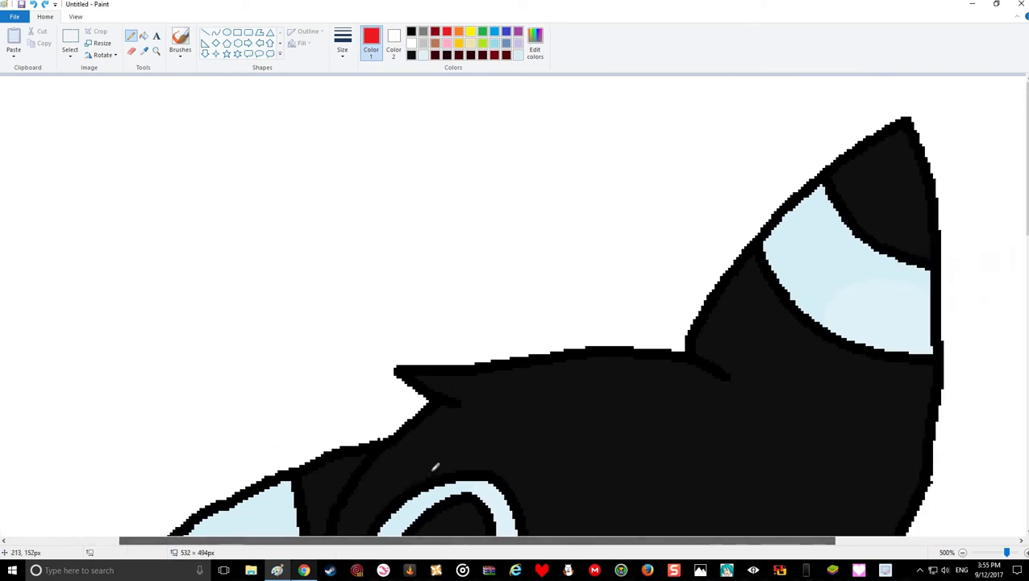
scroll(437, 454, "down", 5)
scroll(466, 436, "down", 2)
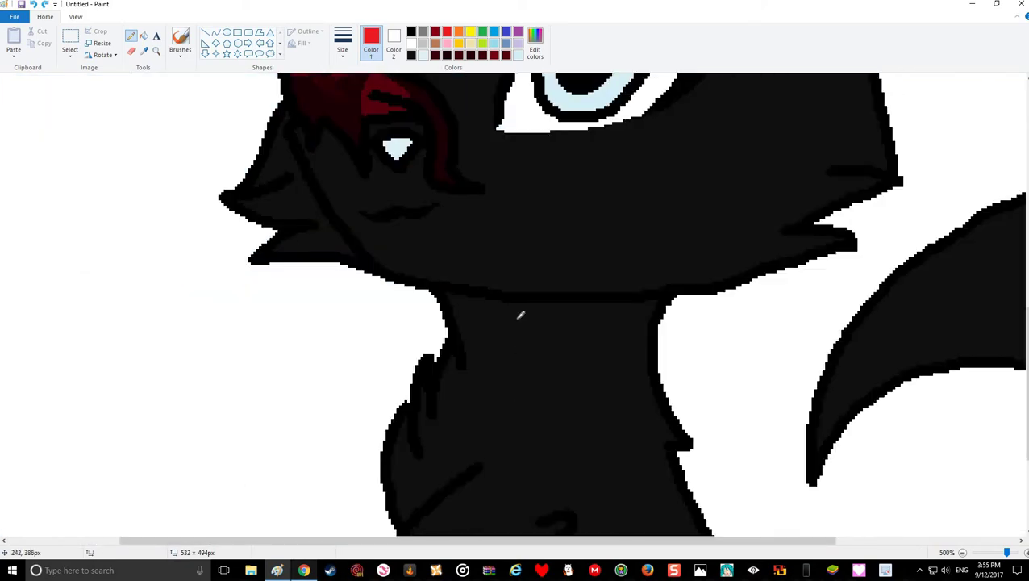
scroll(478, 387, "up", 3)
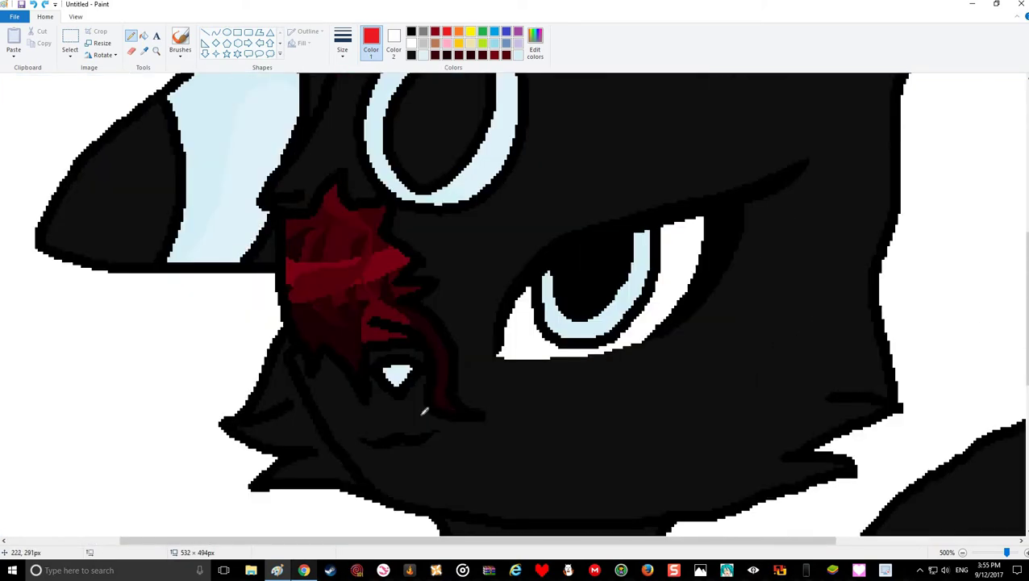
scroll(468, 403, "up", 3)
scroll(488, 419, "up", 1)
scroll(492, 407, "down", 1)
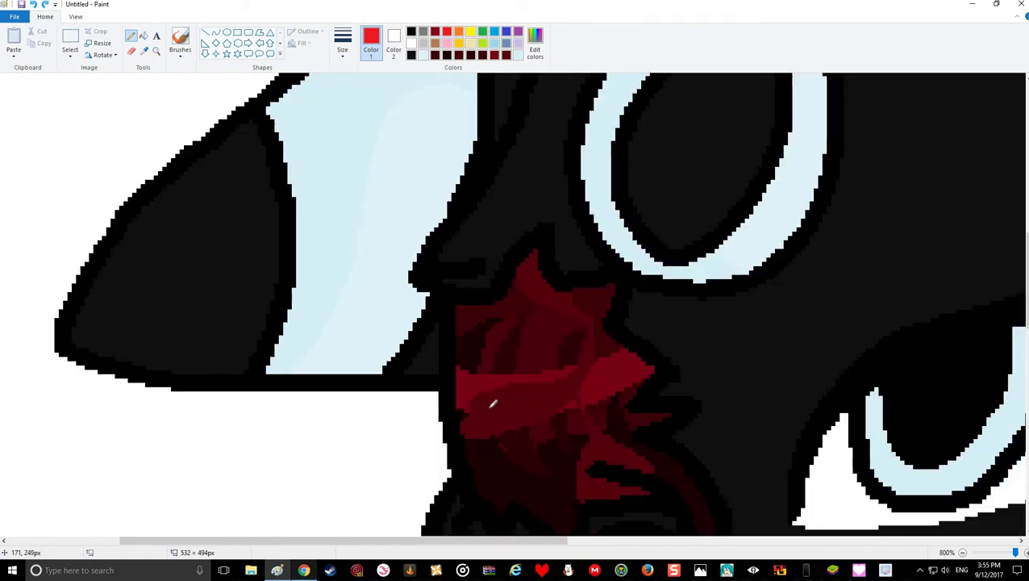
mouse_move(464, 354)
left_mouse_down()
mouse_move(510, 341)
mouse_move(489, 394)
left_mouse_up()
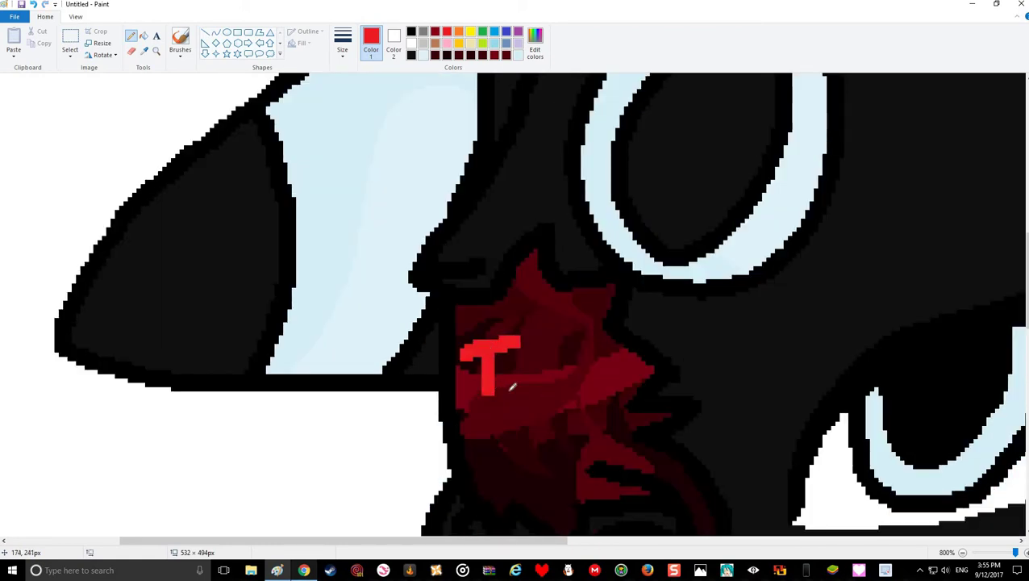
left_click(509, 392)
left_click_drag(524, 354, 542, 397)
mouse_move(555, 342)
left_mouse_down()
mouse_move(544, 386)
mouse_move(574, 392)
mouse_move(628, 360)
mouse_move(615, 431)
mouse_move(634, 462)
left_mouse_up()
scroll(634, 462, "down", 3, "ctrl")
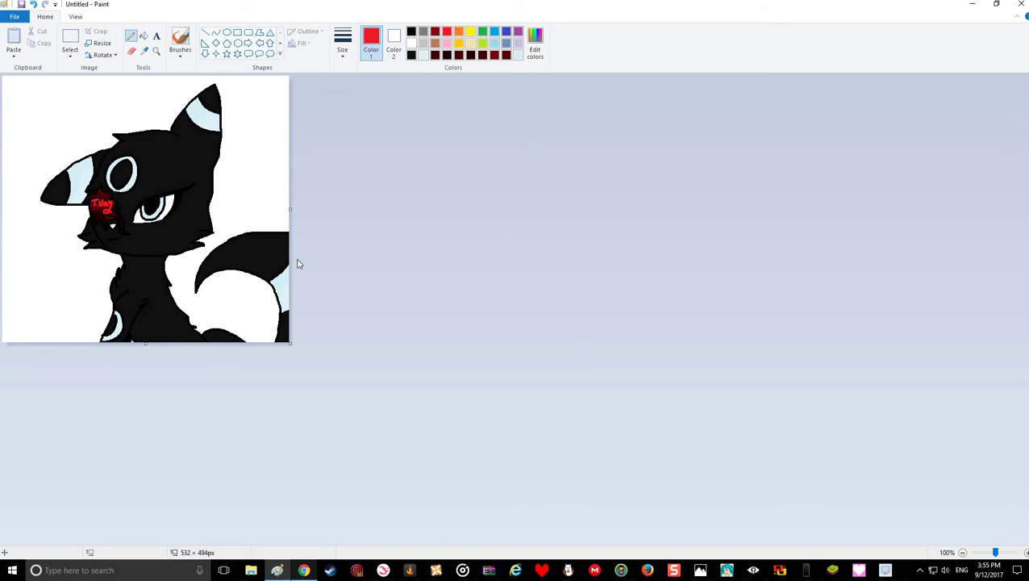
Close the drawing and save its changes as a PNG in the Pictures folder, entering the file name Umbr
left_click(1019, 4)
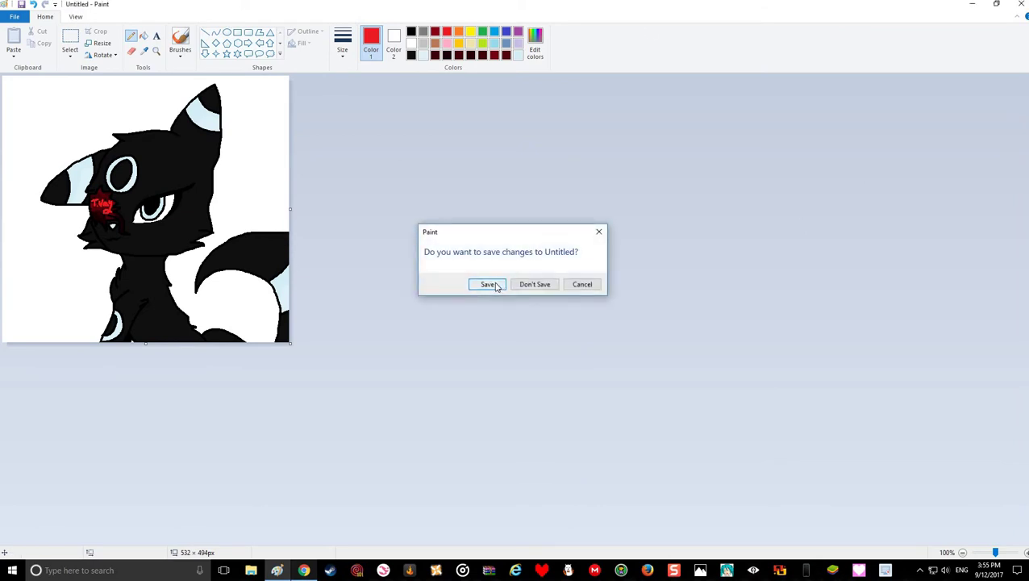
left_click(494, 286)
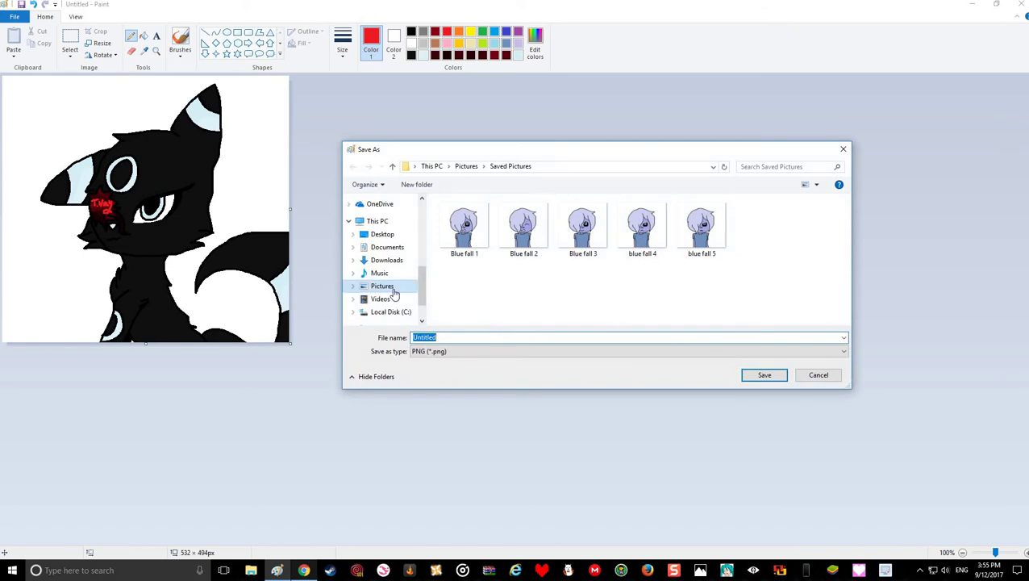
left_click(389, 289)
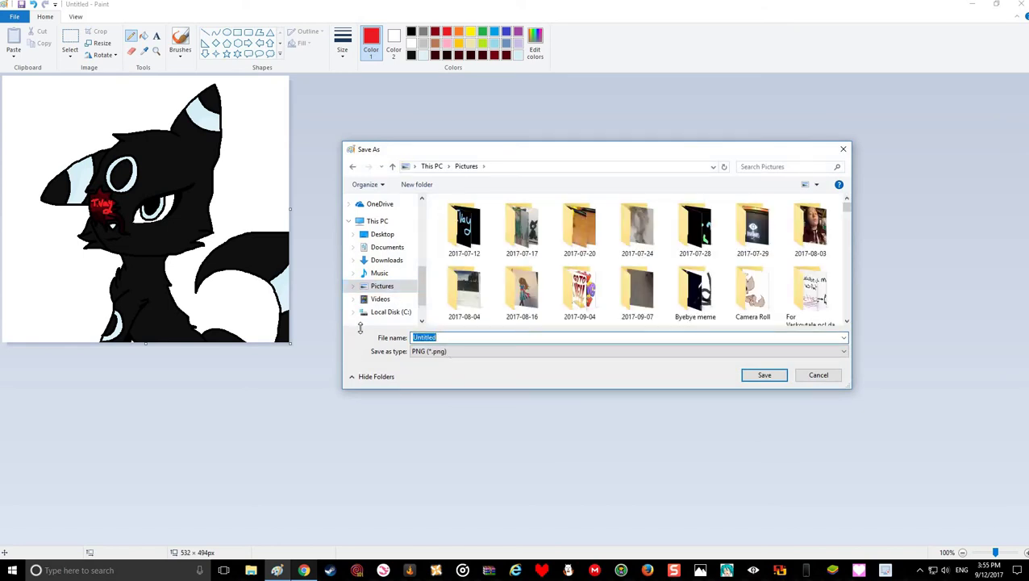
key("BackSpace")
type("Umbr")
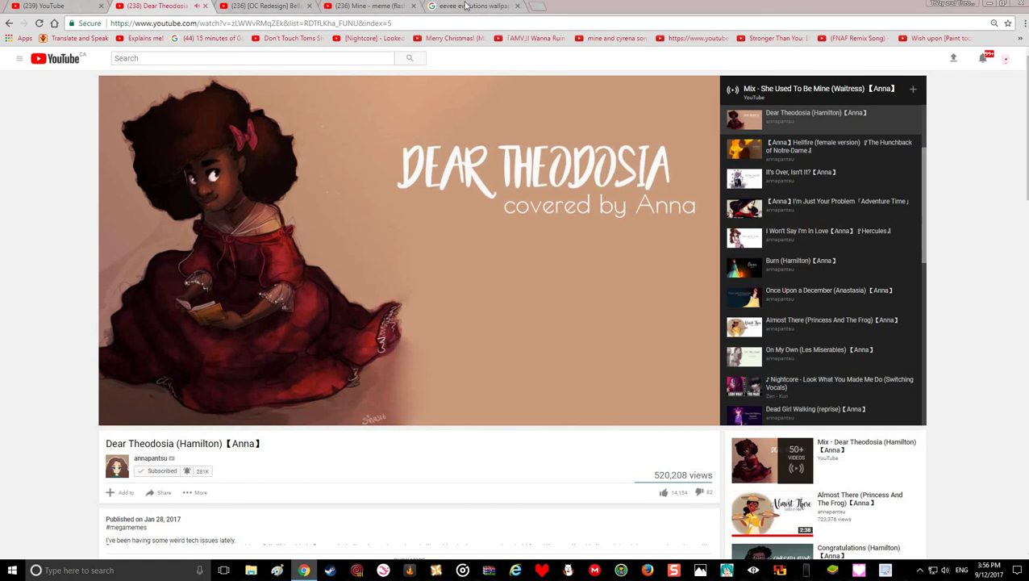
In Chrome, close the Eevee evolutions wallpaper search and open the bookmarked Translate and Speak page in a new tab
left_click(517, 6)
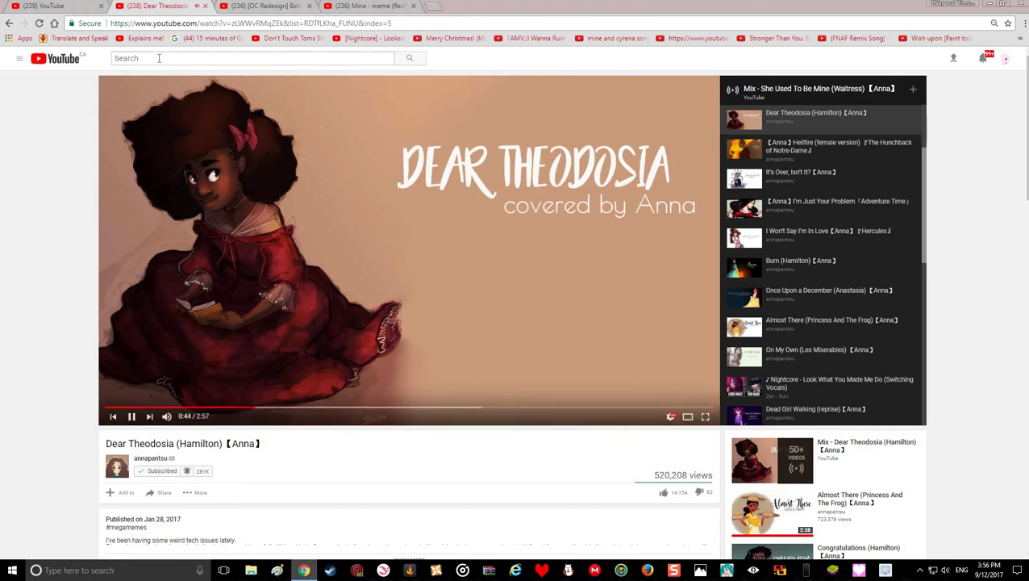
middle_click(81, 38)
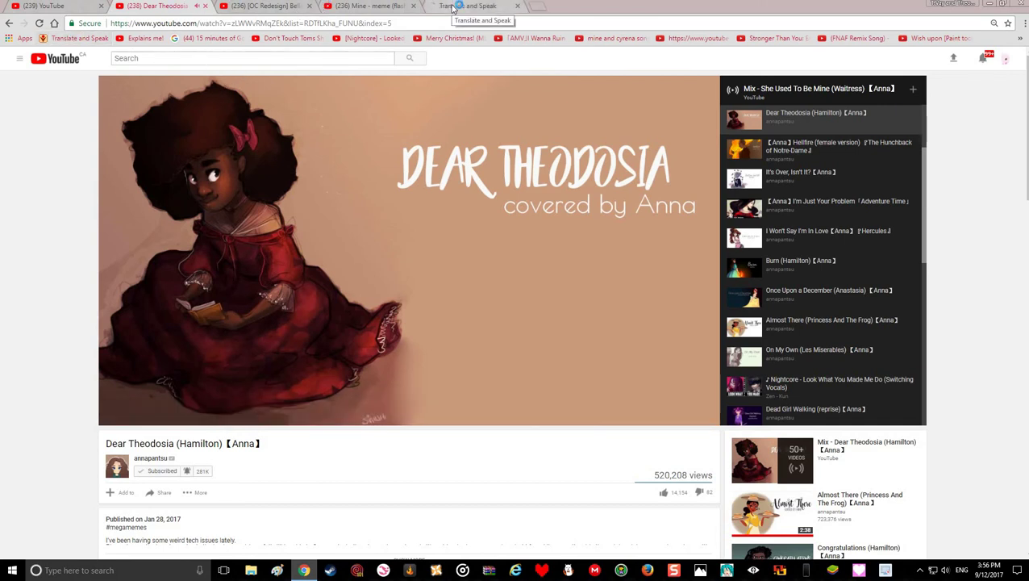
left_click(452, 6)
left_click(464, 236)
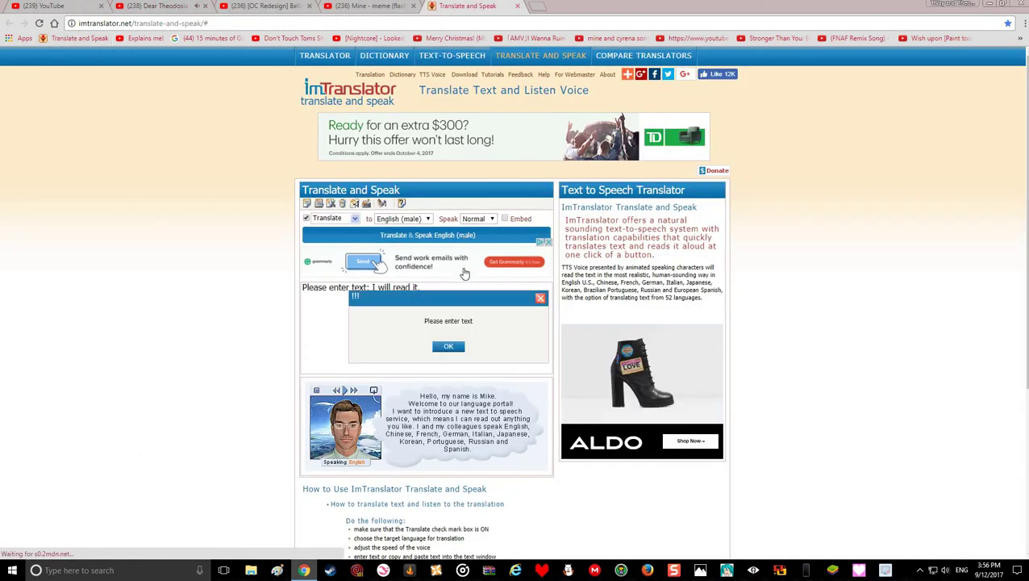
left_click(540, 300)
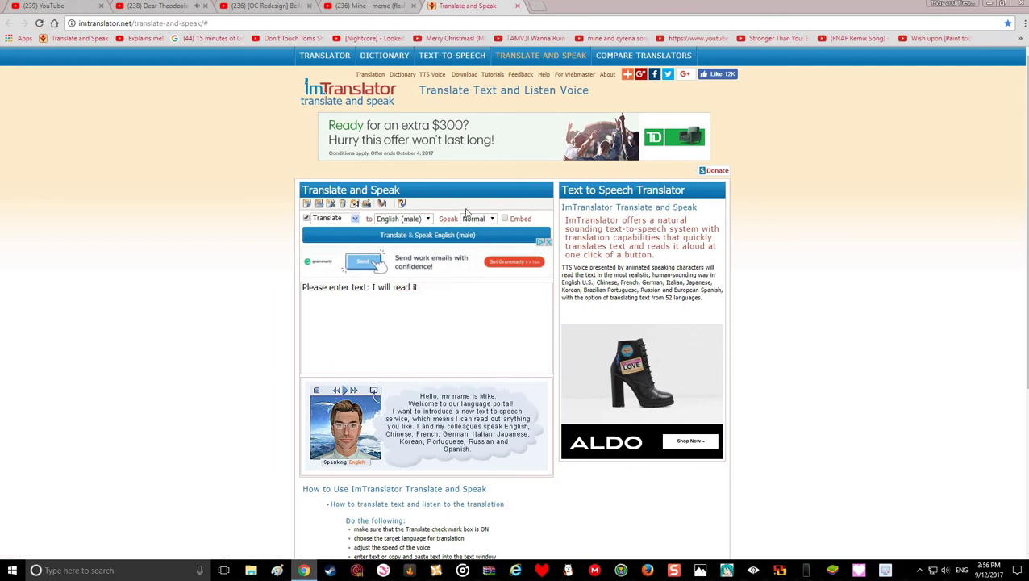
Set the voice to English (female), enter "Lol thanks for watching guys!" and have it translated and spoken
left_click(426, 217)
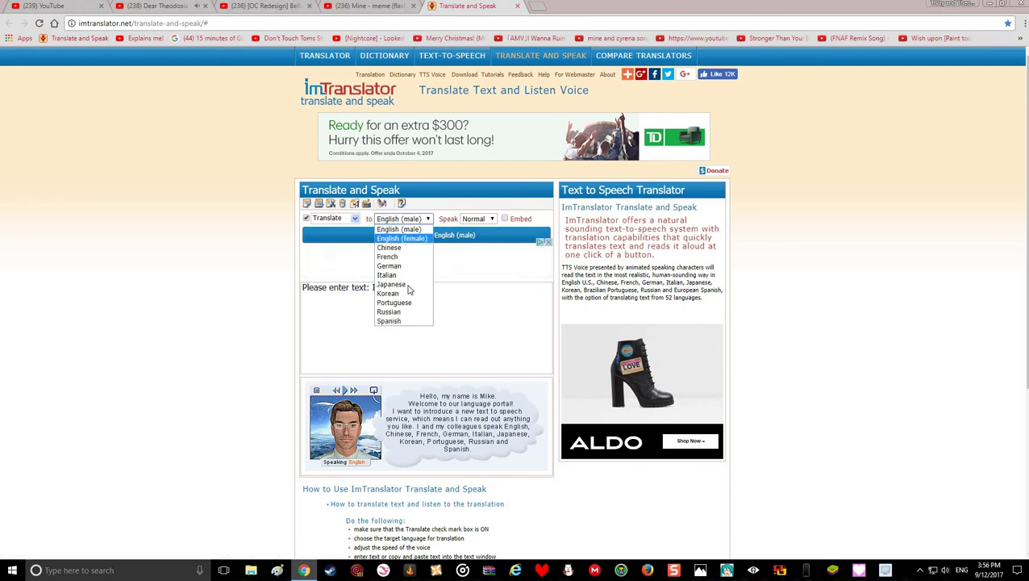
left_click(402, 238)
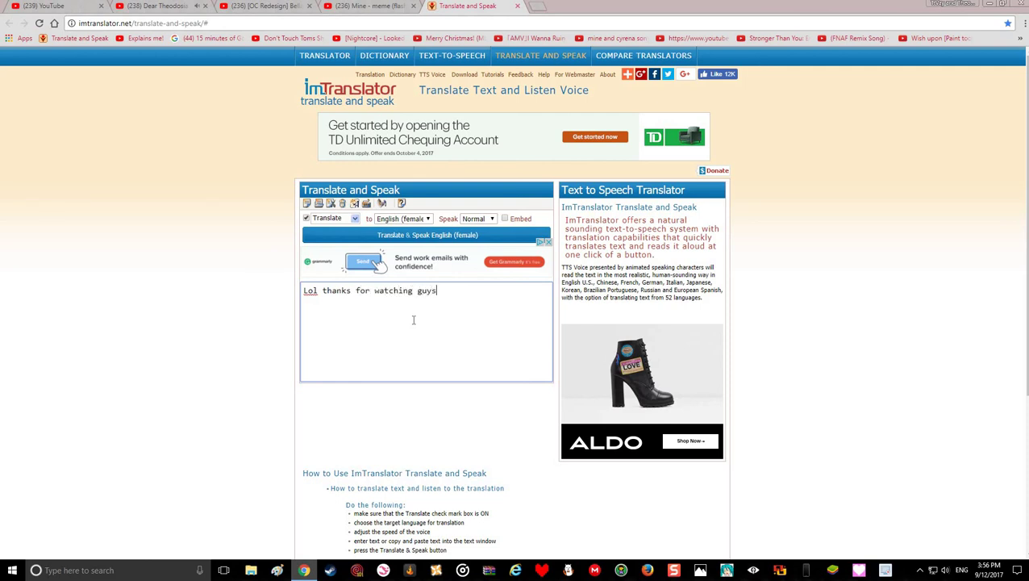
left_click(487, 234)
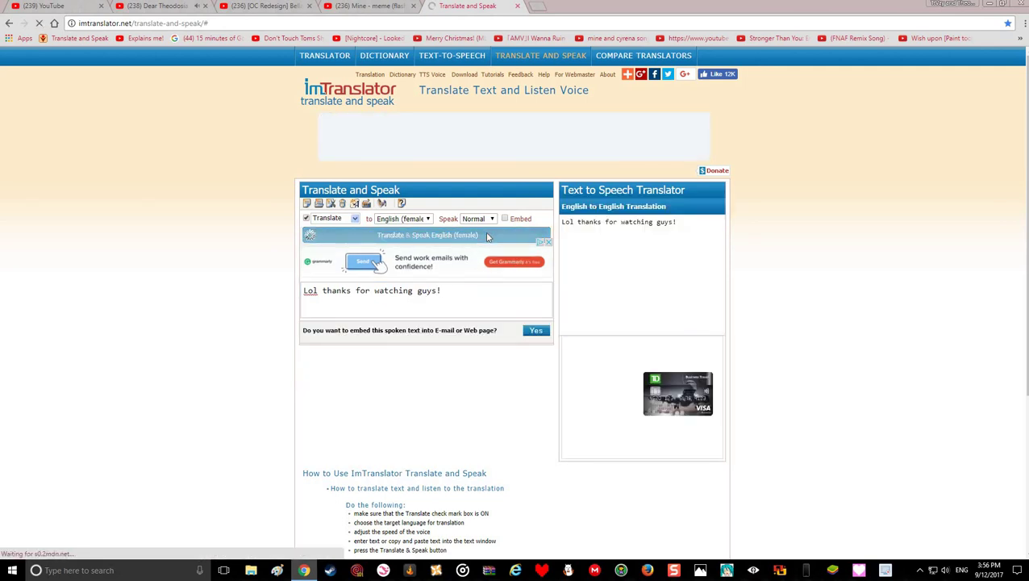